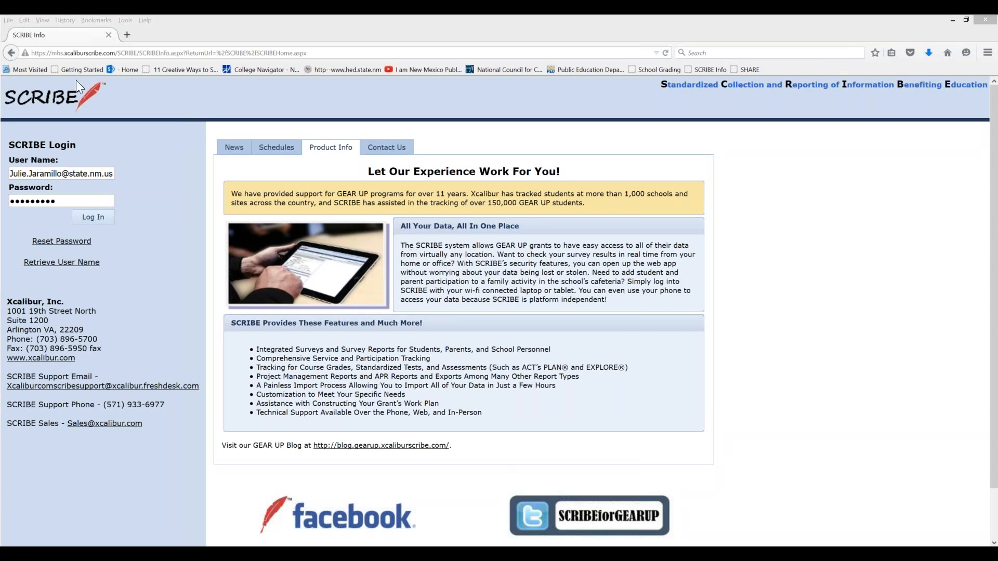
Step: Log in to SCRIBE and open the Student Enrollment Export report from the exports with sensitive information
{"action": "left_click", "coordinate": [93, 217]}
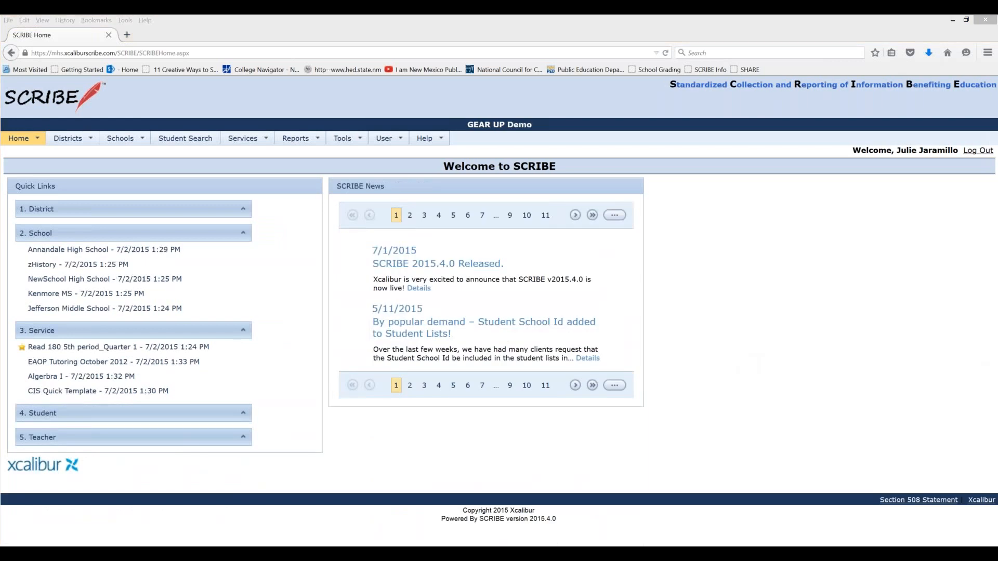
{"action": "left_click", "coordinate": [267, 147]}
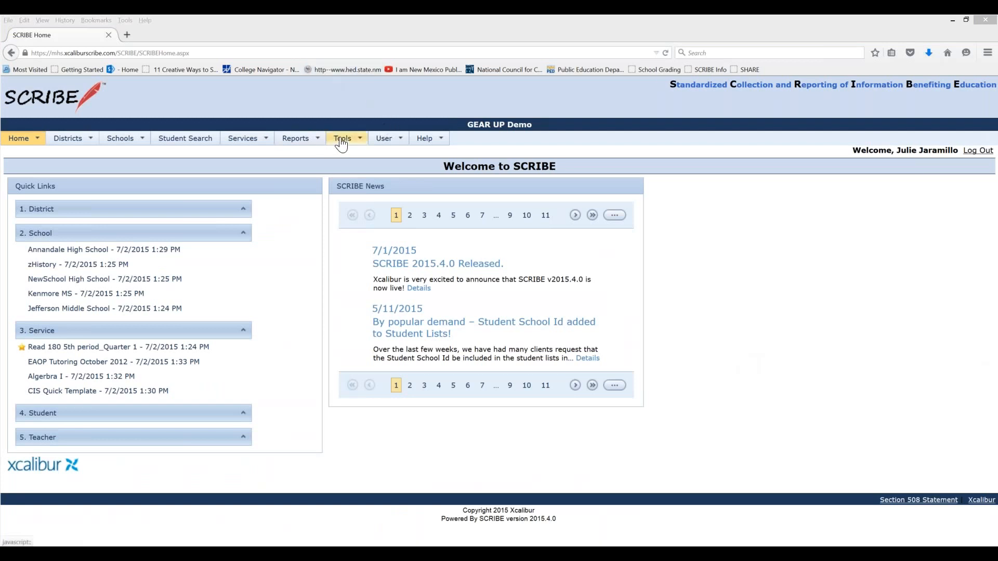
{"action": "mouse_move", "coordinate": [303, 147]}
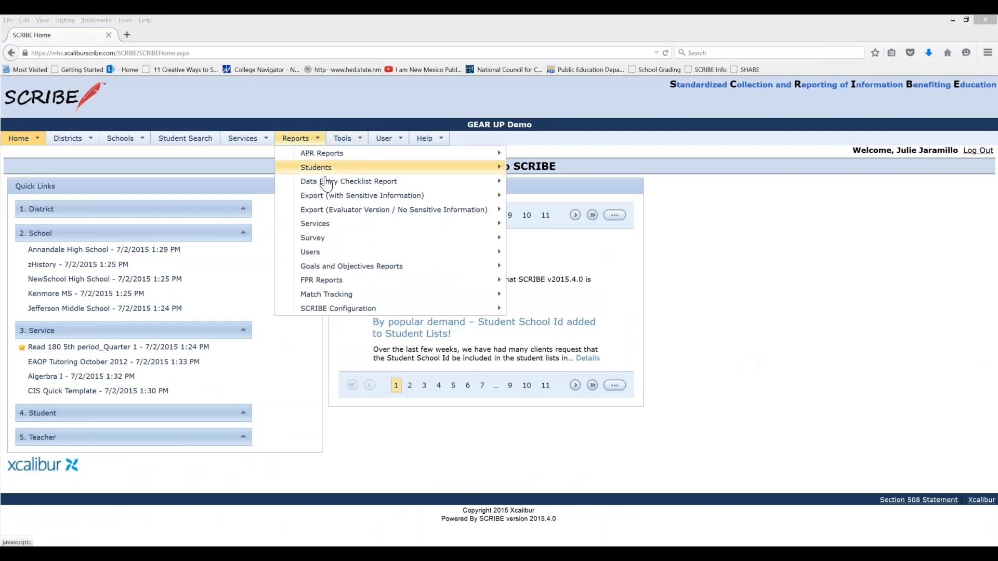
{"action": "mouse_move", "coordinate": [337, 201]}
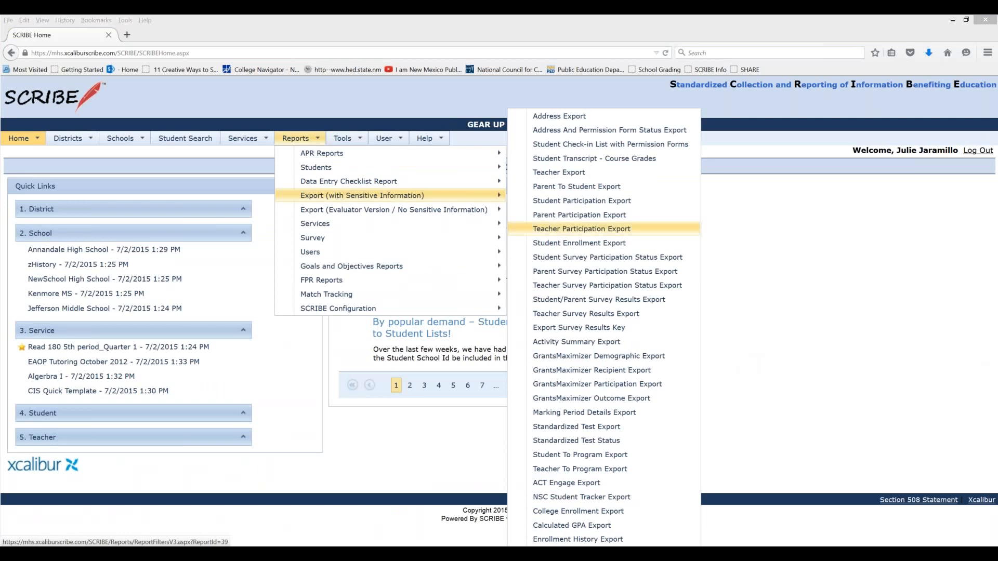
{"action": "left_click", "coordinate": [560, 244]}
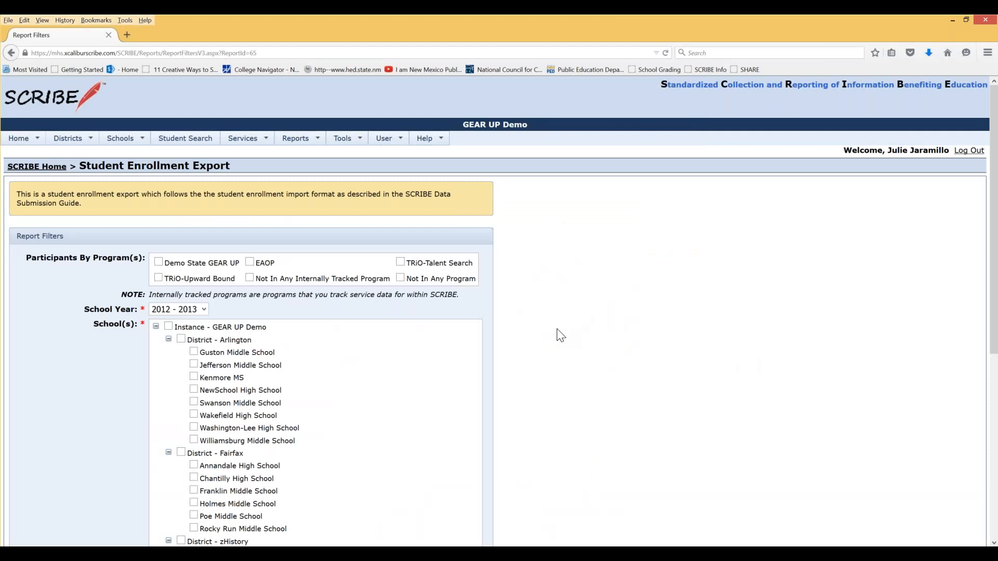
Step: Filter the enrollment export to Annandale High School and grade levels 10 and 11
{"action": "scroll", "coordinate": [551, 340], "scroll_direction": "down", "scroll_amount": 2}
{"action": "scroll", "coordinate": [551, 345], "scroll_direction": "down", "scroll_amount": 6}
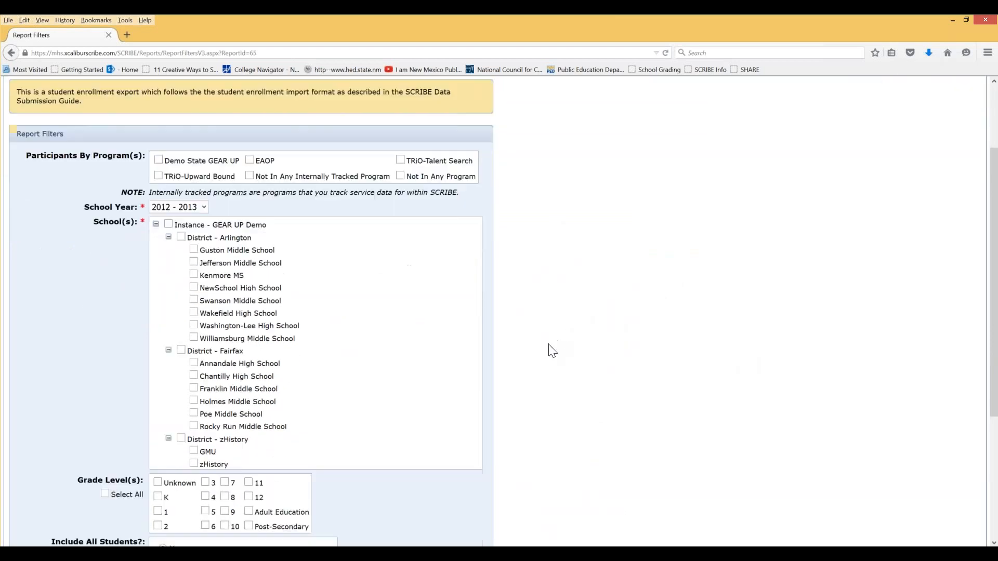
{"action": "left_click", "coordinate": [194, 191]}
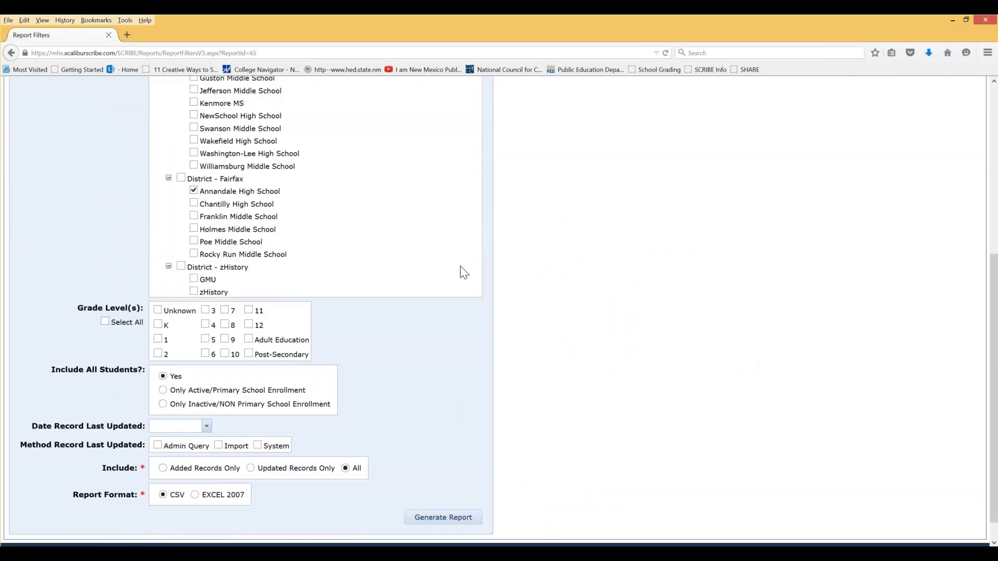
{"action": "scroll", "coordinate": [460, 272], "scroll_direction": "up", "scroll_amount": 6}
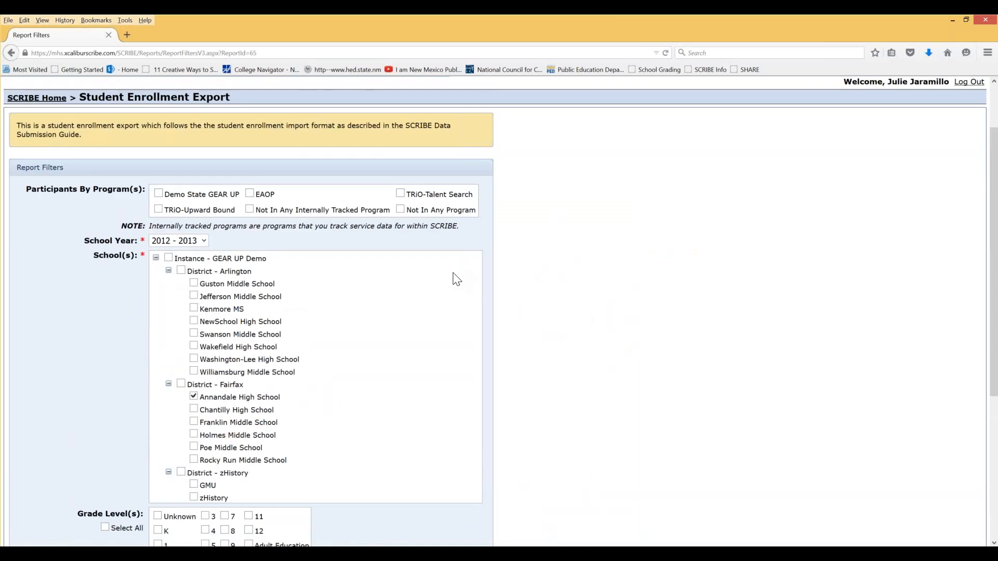
{"action": "scroll", "coordinate": [453, 279], "scroll_direction": "down", "scroll_amount": 2}
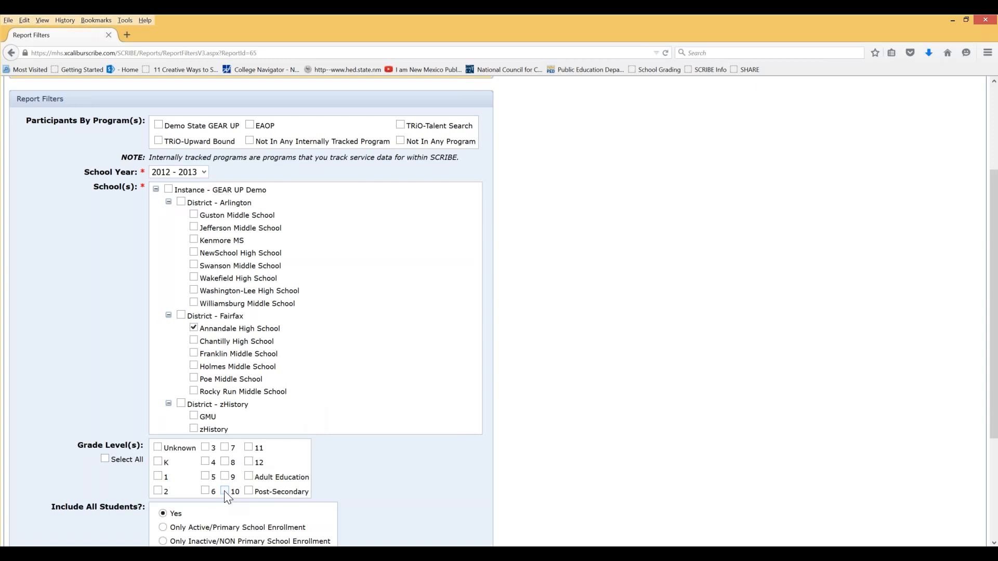
{"action": "left_click", "coordinate": [224, 491]}
{"action": "left_click", "coordinate": [248, 447]}
{"action": "scroll", "coordinate": [585, 421], "scroll_direction": "down", "scroll_amount": 4}
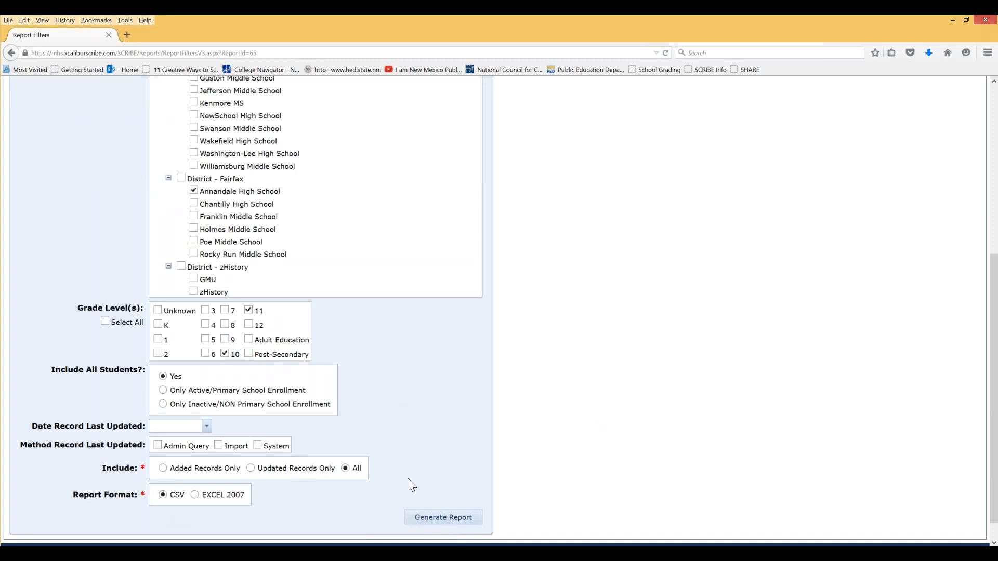
Step: Generate the enrollment report in CSV format and open the exported file in Microsoft Excel
{"action": "left_click", "coordinate": [445, 518]}
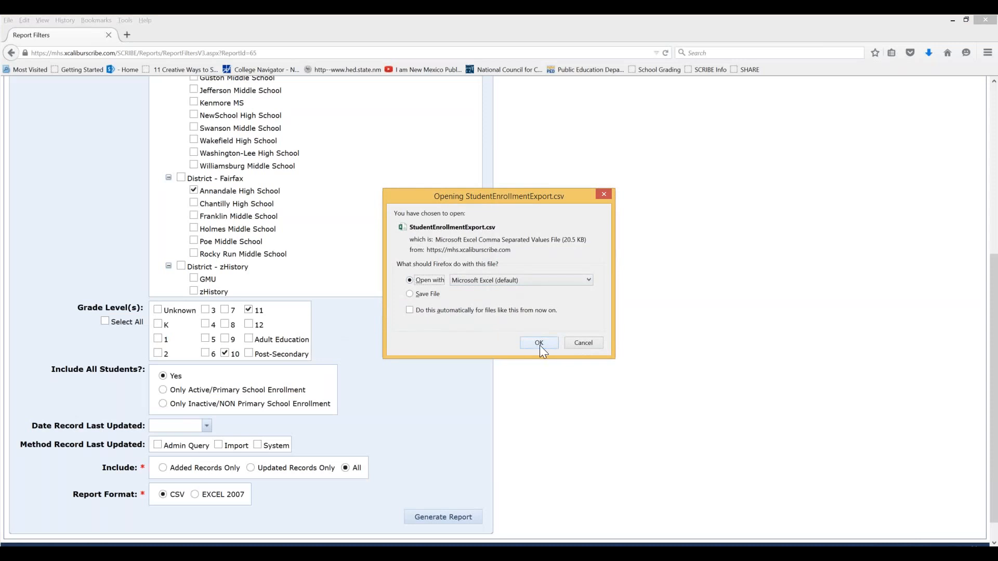
{"action": "left_click", "coordinate": [538, 344]}
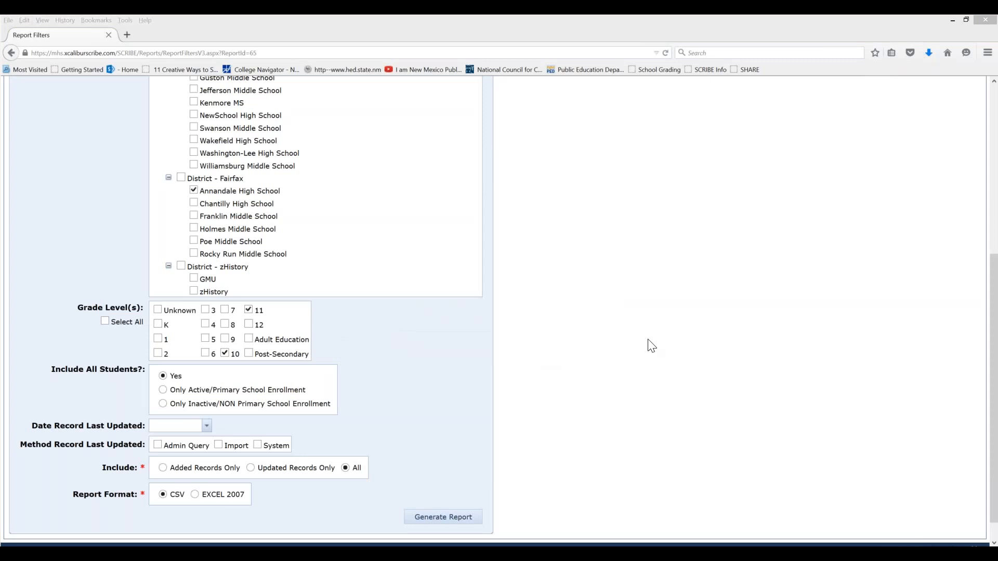
{"action": "left_click", "coordinate": [685, 126]}
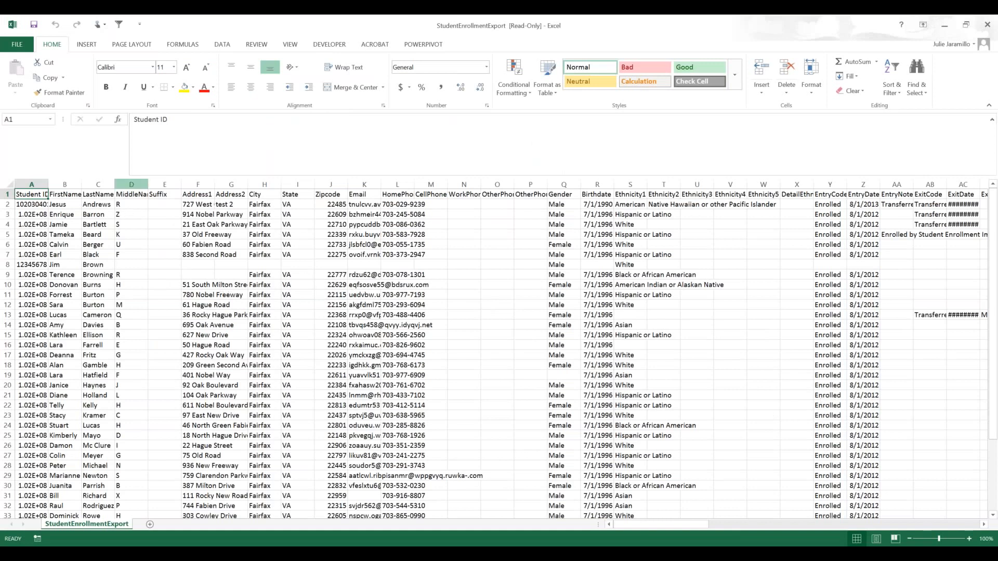
Step: Delete the columns from MiddleName through AK, just before GradeLevel, in the student enrollment export
{"action": "left_click", "coordinate": [133, 182]}
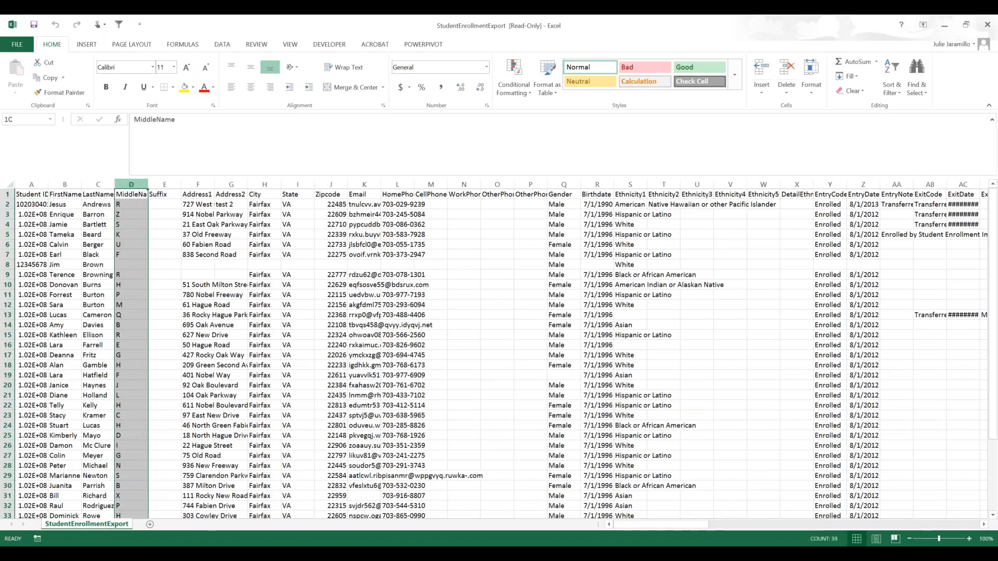
{"action": "left_click_drag", "start_coordinate": [134, 182], "coordinate": [869, 178]}
{"action": "right_click", "coordinate": [865, 183]}
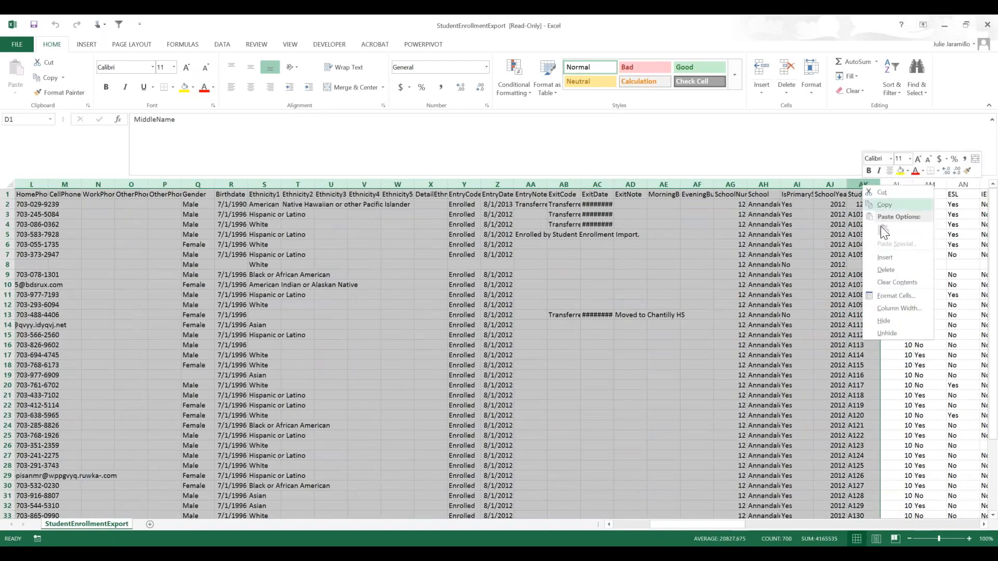
{"action": "left_click", "coordinate": [886, 270]}
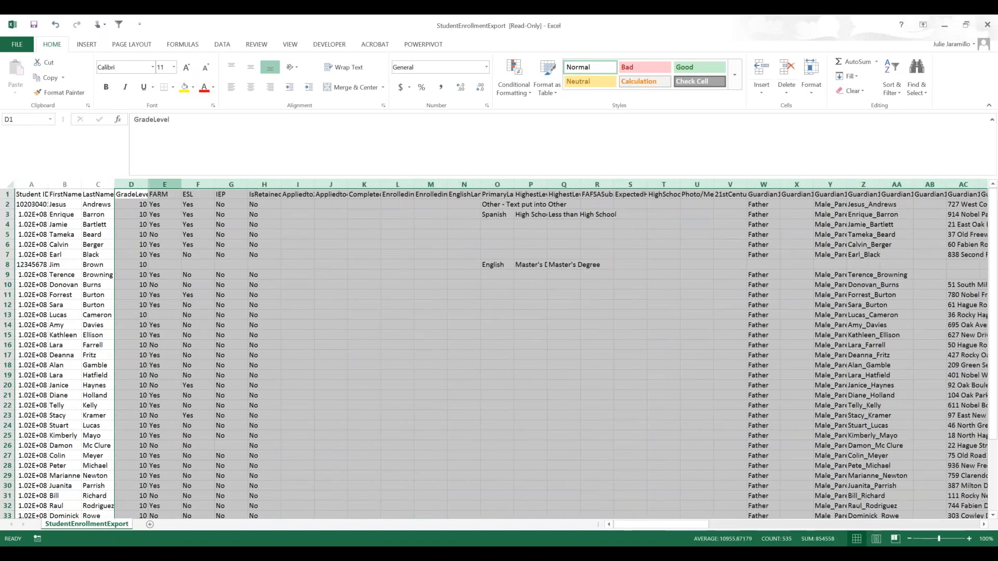
Step: Delete all columns from FARM through TypeofModification in the student enrollment export
{"action": "left_click_drag", "start_coordinate": [165, 184], "coordinate": [878, 177]}
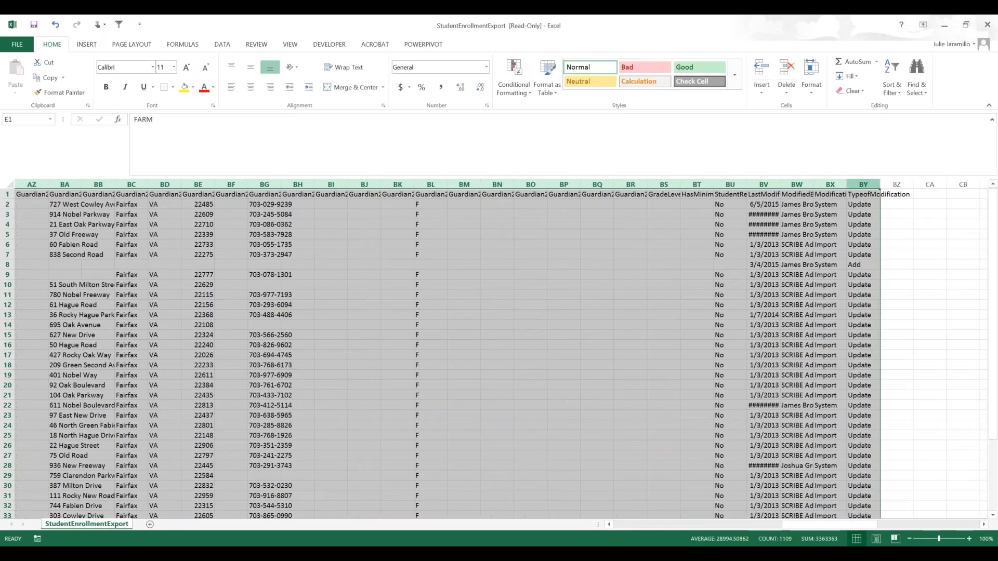
{"action": "right_click", "coordinate": [862, 184]}
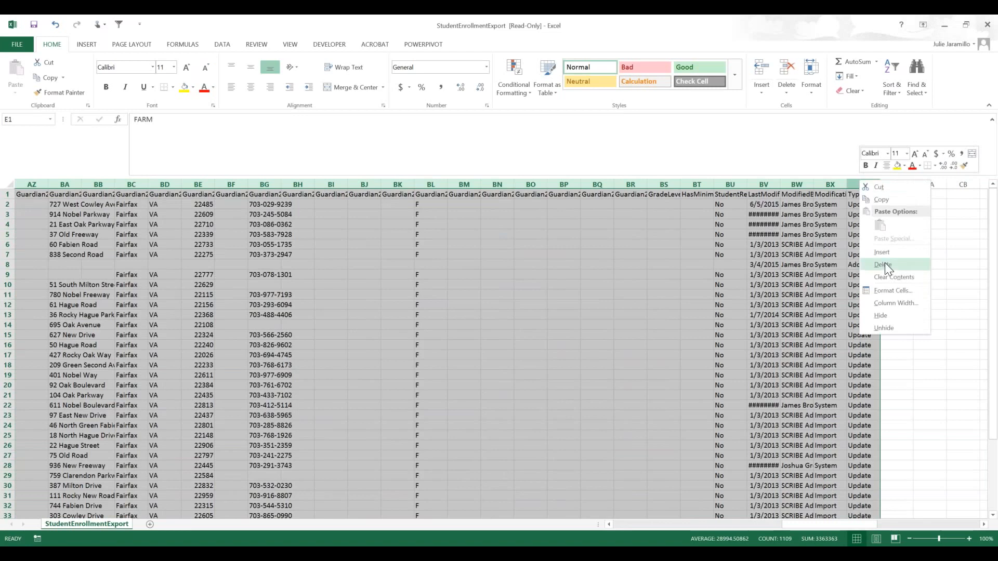
{"action": "left_click", "coordinate": [884, 263]}
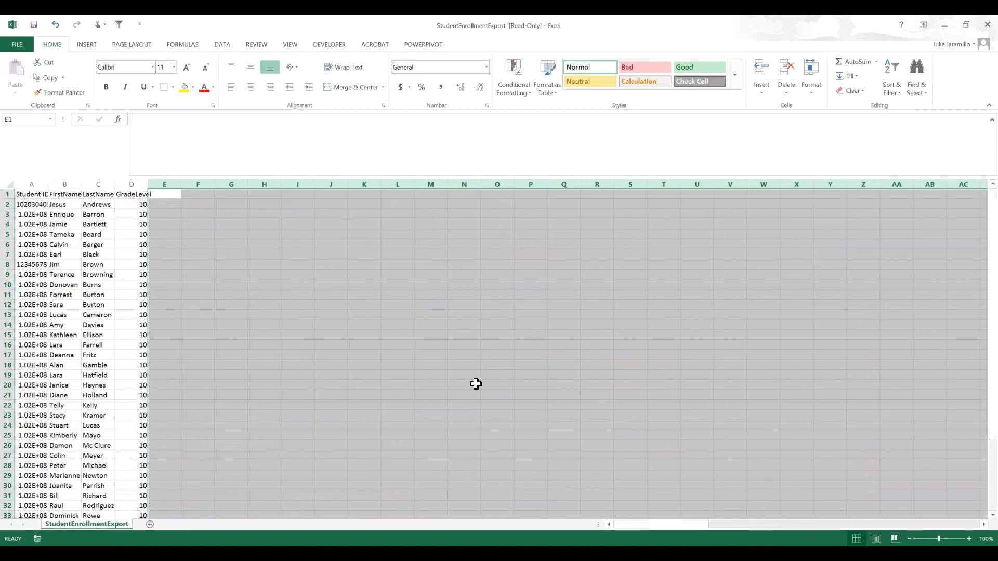
{"action": "left_click", "coordinate": [100, 232]}
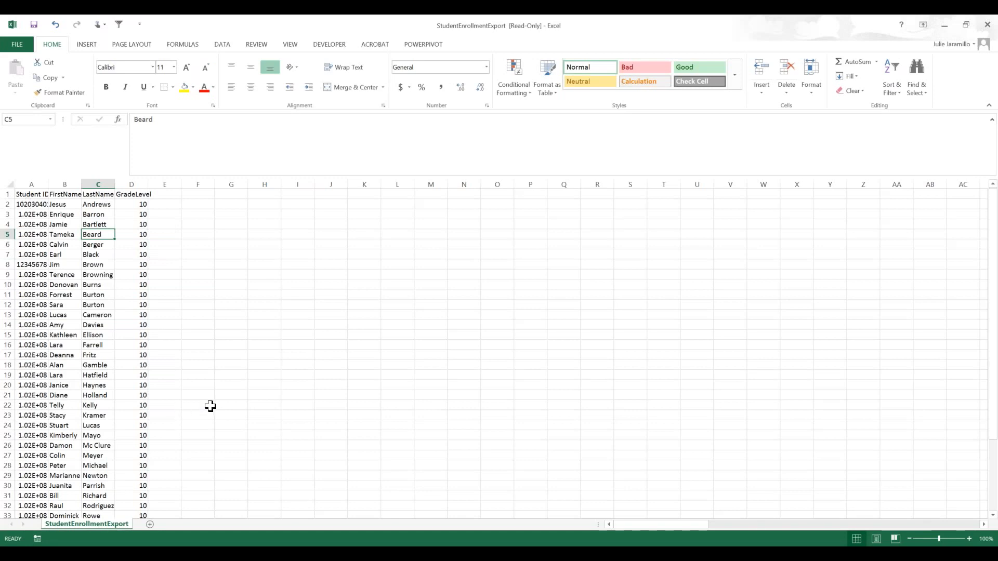
Step: Open the SARs-Student Event workbook from the Data Coordinator folder and arrange its window beside the student enrollment export
{"action": "mouse_move", "coordinate": [322, 554]}
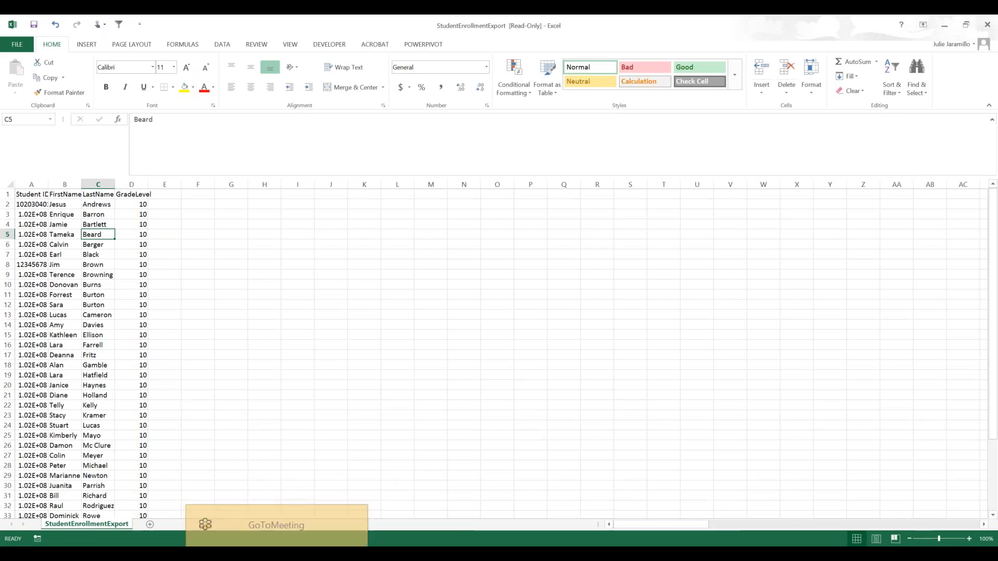
{"action": "left_click", "coordinate": [122, 535]}
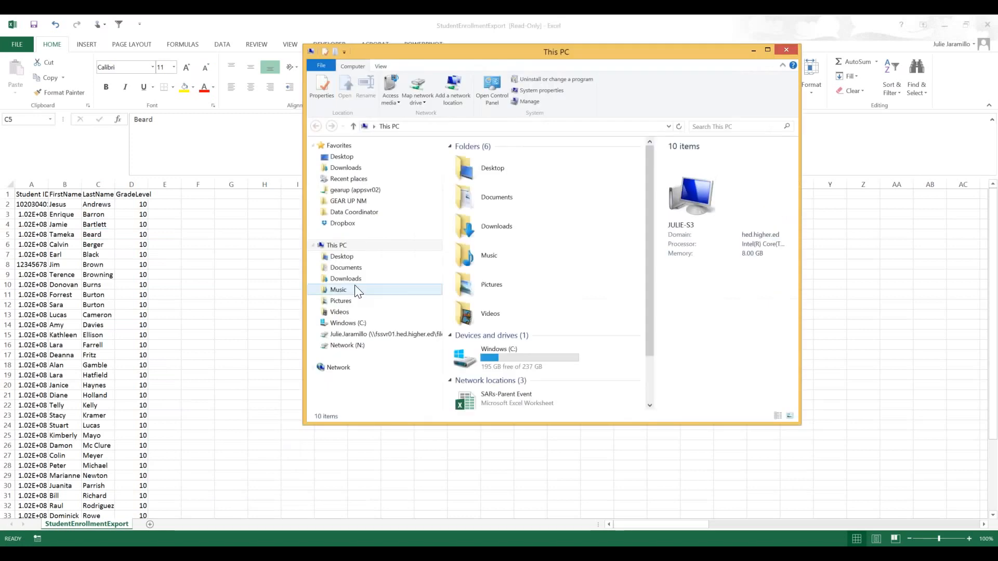
{"action": "left_click", "coordinate": [348, 201]}
{"action": "left_click", "coordinate": [354, 212]}
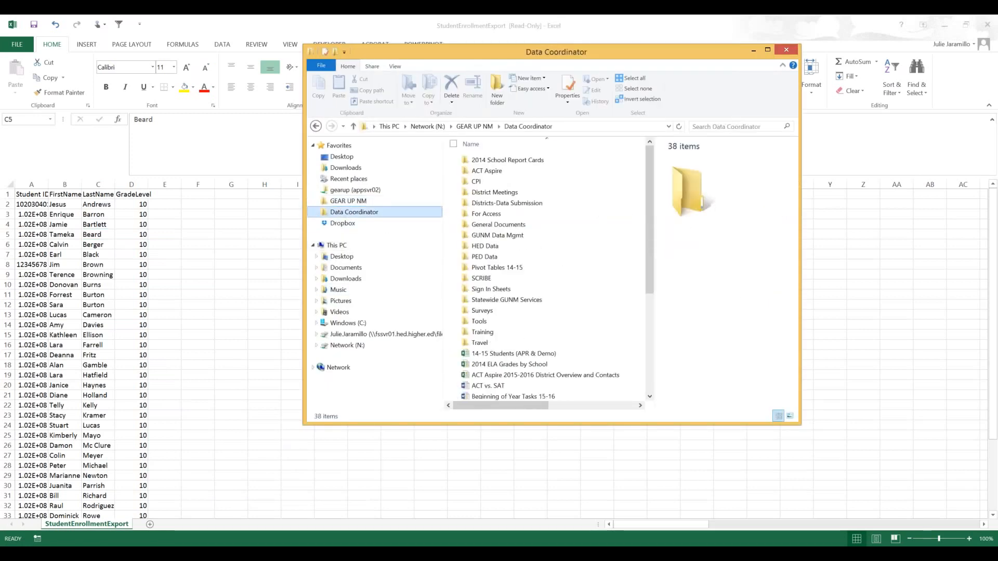
{"action": "left_click_drag", "start_coordinate": [650, 226], "coordinate": [650, 310]}
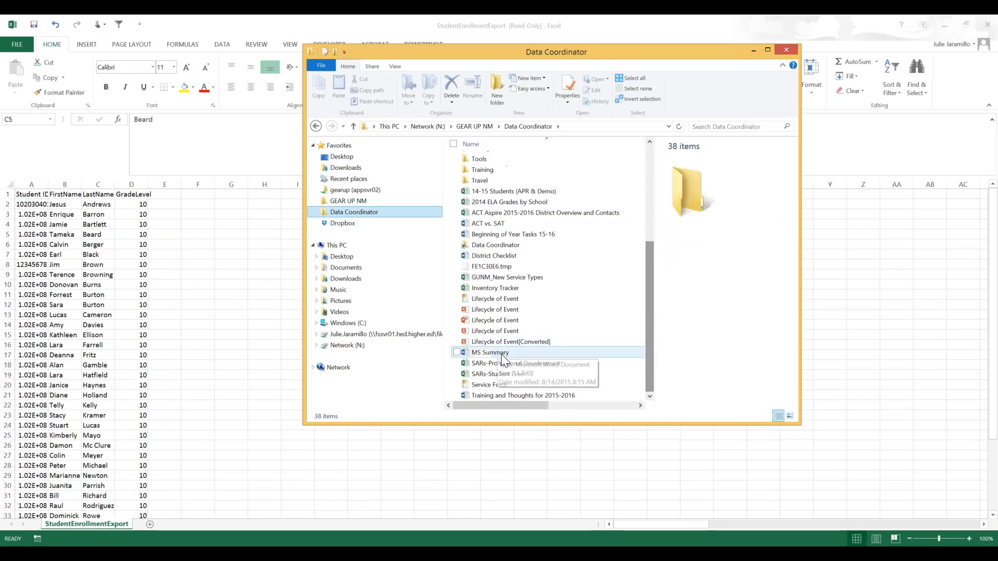
{"action": "double_click", "coordinate": [501, 373]}
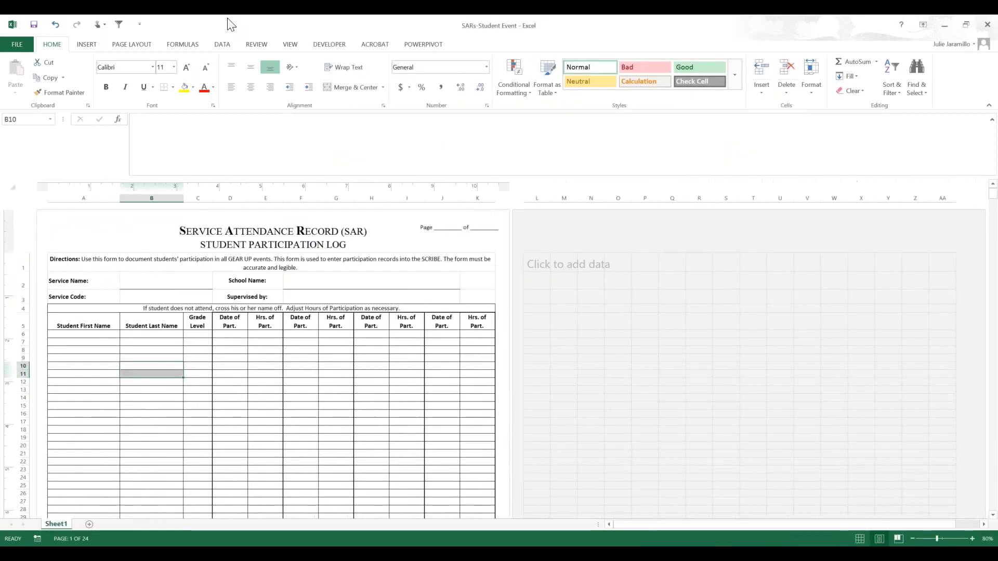
{"action": "left_click_drag", "start_coordinate": [236, 21], "coordinate": [724, 35]}
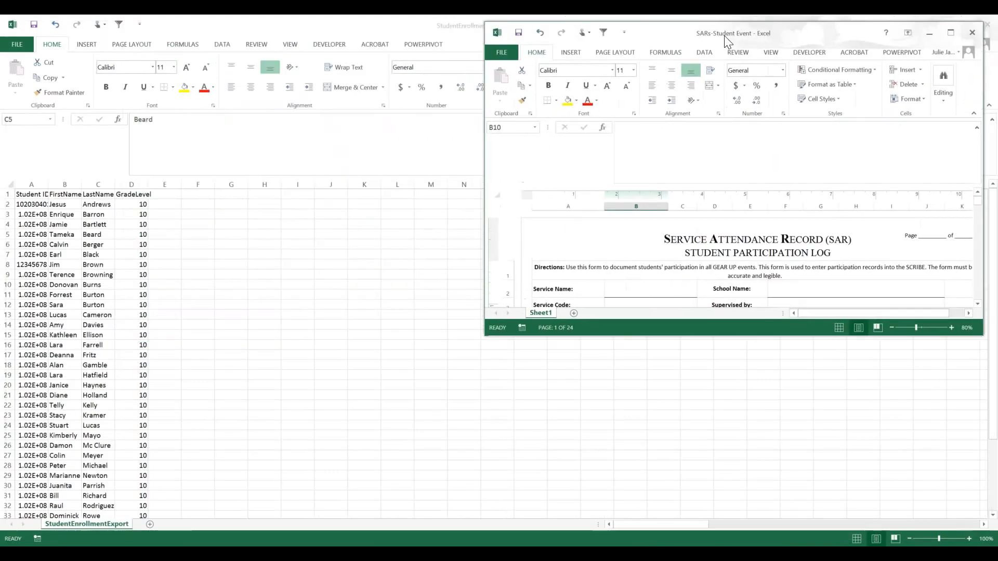
{"action": "left_click_drag", "start_coordinate": [731, 338], "coordinate": [728, 535]}
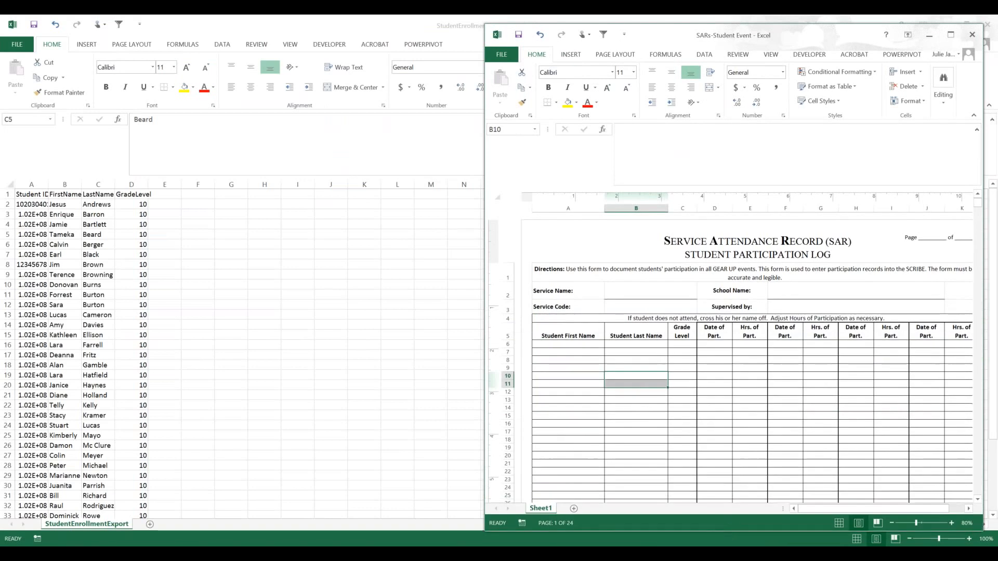
Step: Enter OneT.CVS.UNM.APS as the service name and CVS as the service code in the attendance record header
{"action": "left_click", "coordinate": [625, 288]}
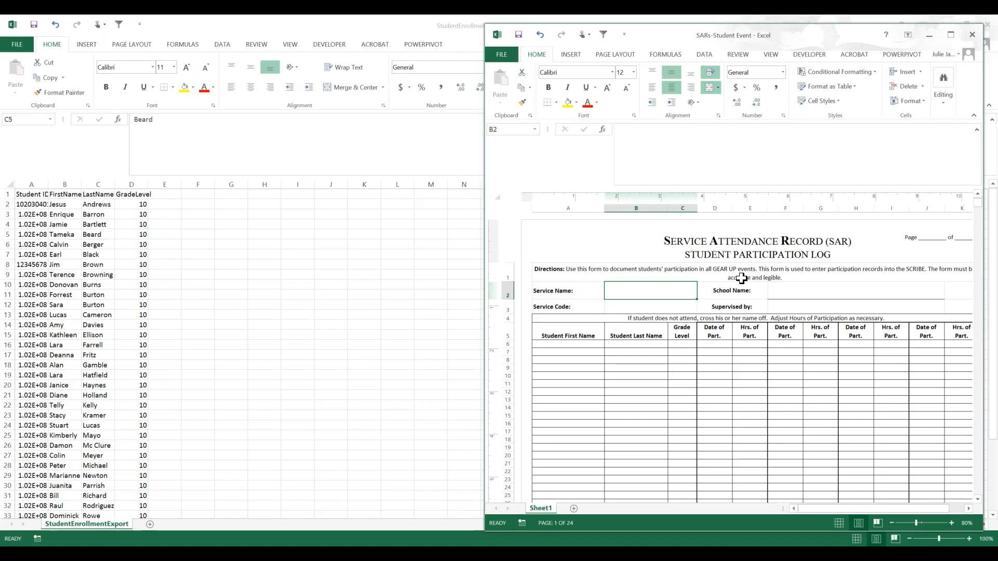
{"action": "type", "text": "OneT"}
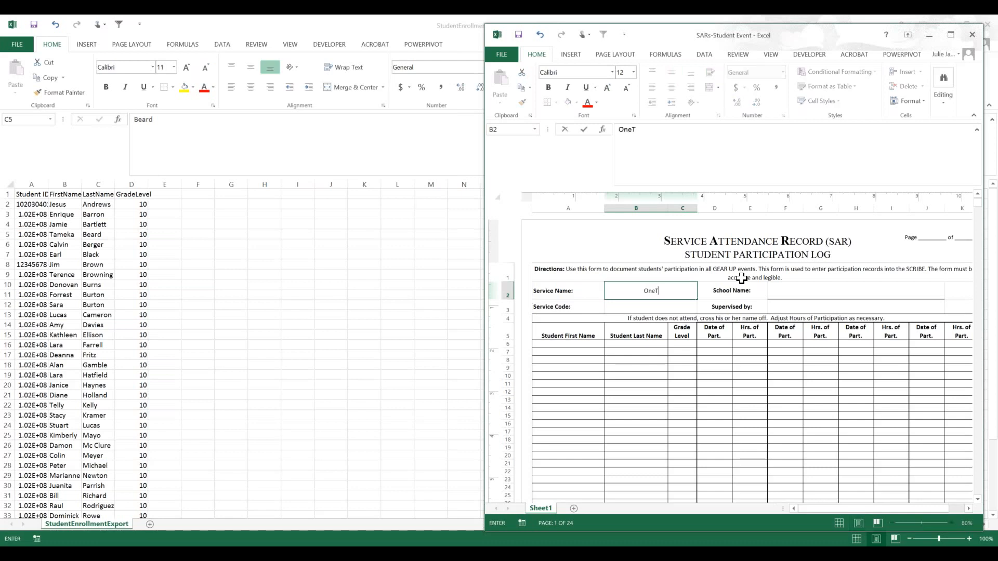
{"action": "type", "text": ".CVS.UNM."}
{"action": "type", "text": "APS"}
{"action": "key", "text": "Return"}
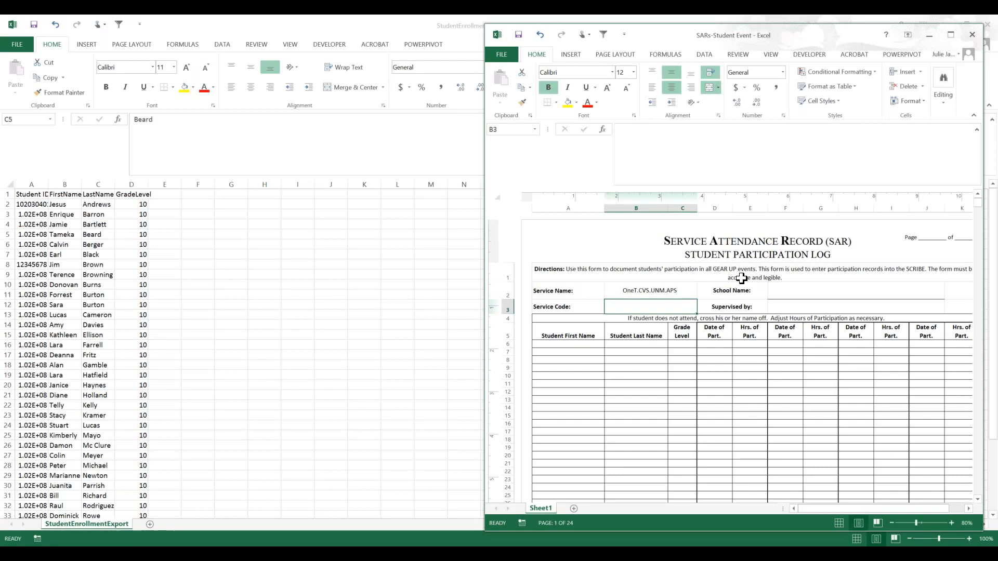
{"action": "type", "text": "CVS"}
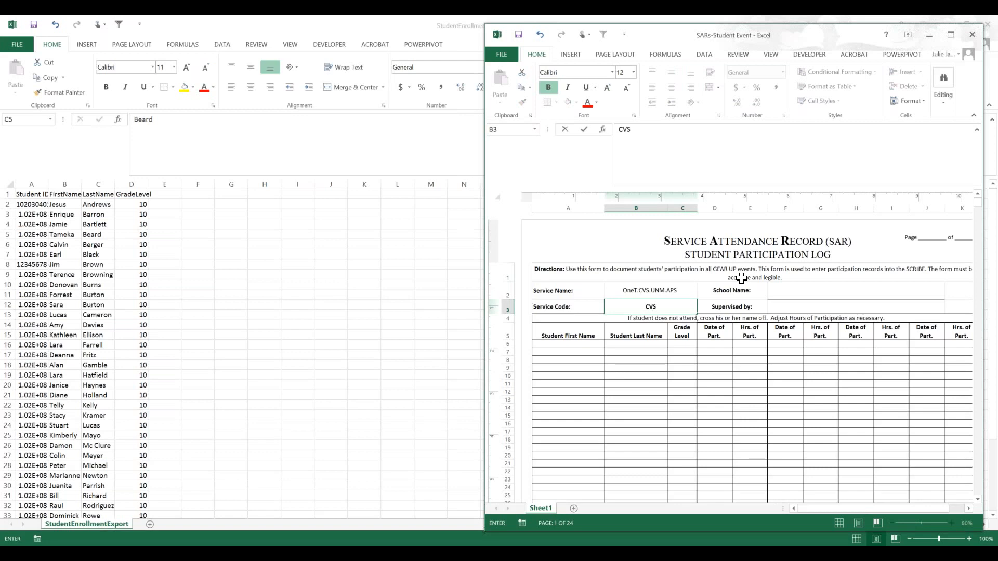
Step: Enter Annandale as the school name and fill in the supervisor's name in the attendance record header
{"action": "left_click", "coordinate": [802, 290]}
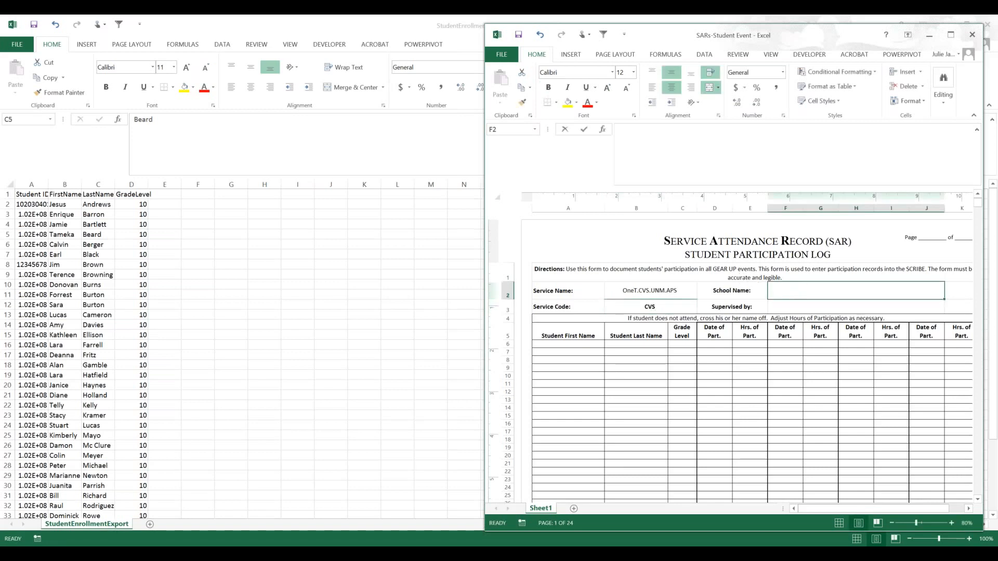
{"action": "type", "text": "Annandale"}
{"action": "key", "text": "Return"}
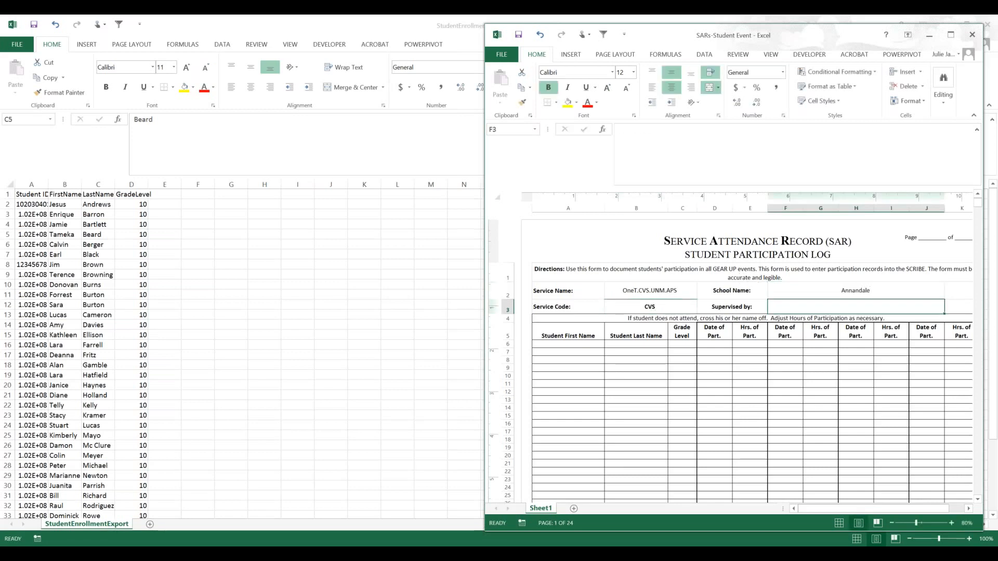
{"action": "type", "text": "Mr. Smith"}
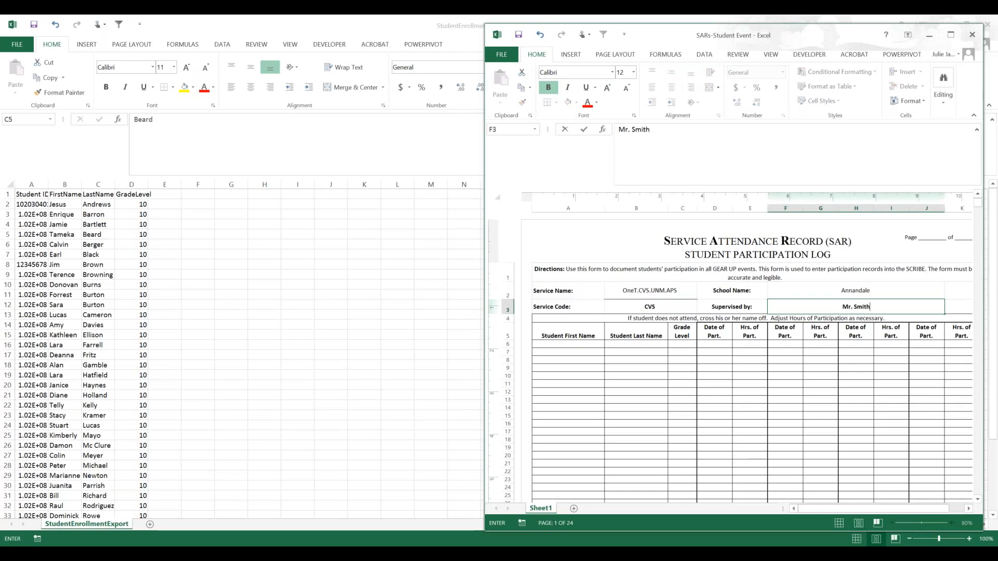
{"action": "key", "text": "Return"}
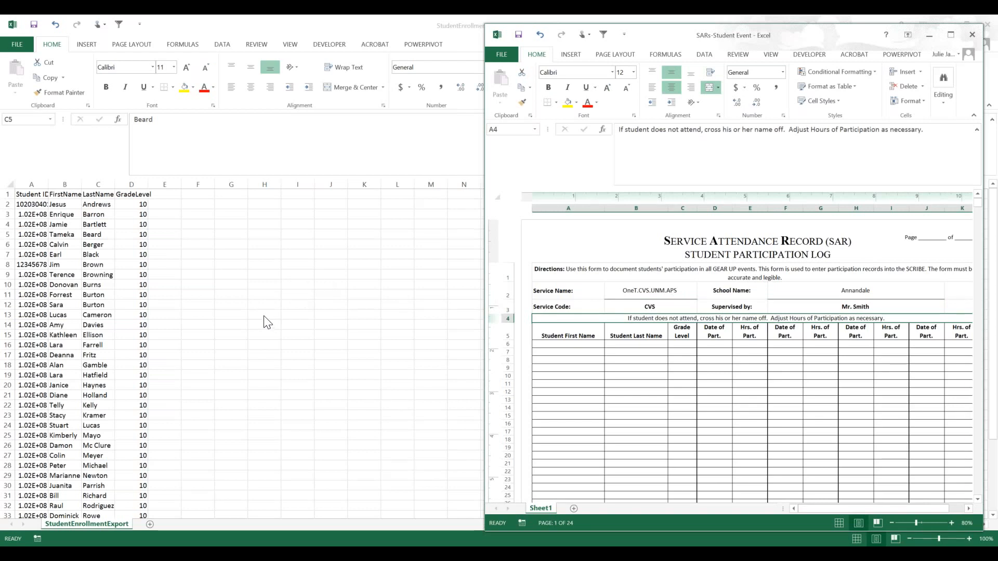
Step: Copy all students' first names, last names and grade levels from the enrollment export and paste them as values into the attendance record from A6
{"action": "left_click", "coordinate": [44, 310]}
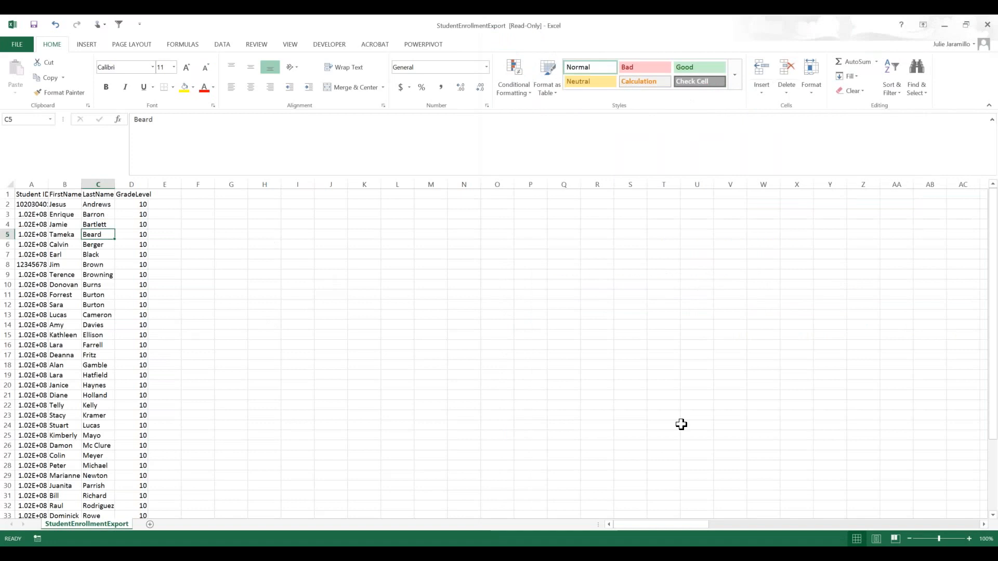
{"action": "left_click_drag", "start_coordinate": [68, 205], "coordinate": [128, 486]}
{"action": "key", "text": "ctrl+c"}
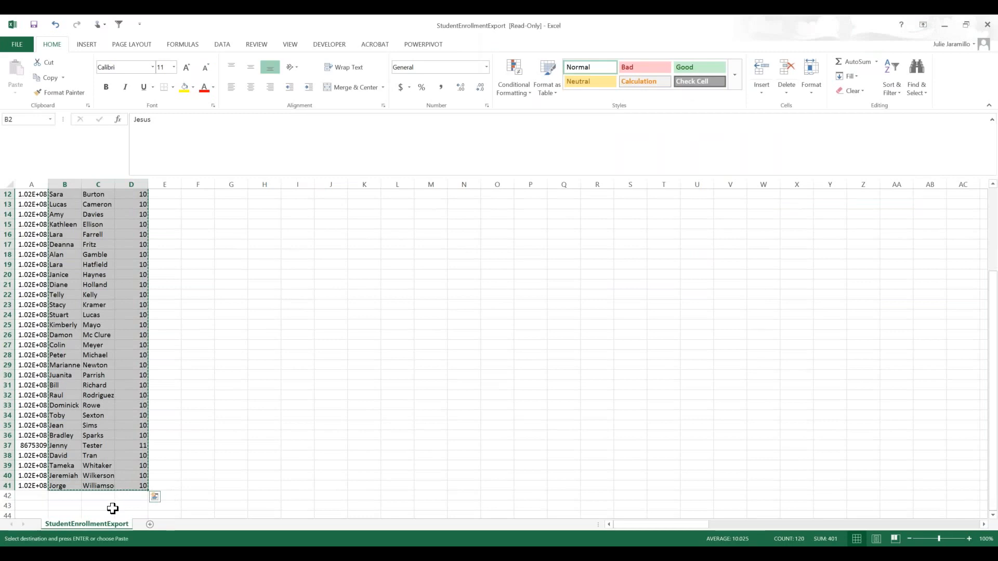
{"action": "left_click", "coordinate": [320, 553]}
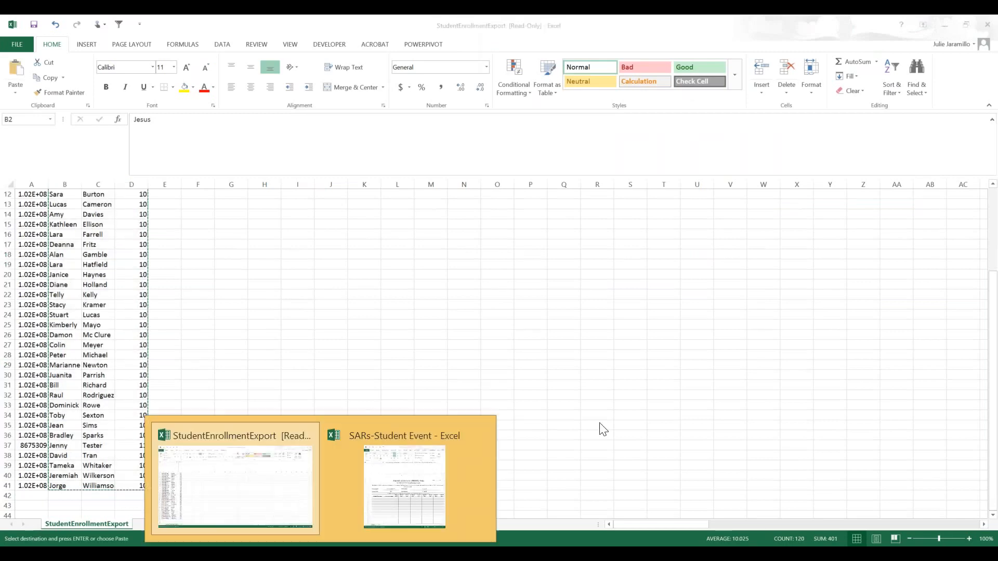
{"action": "left_click", "coordinate": [415, 476]}
{"action": "right_click", "coordinate": [568, 343]}
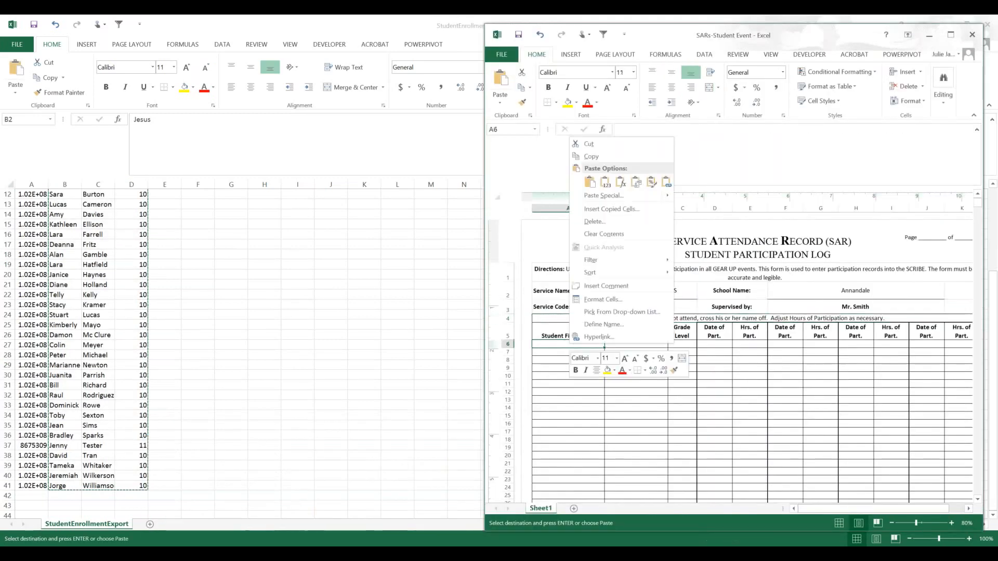
{"action": "left_click", "coordinate": [606, 181]}
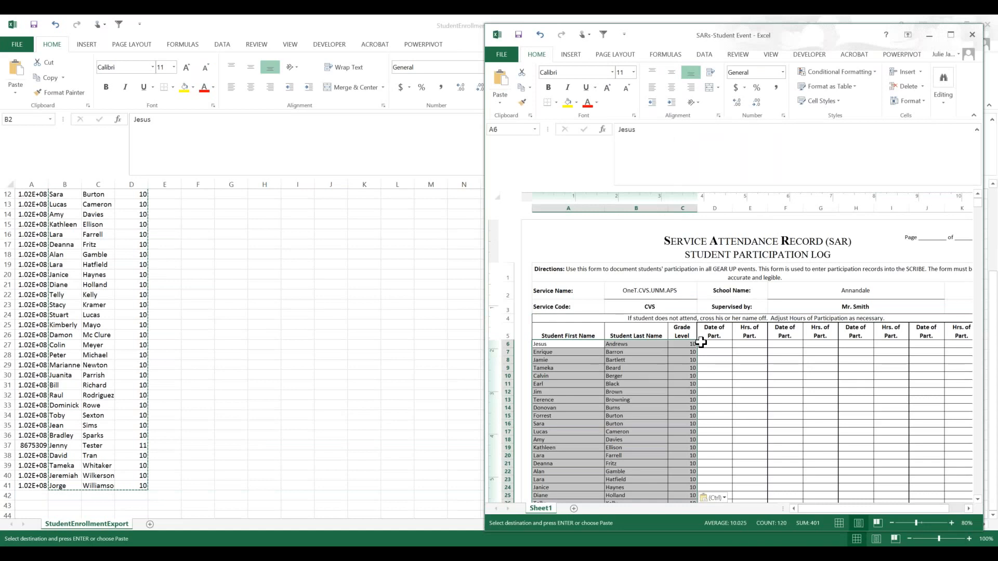
Step: Enter 8/28/2015 as the participation date and 5 as the hours in the first student row of the attendance record
{"action": "left_click", "coordinate": [720, 343]}
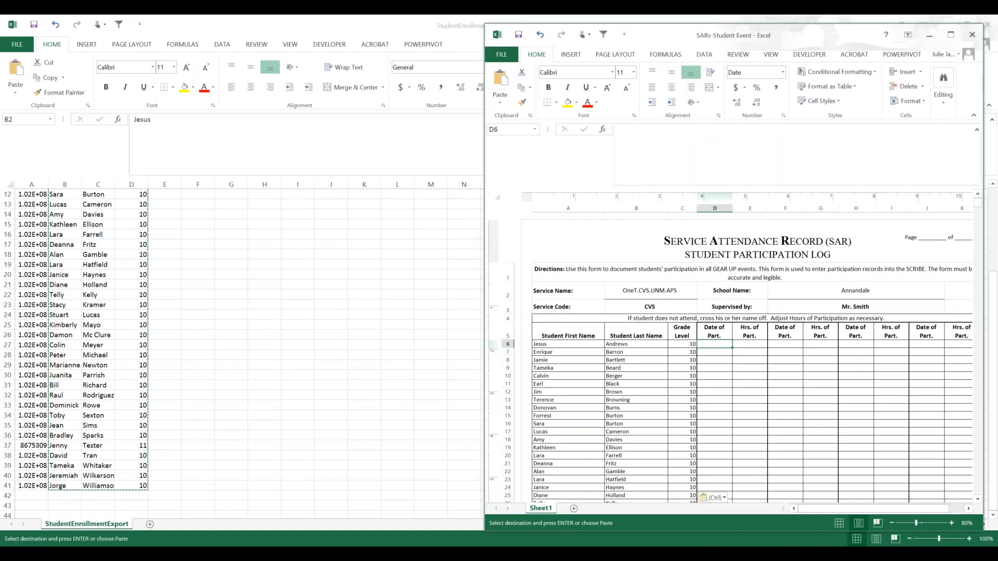
{"action": "type", "text": "8/28"}
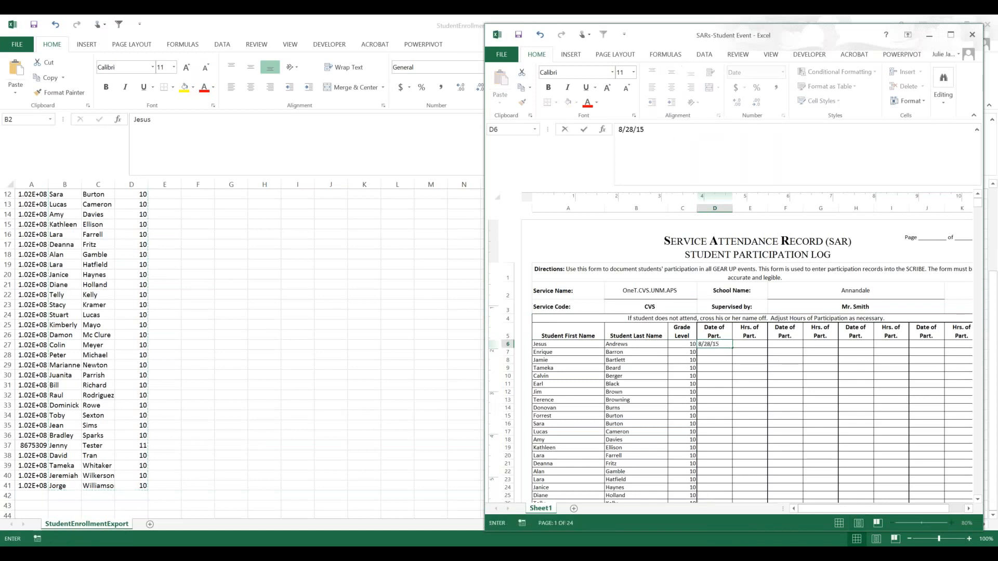
{"action": "type", "text": "/2015"}
{"action": "key", "text": "Tab"}
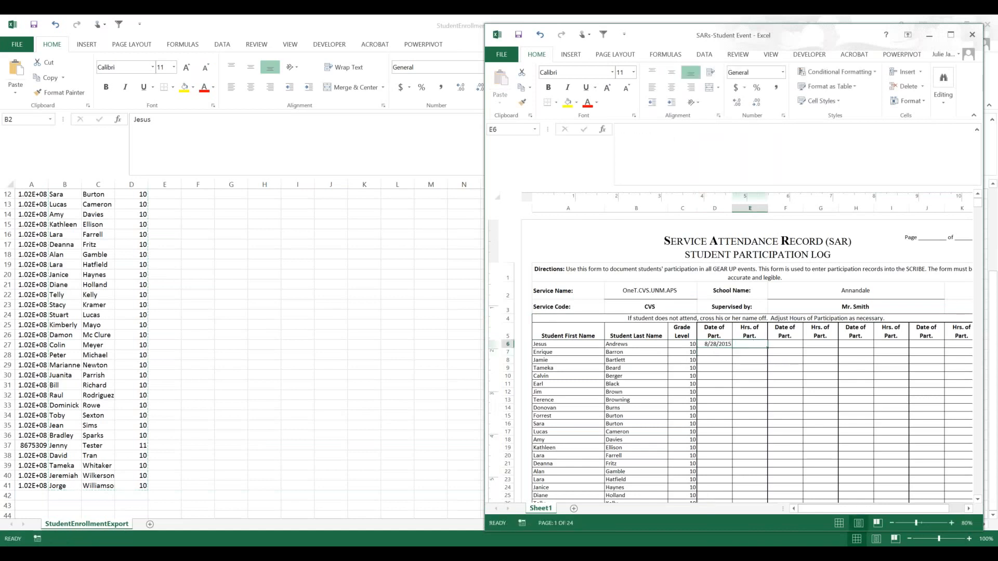
{"action": "type", "text": "5"}
{"action": "key", "text": "Return"}
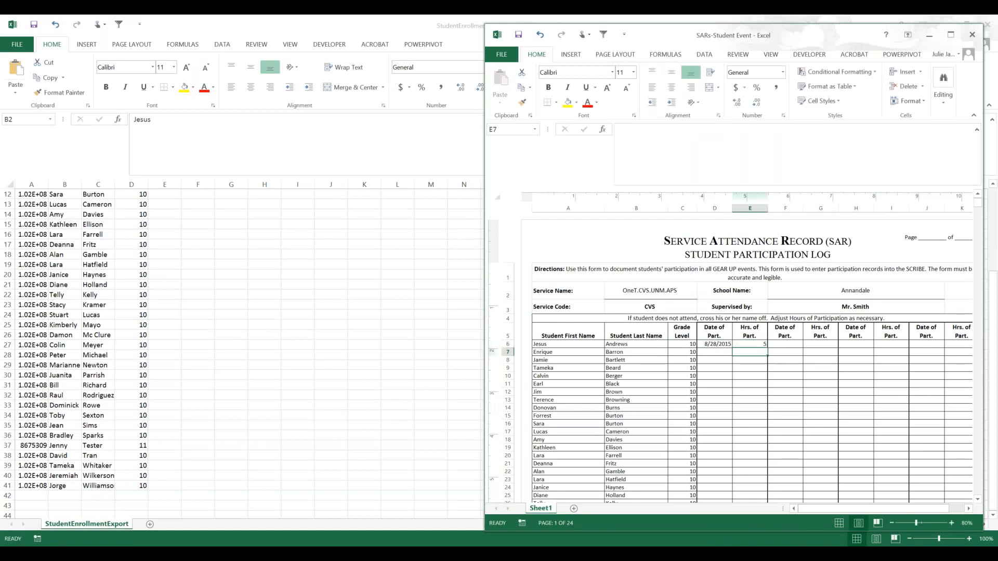
Step: Enter 8/28/15 as the participation date and 5 as the hours in the second student row, row 7
{"action": "left_click", "coordinate": [724, 353]}
{"action": "type", "text": "8/28/15"}
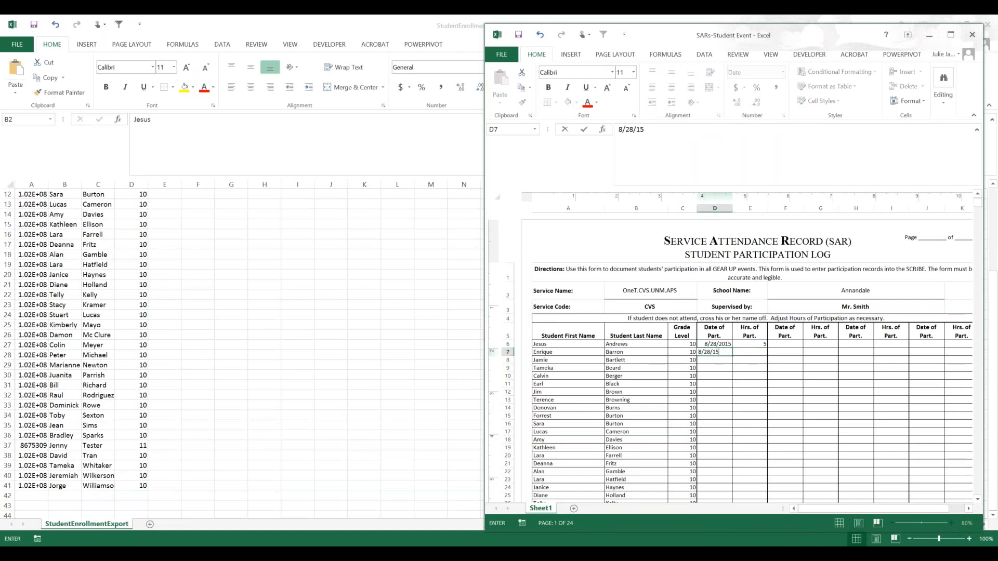
{"action": "key", "text": "Tab"}
{"action": "type", "text": "5"}
{"action": "key", "text": "Return"}
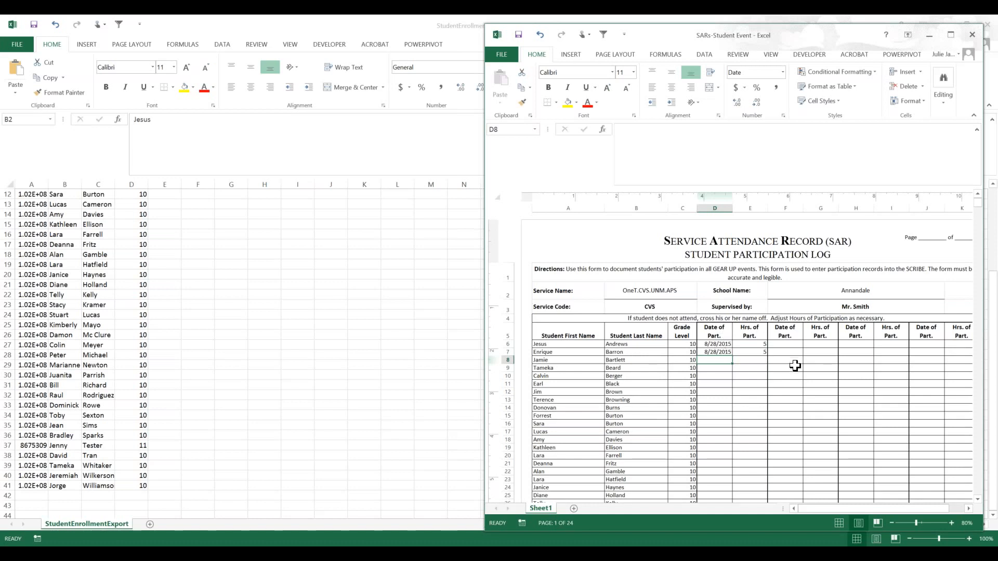
Step: Fill the 8/28/2015 participation date from D6:D7 down to the last listed student in row 45
{"action": "left_click", "coordinate": [714, 344]}
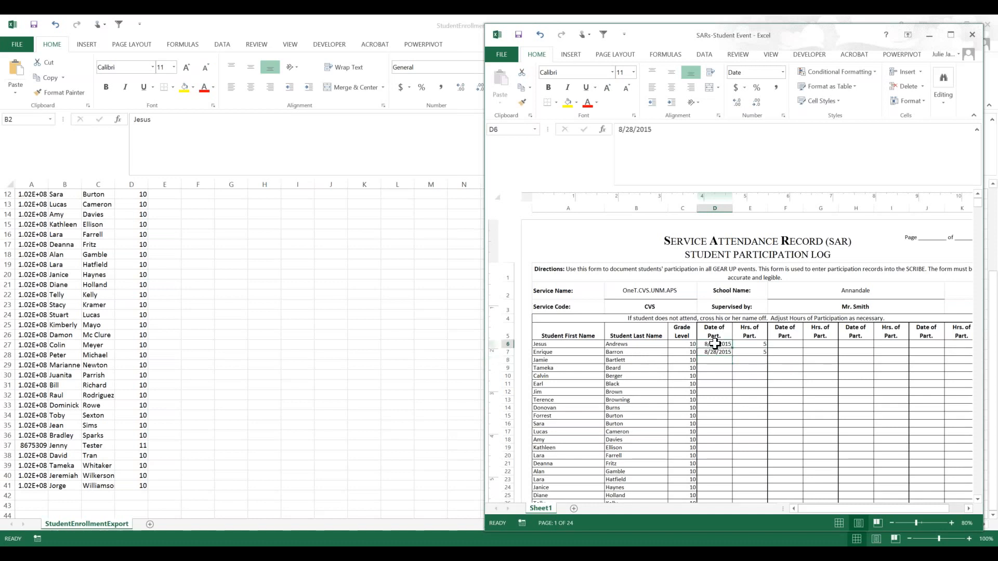
{"action": "left_click_drag", "start_coordinate": [715, 344], "coordinate": [714, 352]}
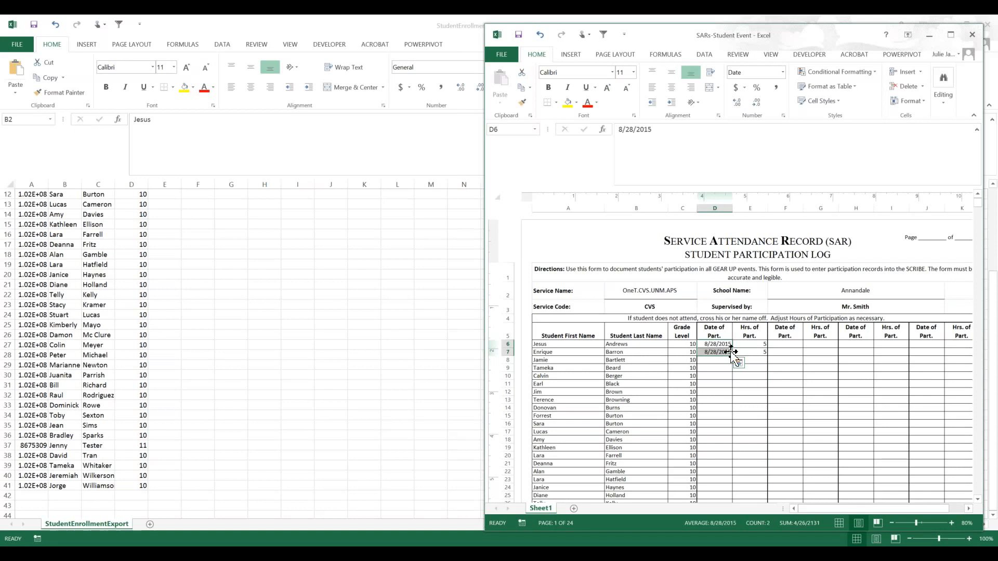
{"action": "left_click_drag", "start_coordinate": [732, 355], "coordinate": [710, 489]}
{"action": "scroll", "coordinate": [757, 428], "scroll_direction": "up", "scroll_amount": 8}
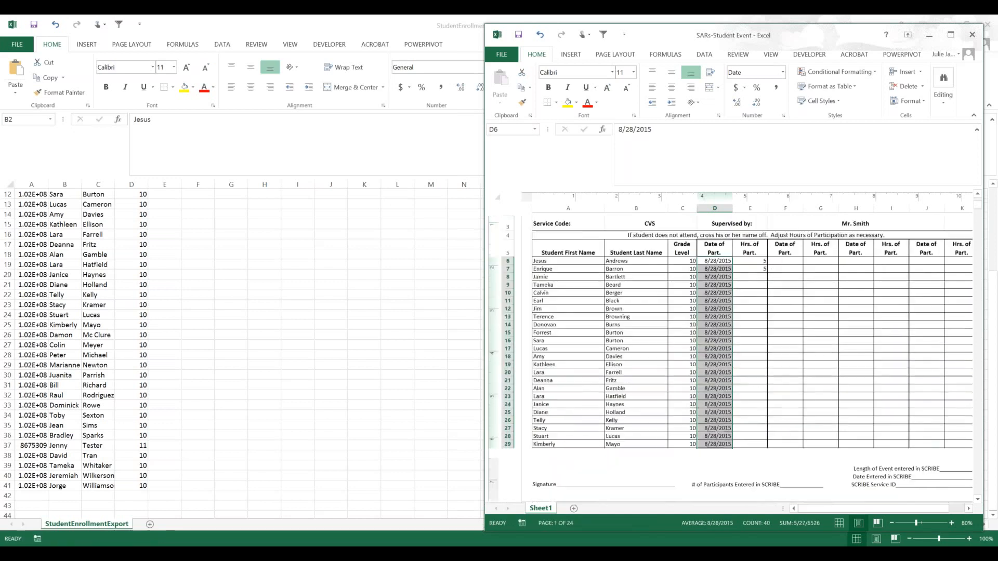
Step: Fill the 5 participation hours in the first hours column down to the last listed student in row 45
{"action": "left_click_drag", "start_coordinate": [751, 344], "coordinate": [756, 489]}
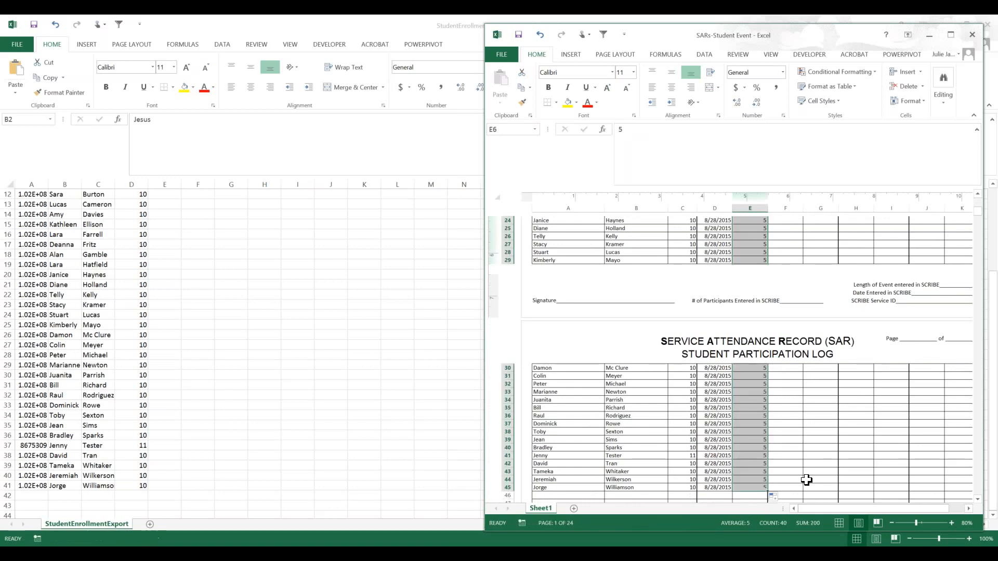
{"action": "scroll", "coordinate": [681, 404], "scroll_direction": "up", "scroll_amount": 5}
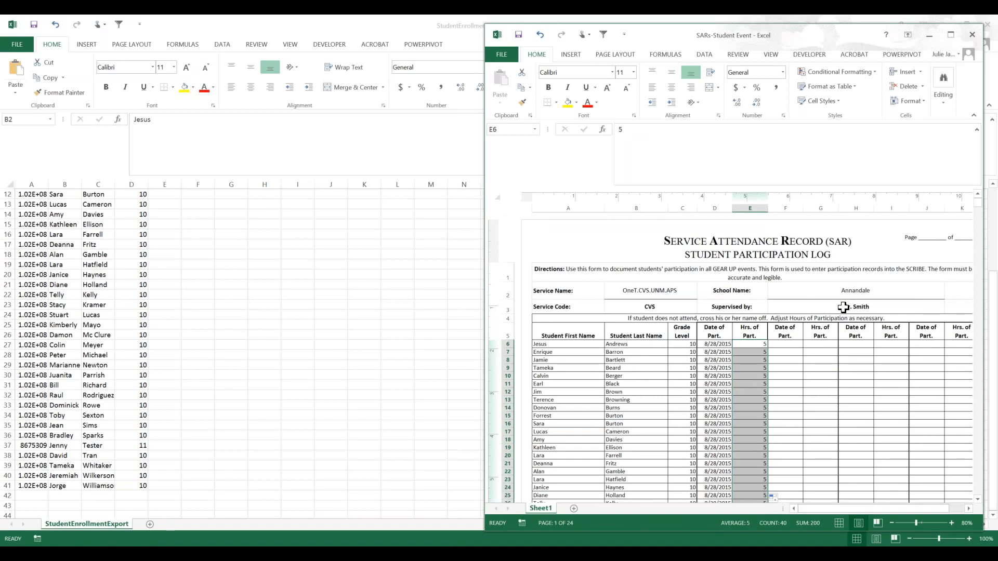
{"action": "key", "text": "Page_Down"}
{"action": "scroll", "coordinate": [826, 322], "scroll_direction": "up", "scroll_amount": 7}
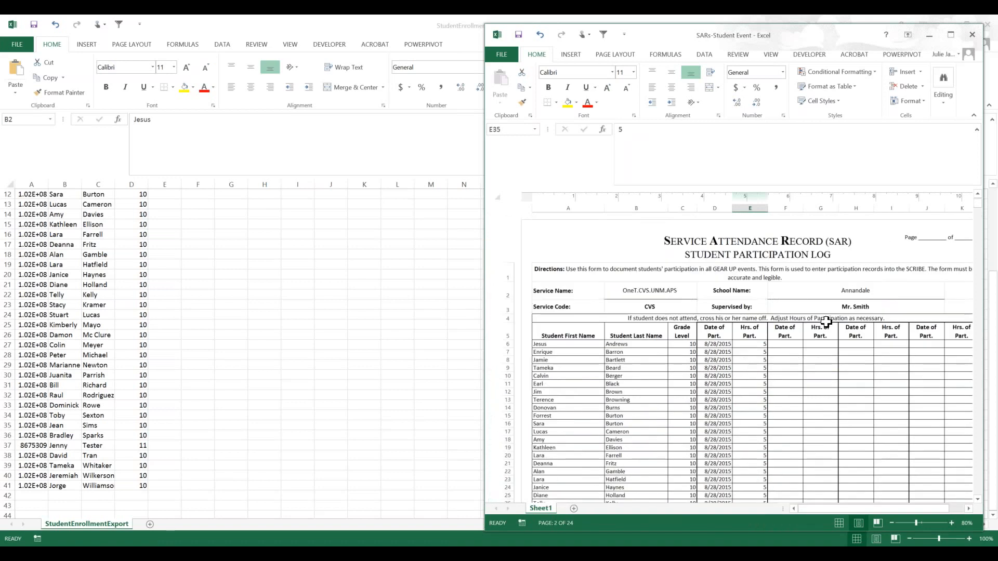
Step: Return to the StudentEnrollmentExport workbook and autofit the Student ID column so the full IDs fit
{"action": "key", "text": "alt+Tab"}
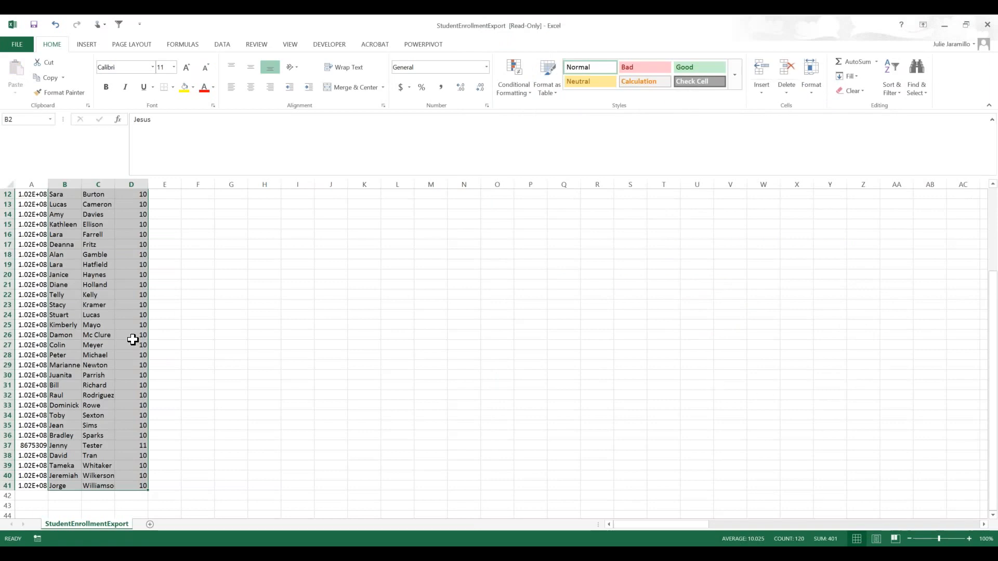
{"action": "left_click", "coordinate": [169, 244]}
{"action": "scroll", "coordinate": [169, 244], "scroll_direction": "up", "scroll_amount": 4}
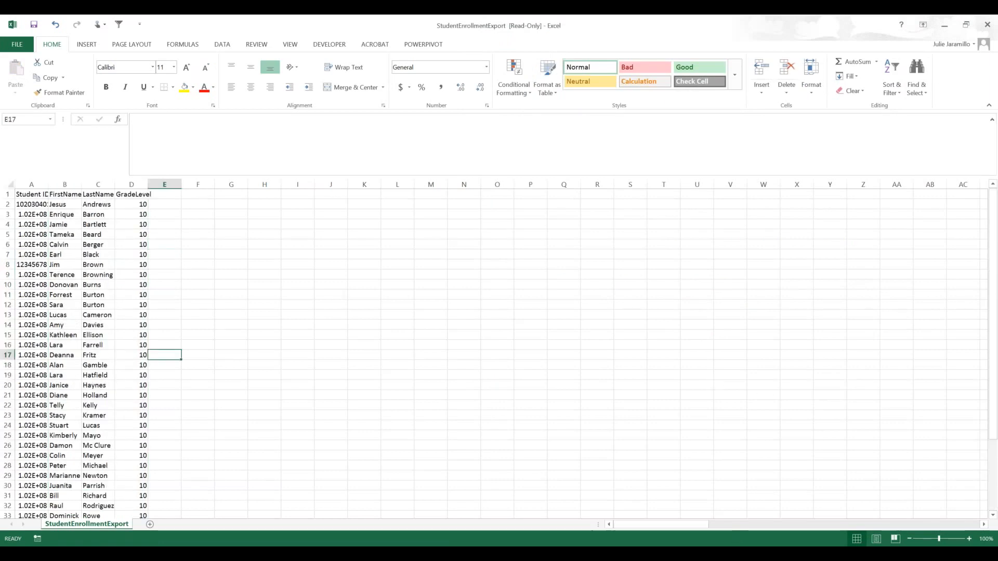
{"action": "double_click", "coordinate": [51, 180]}
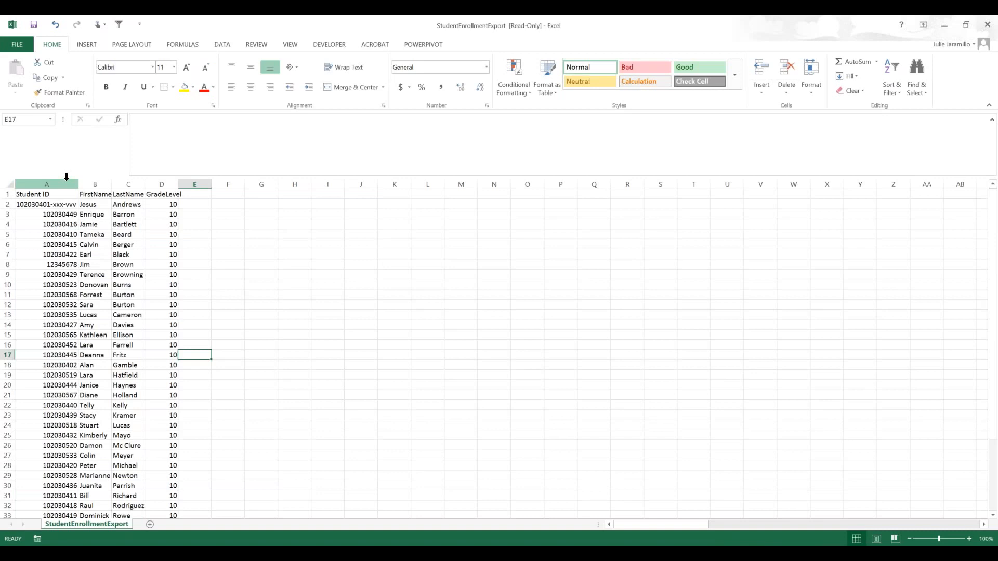
Step: Insert a new column before Student ID and give it the header ExternalServiceID
{"action": "left_click", "coordinate": [31, 181]}
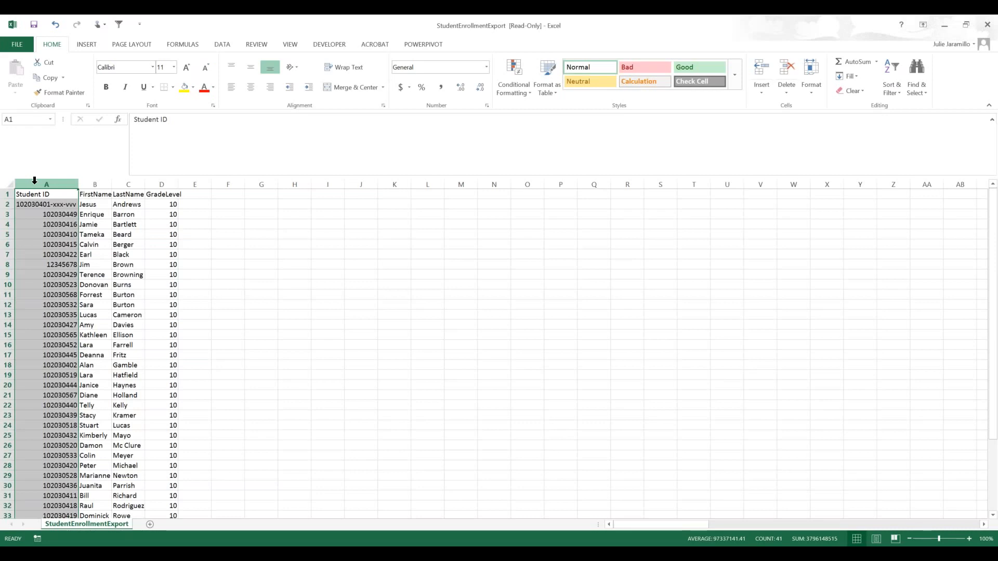
{"action": "right_click", "coordinate": [34, 180]}
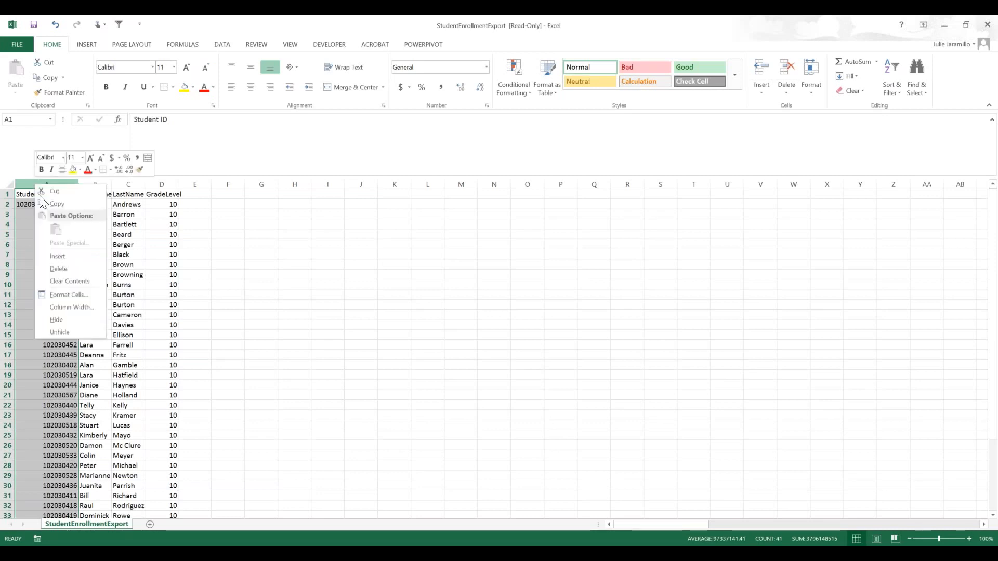
{"action": "left_click", "coordinate": [54, 256]}
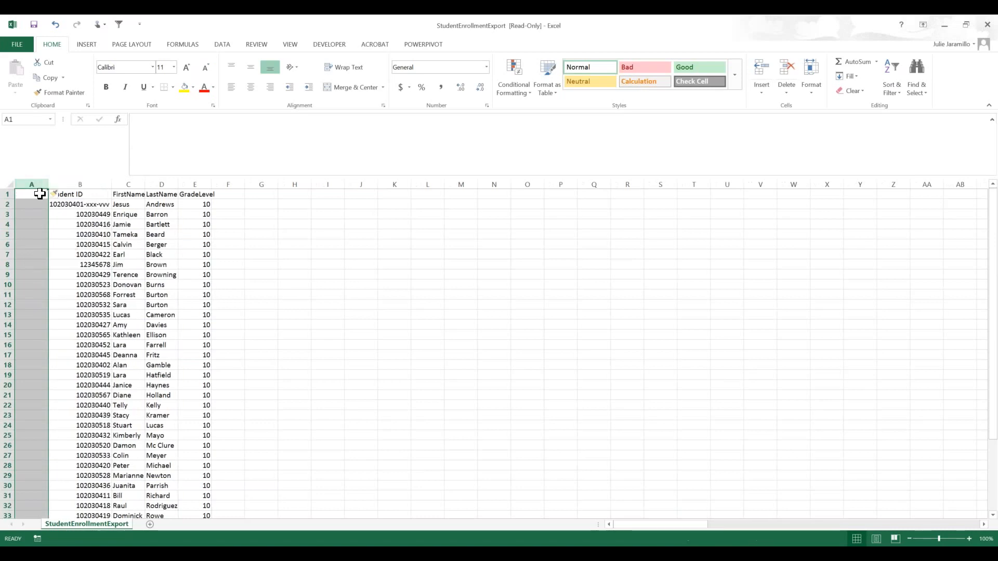
{"action": "left_click", "coordinate": [36, 193]}
{"action": "type", "text": "External"}
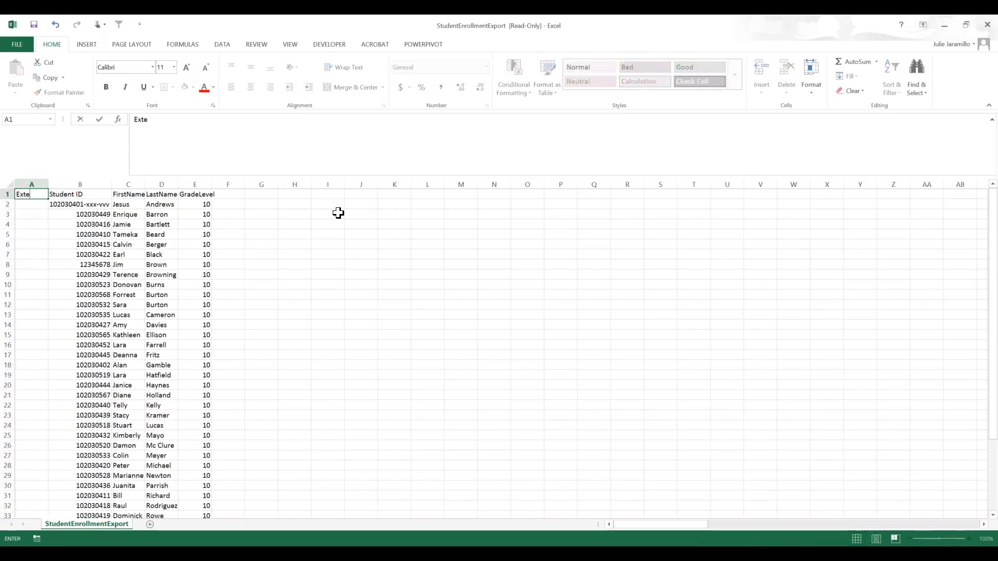
{"action": "type", "text": "iceID"}
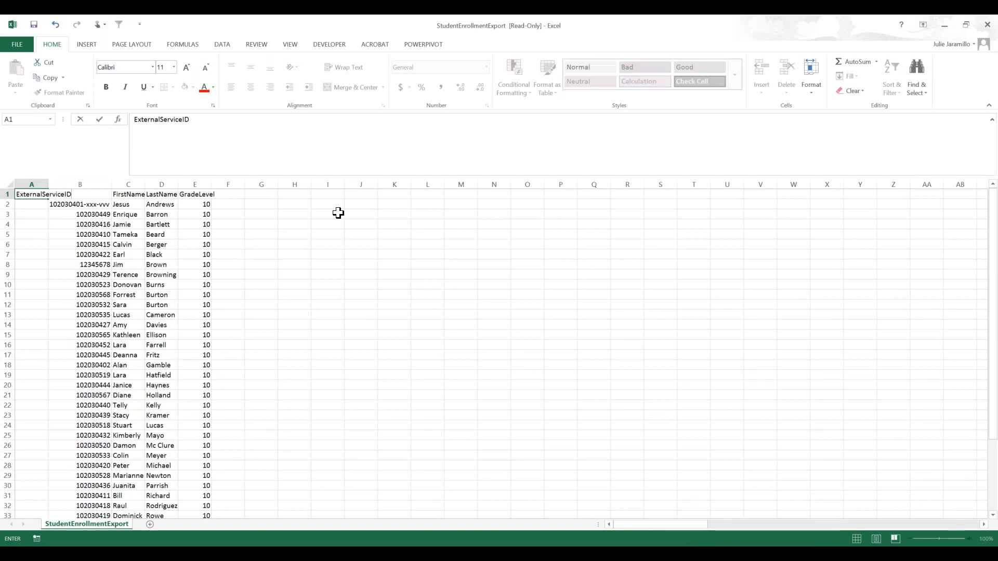
{"action": "key", "text": "Return"}
{"action": "key", "text": "Up"}
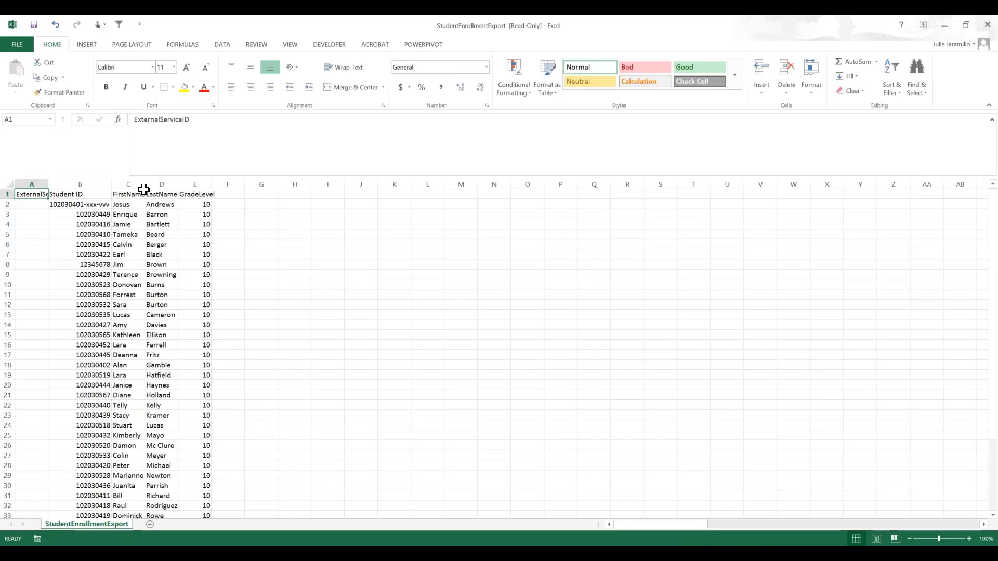
Step: Insert a new column between Student ID and FirstName and give it the header PersonTypeID
{"action": "right_click", "coordinate": [129, 185]}
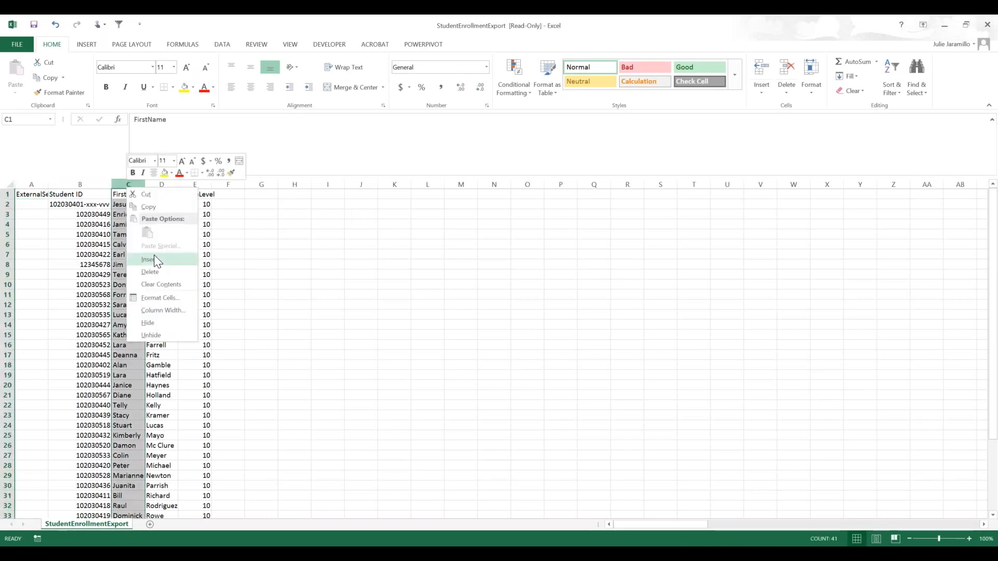
{"action": "left_click", "coordinate": [154, 255]}
{"action": "left_click", "coordinate": [127, 191]}
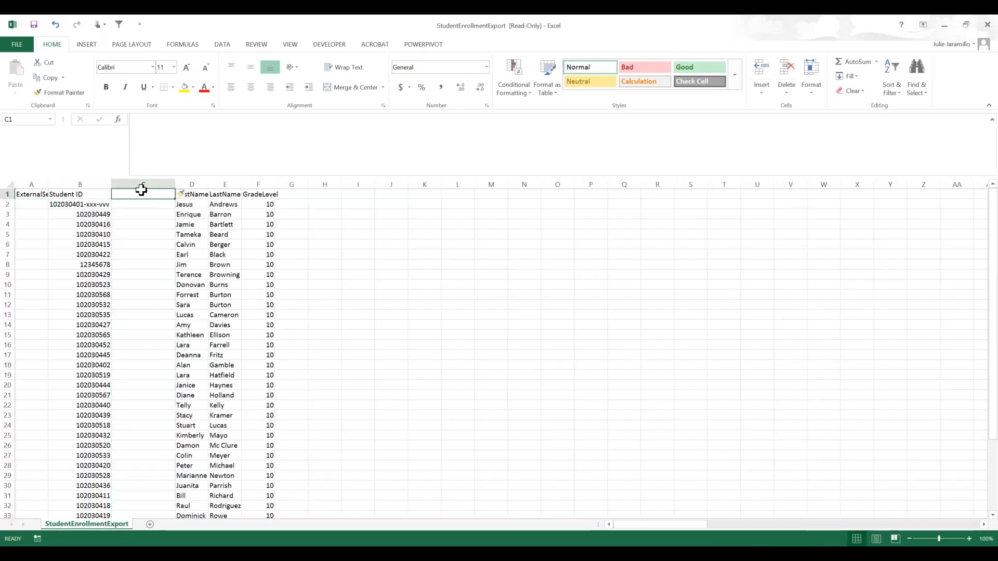
{"action": "type", "text": "Per"}
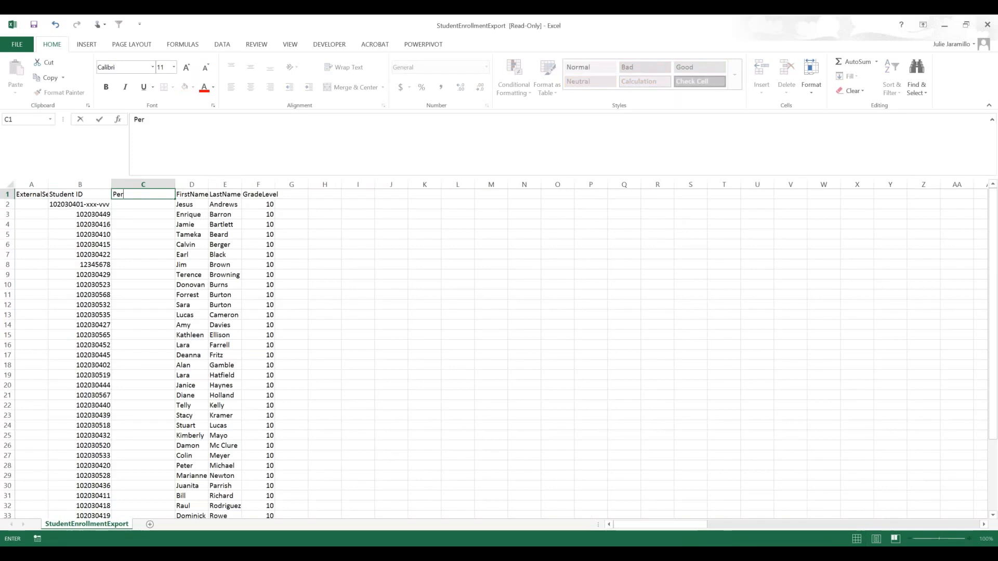
{"action": "type", "text": "sonType"}
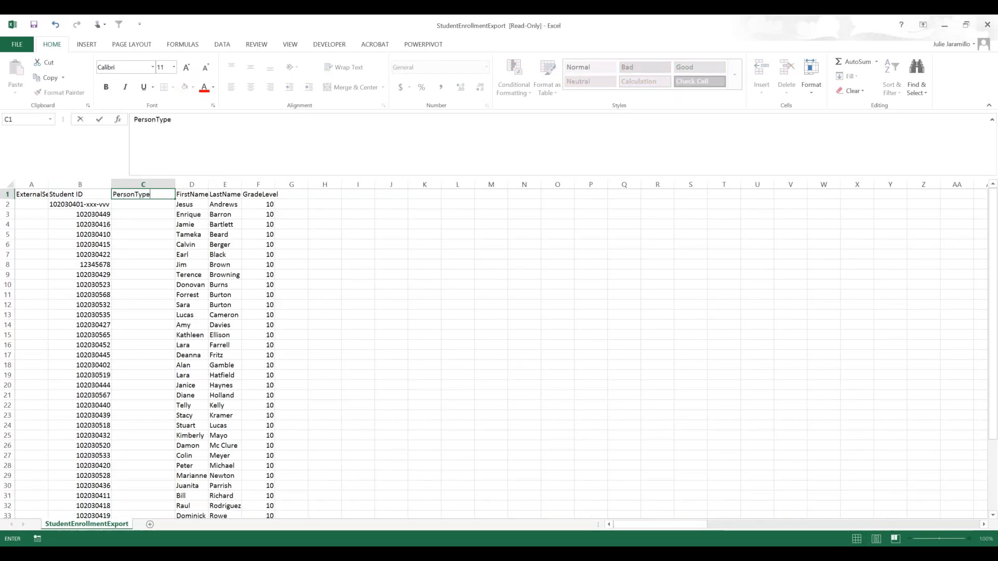
{"action": "type", "text": "ID"}
{"action": "key", "text": "Return"}
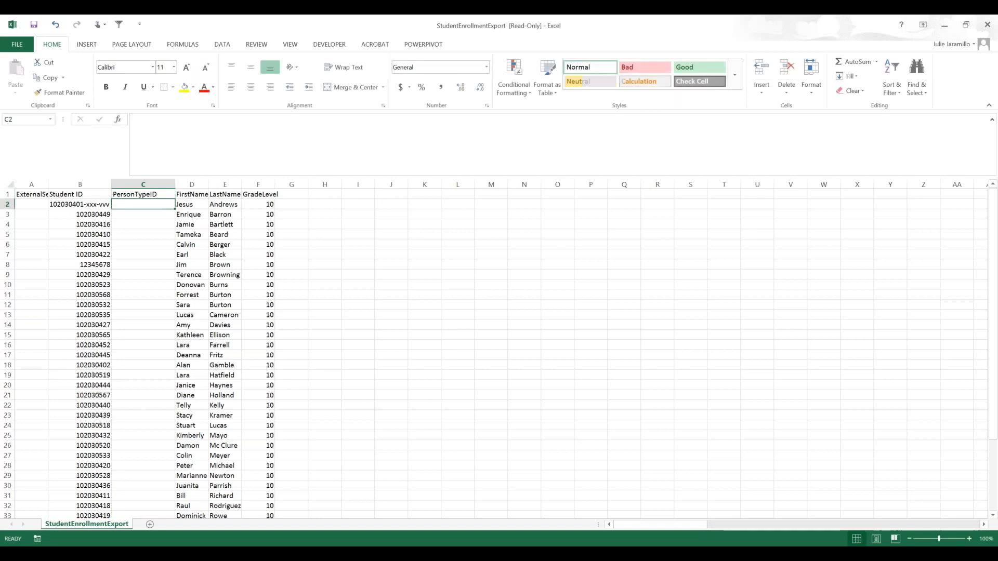
Step: Insert a new column between PersonTypeID and FirstName and give it the header SchoolNumber
{"action": "right_click", "coordinate": [200, 185]}
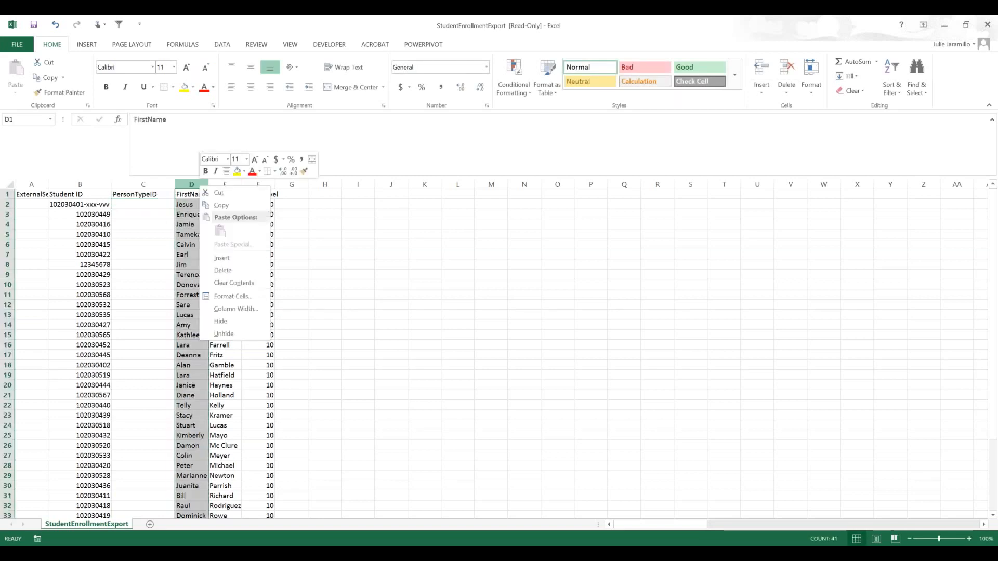
{"action": "left_click", "coordinate": [220, 258]}
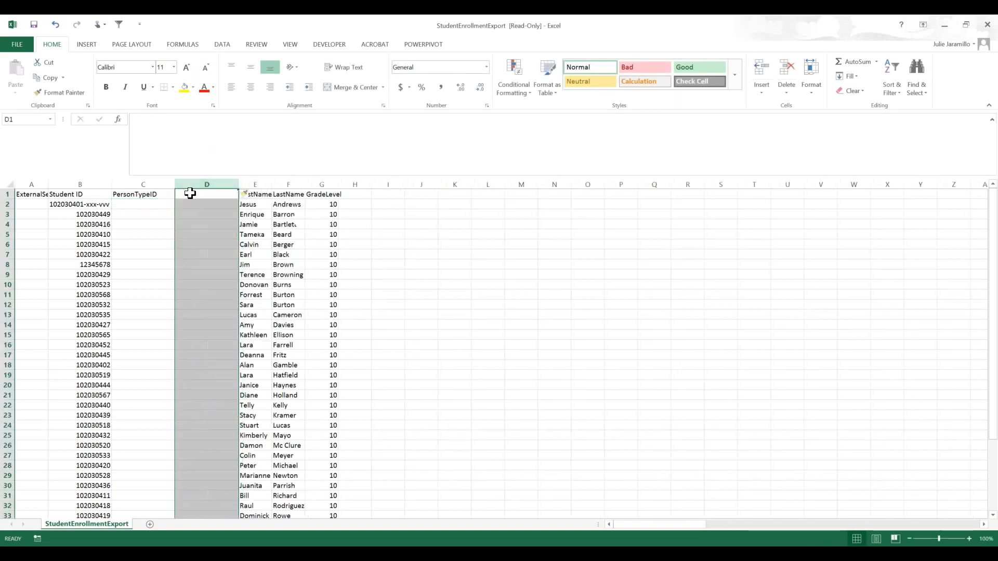
{"action": "left_click", "coordinate": [190, 194]}
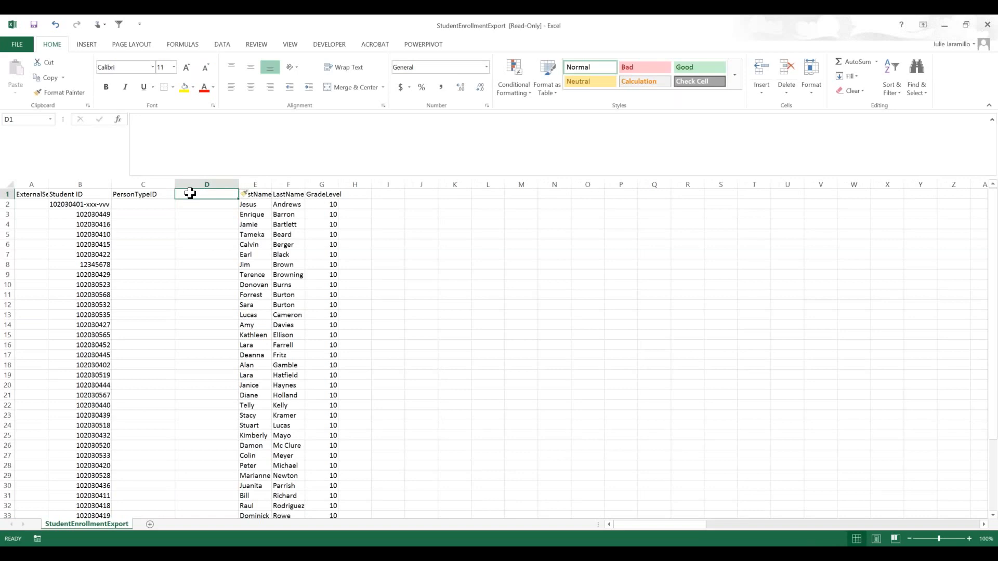
{"action": "type", "text": "SChoolNum"}
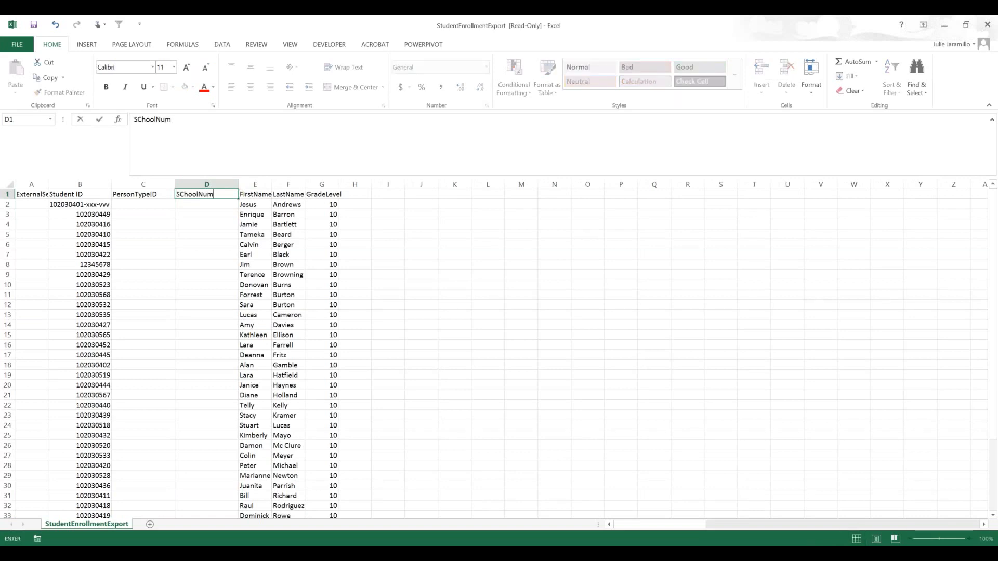
{"action": "key", "text": "BackSpace"}
{"action": "key", "text": "BackSpace"}
{"action": "key", "text": "BackSpace"}
{"action": "key", "text": "BackSpace"}
{"action": "key", "text": "BackSpace"}
{"action": "key", "text": "BackSpace"}
{"action": "type", "text": "olNumb"}
{"action": "key", "text": "Return"}
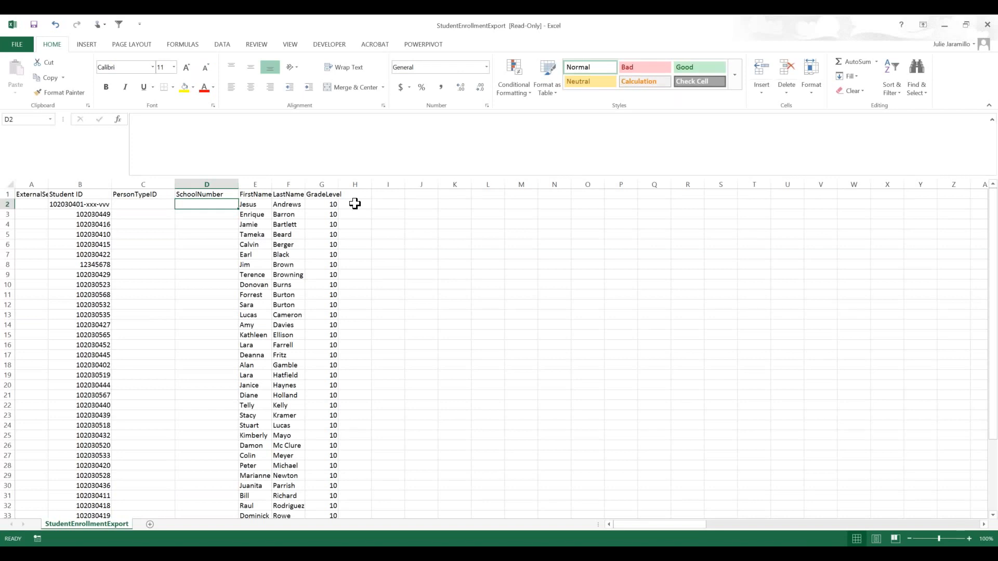
Step: Insert a new column between SchoolNumber and FirstName and give it the header DateofParticipation
{"action": "left_click", "coordinate": [255, 184]}
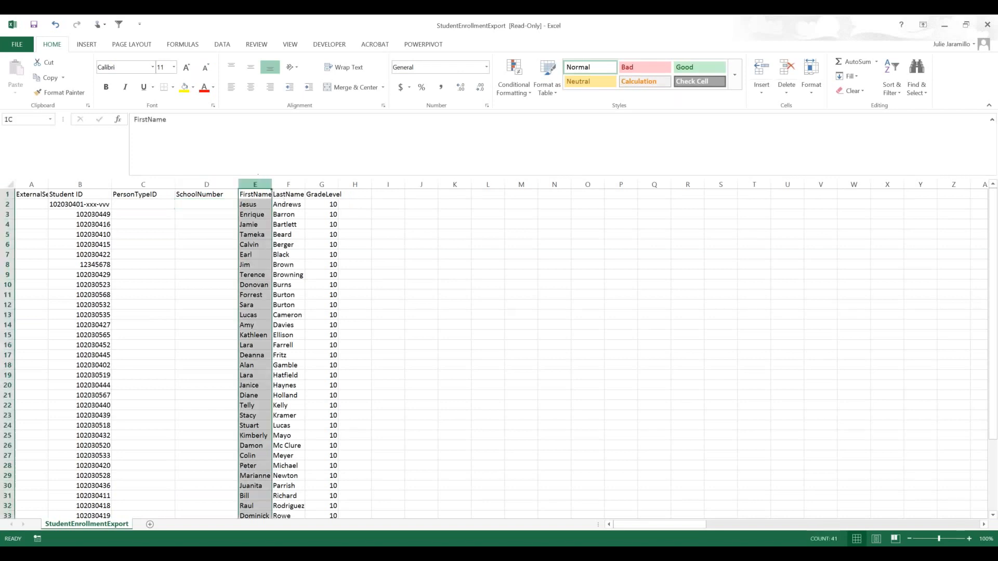
{"action": "right_click", "coordinate": [257, 183]}
{"action": "left_click", "coordinate": [313, 257]}
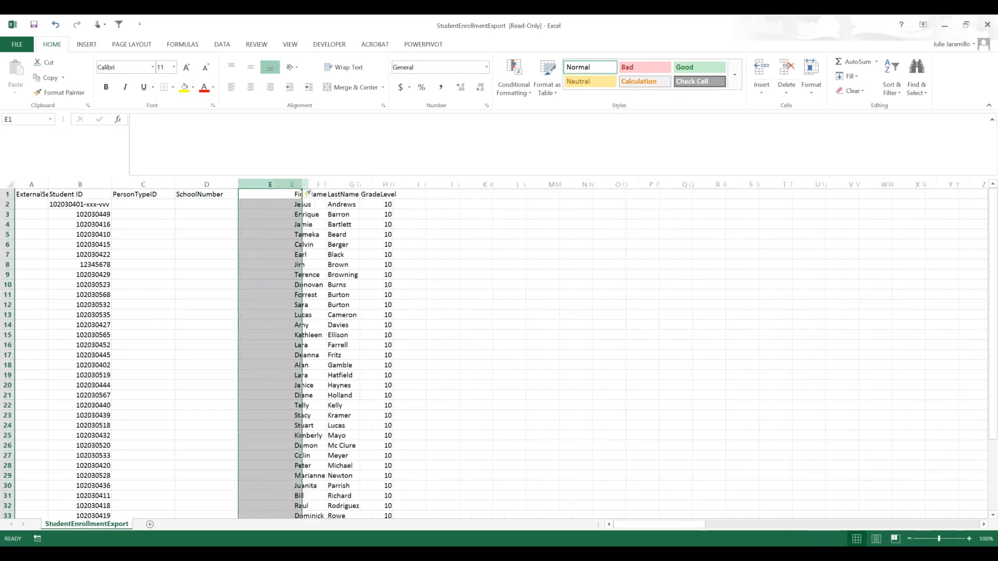
{"action": "left_click", "coordinate": [253, 194]}
{"action": "type", "text": "Dat"}
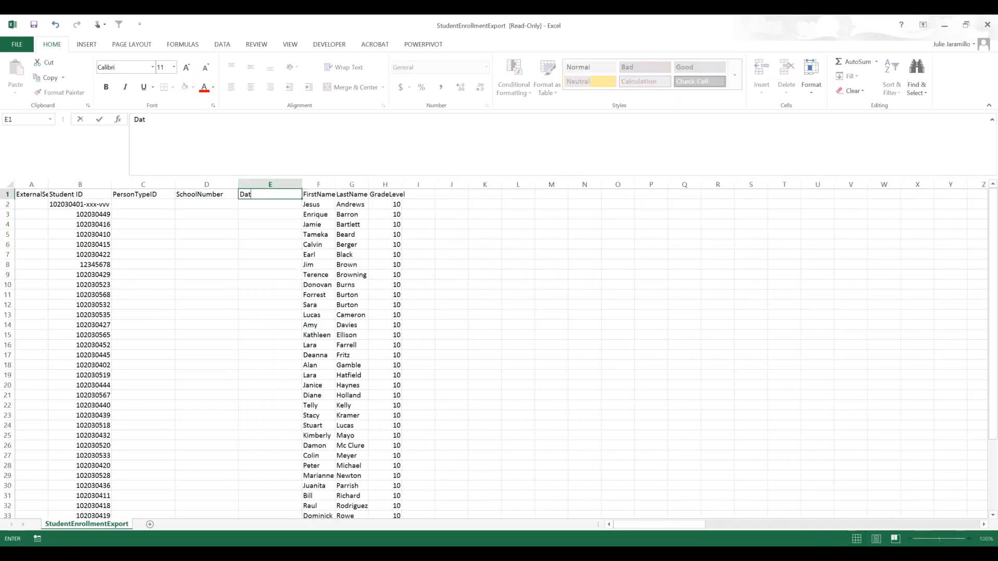
{"action": "type", "text": "eofParticipation"}
{"action": "key", "text": "Return"}
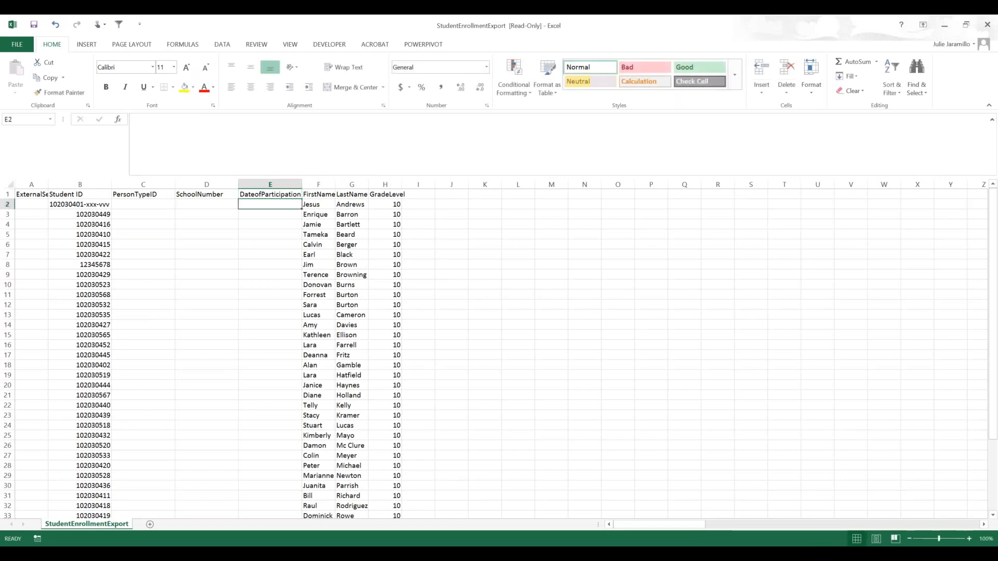
Step: Insert a new column before FirstName with the header HoursofParticipation and autofit its width so the full header fits
{"action": "right_click", "coordinate": [318, 185]}
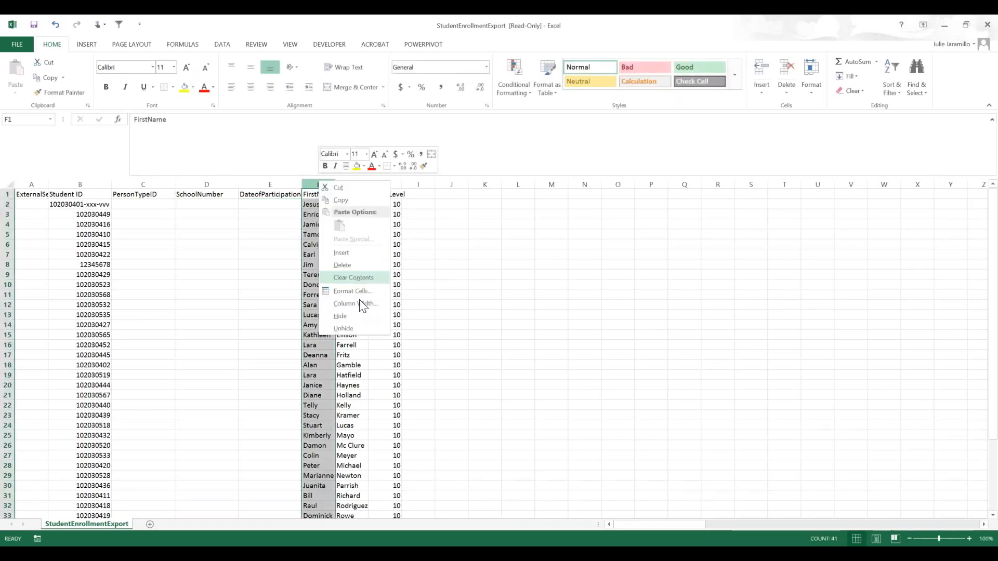
{"action": "left_click", "coordinate": [343, 260]}
{"action": "left_click", "coordinate": [325, 194]}
{"action": "type", "text": "HOurs"}
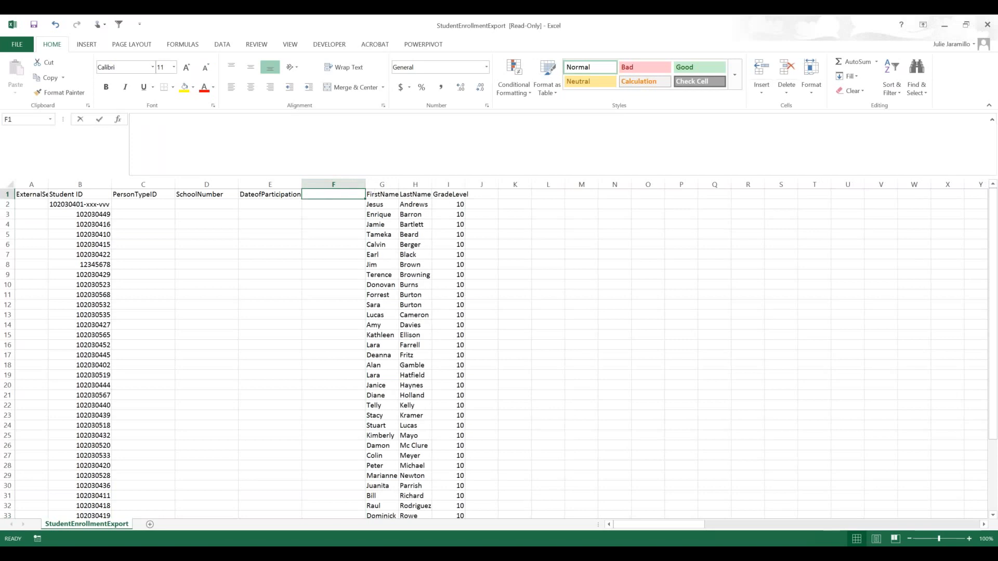
{"action": "type", "text": "o"}
{"action": "key", "text": "BackSpace"}
{"action": "key", "text": "BackSpace"}
{"action": "key", "text": "BackSpace"}
{"action": "key", "text": "BackSpace"}
{"action": "key", "text": "BackSpace"}
{"action": "type", "text": "o"}
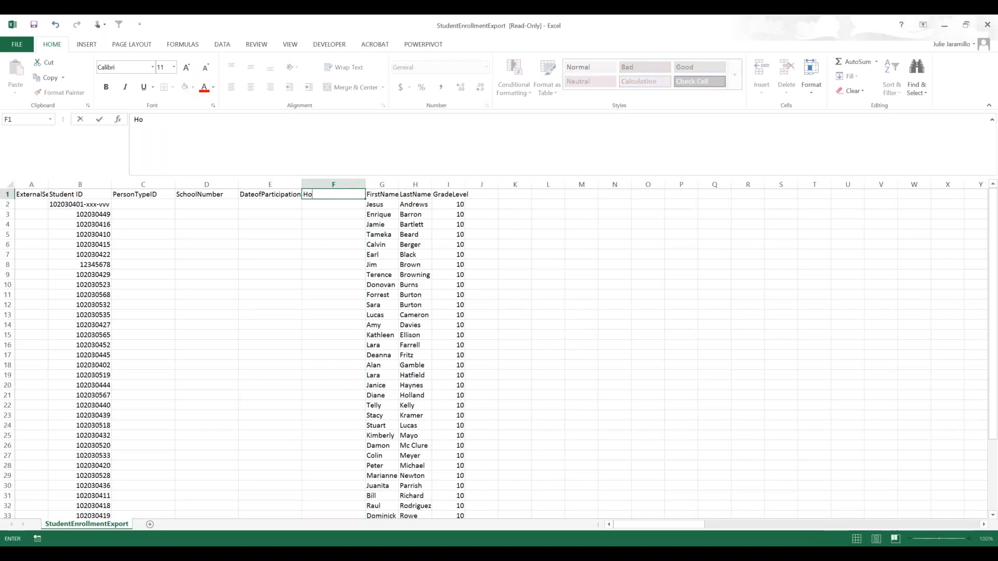
{"action": "type", "text": "ursOf"}
{"action": "key", "text": "BackSpace"}
{"action": "type", "text": "ofParti"}
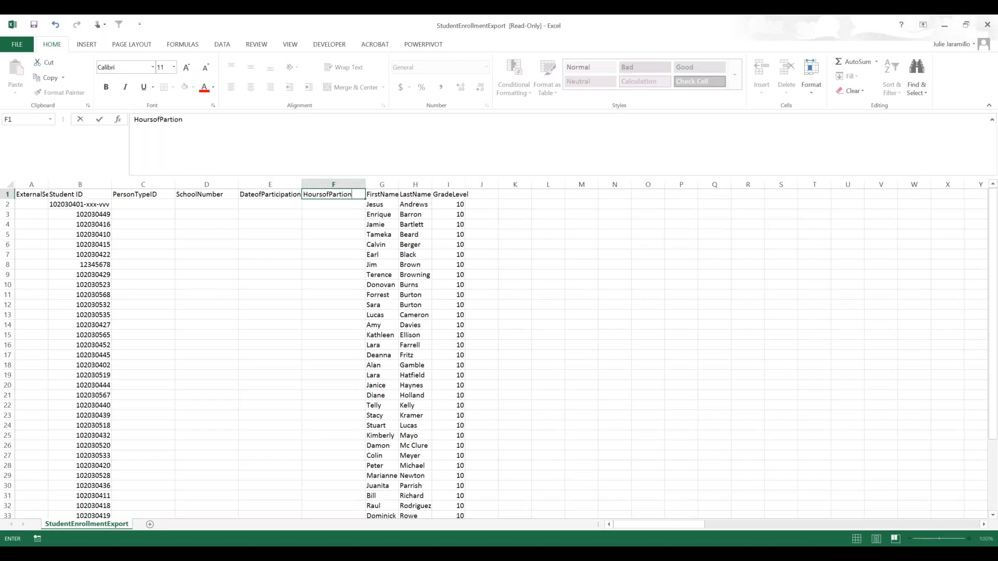
{"action": "type", "text": "cio"}
{"action": "key", "text": "BackSpace"}
{"action": "type", "text": "pation"}
{"action": "key", "text": "Return"}
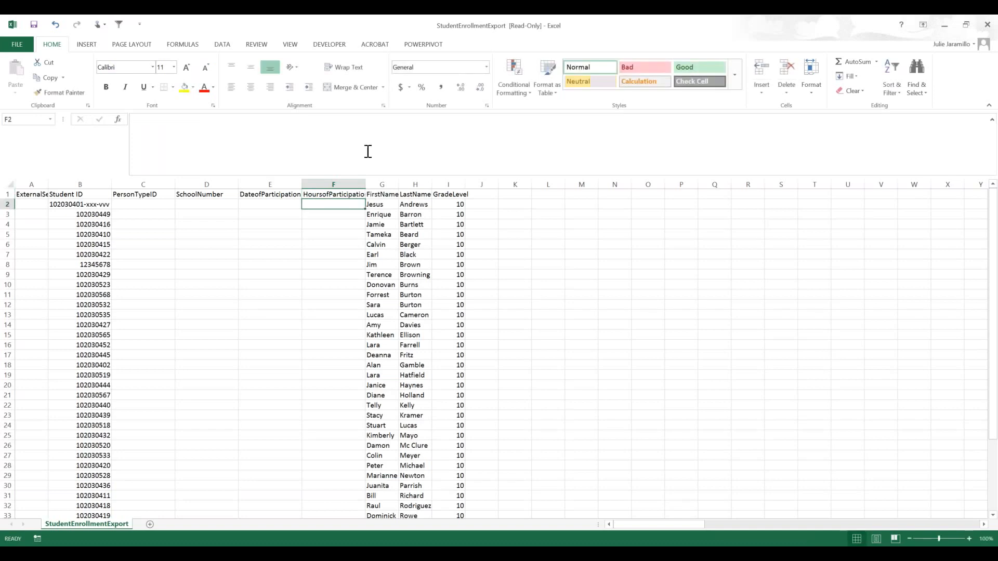
{"action": "double_click", "coordinate": [366, 180]}
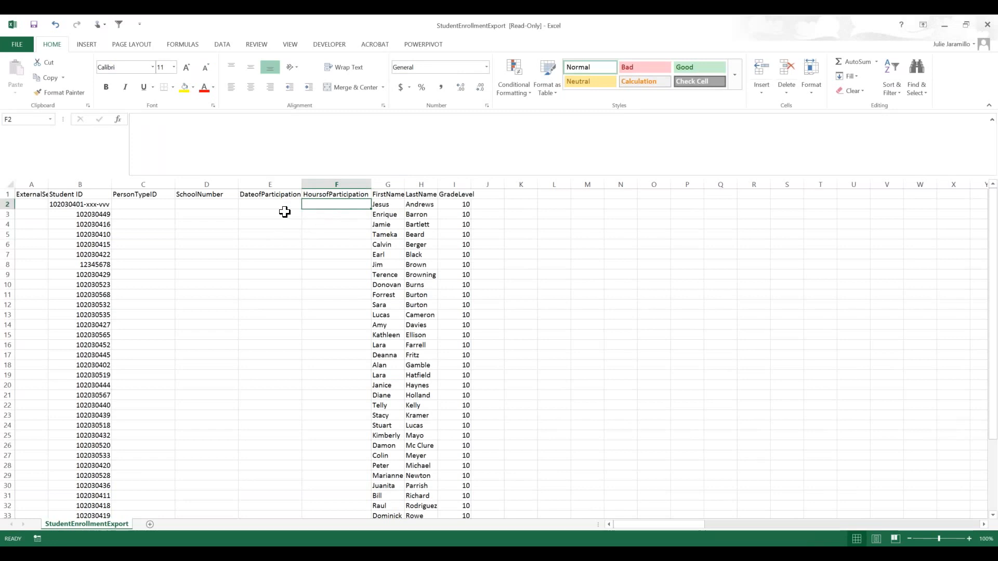
{"action": "left_click", "coordinate": [270, 203]}
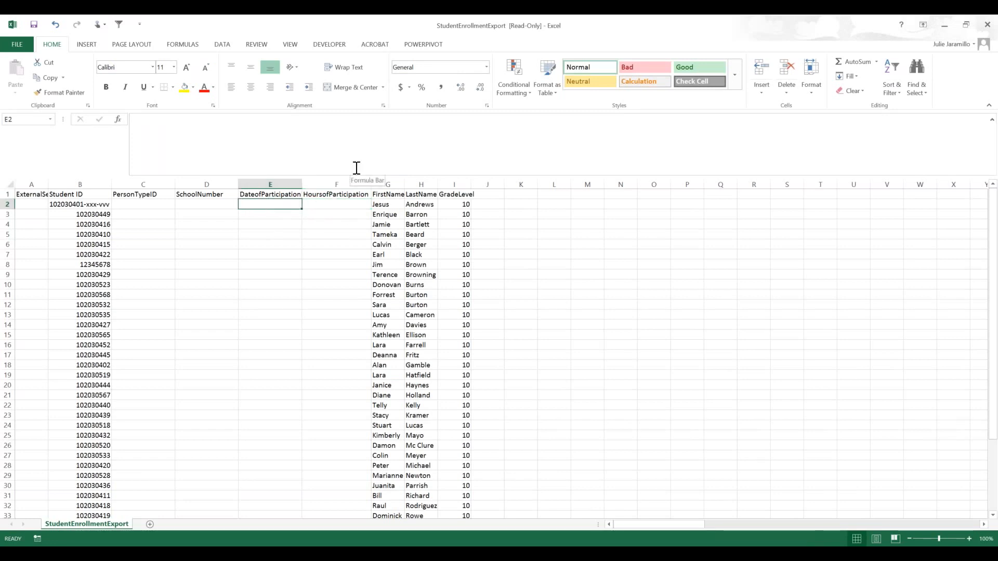
{"action": "type", "text": "8/2"}
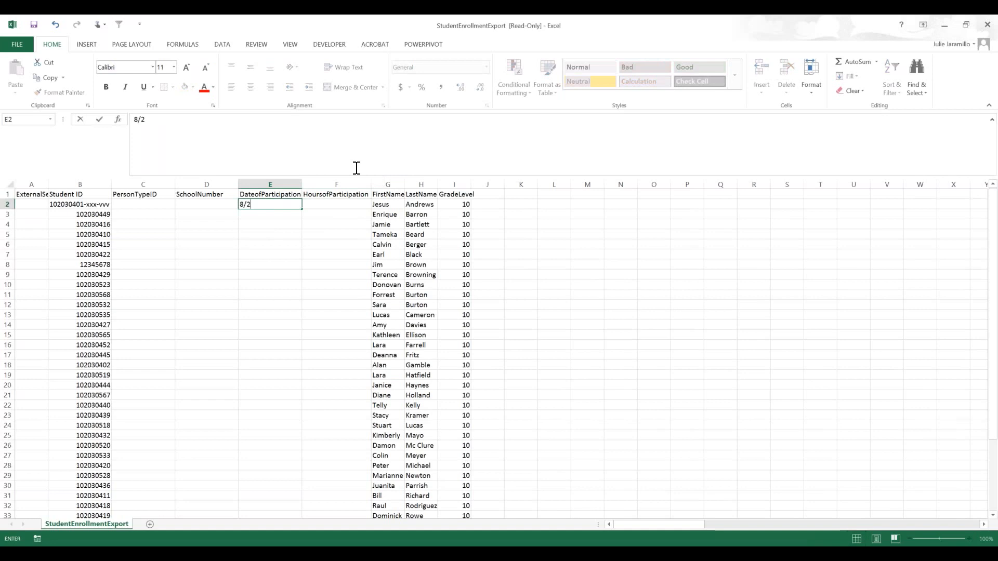
{"action": "type", "text": "8/2015"}
{"action": "key", "text": "Return"}
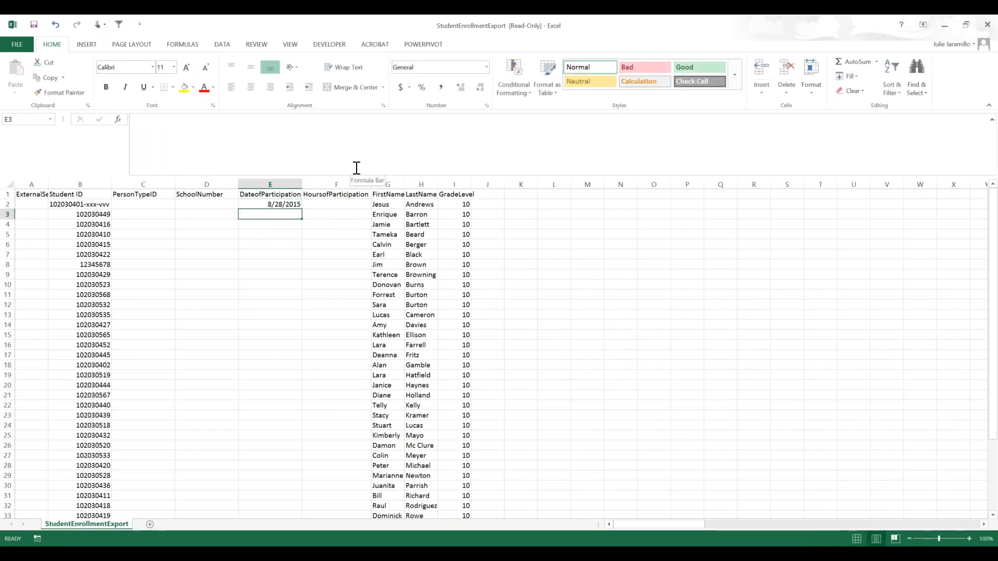
{"action": "left_click", "coordinate": [287, 205]}
{"action": "left_click", "coordinate": [285, 214]}
{"action": "key", "text": "ctrl+z"}
{"action": "key", "text": "alt+Tab"}
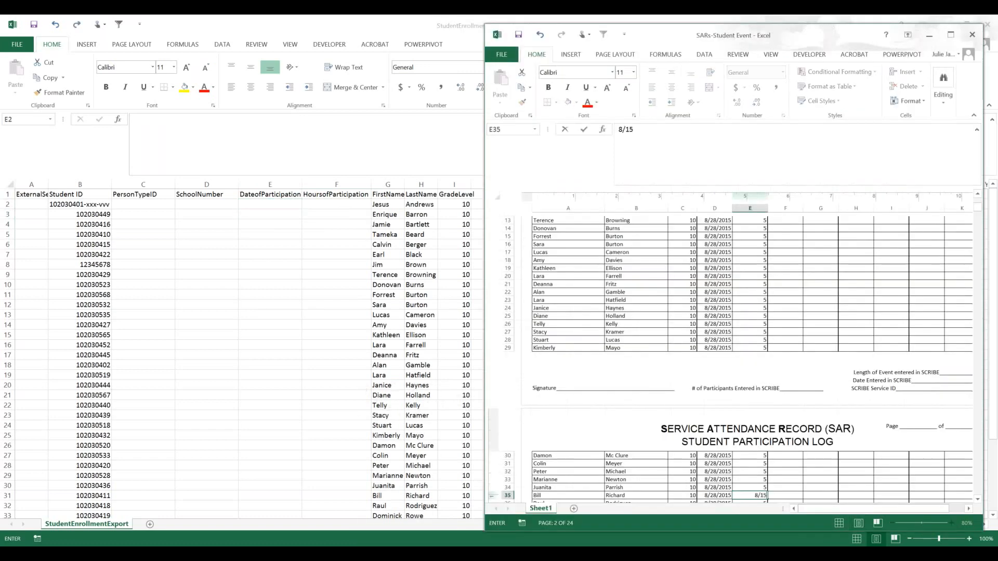
{"action": "key", "text": "alt+Tab"}
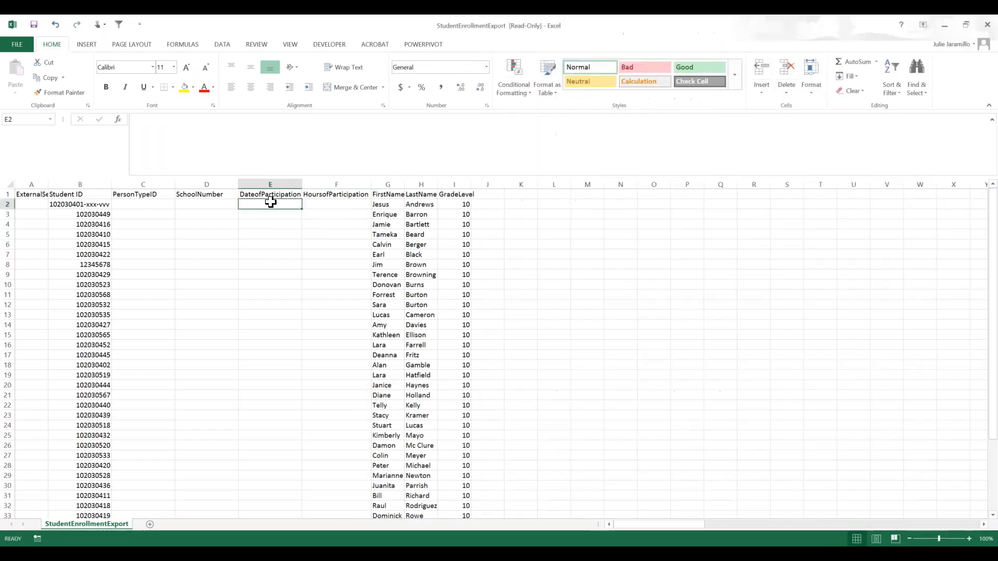
Step: Enter 8/28/2015 in the first two DateofParticipation rows and fill the date down for all listed students
{"action": "type", "text": "8/28/2015"}
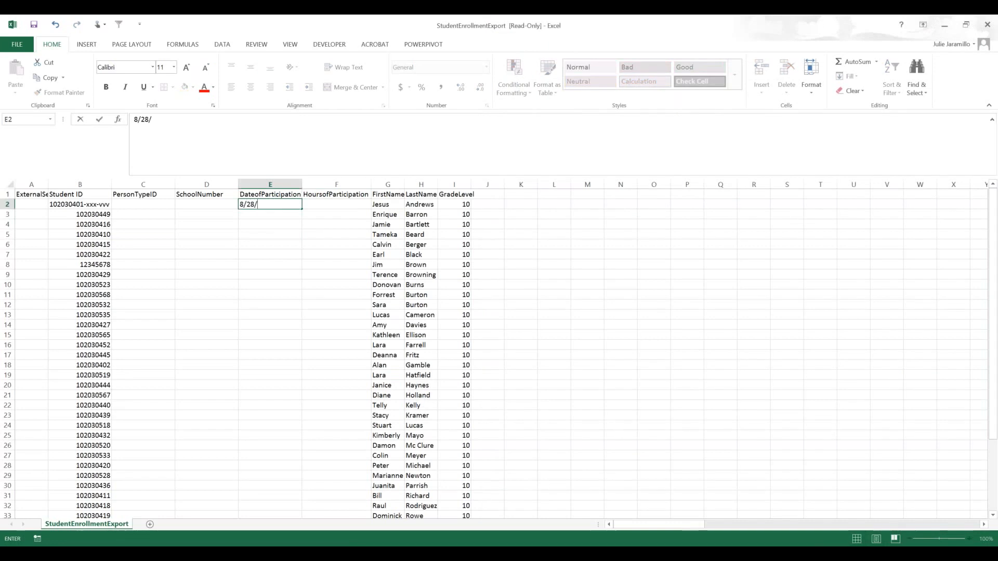
{"action": "key", "text": "Return"}
{"action": "type", "text": "8/28/2015"}
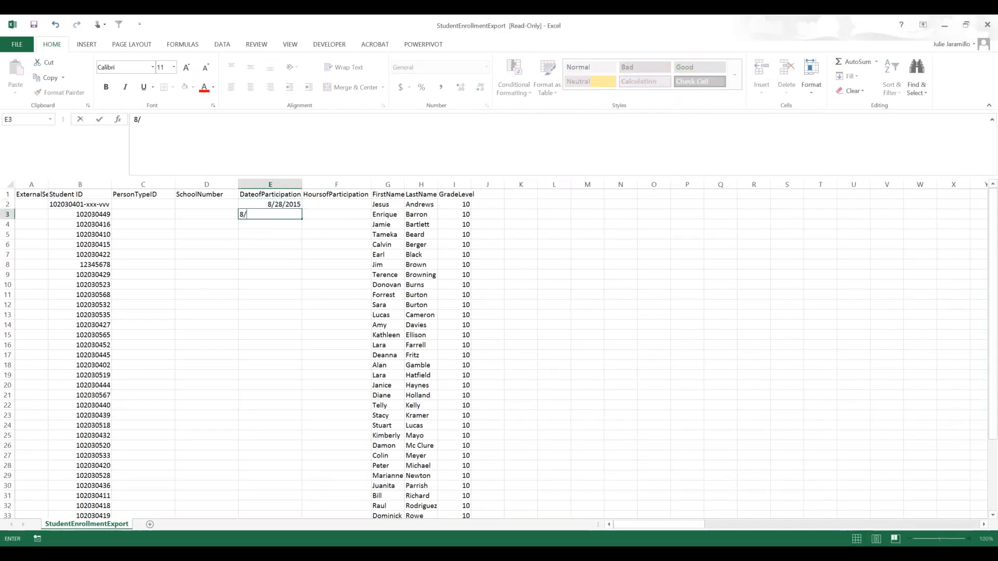
{"action": "key", "text": "Return"}
{"action": "left_click_drag", "start_coordinate": [270, 205], "coordinate": [270, 214]}
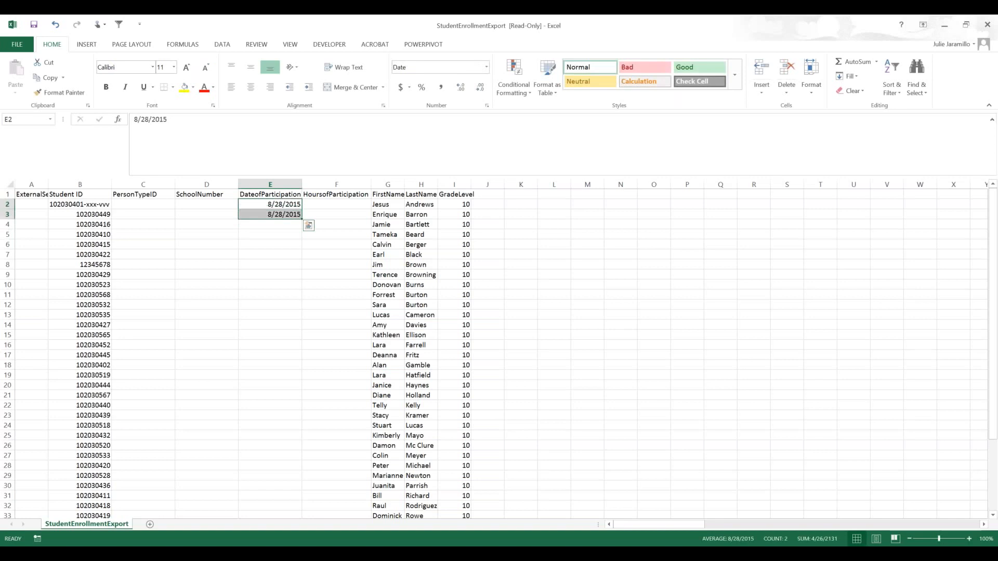
{"action": "double_click", "coordinate": [302, 219]}
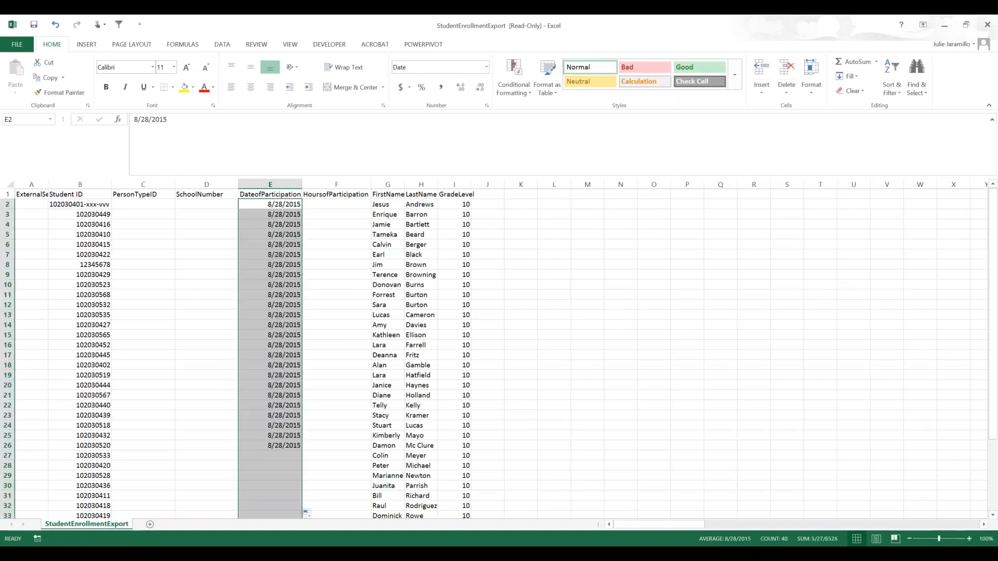
Step: Enter 5 in the first two HoursofParticipation rows and fill the value down for all listed students
{"action": "left_click", "coordinate": [366, 206]}
{"action": "type", "text": "5"}
{"action": "key", "text": "Return"}
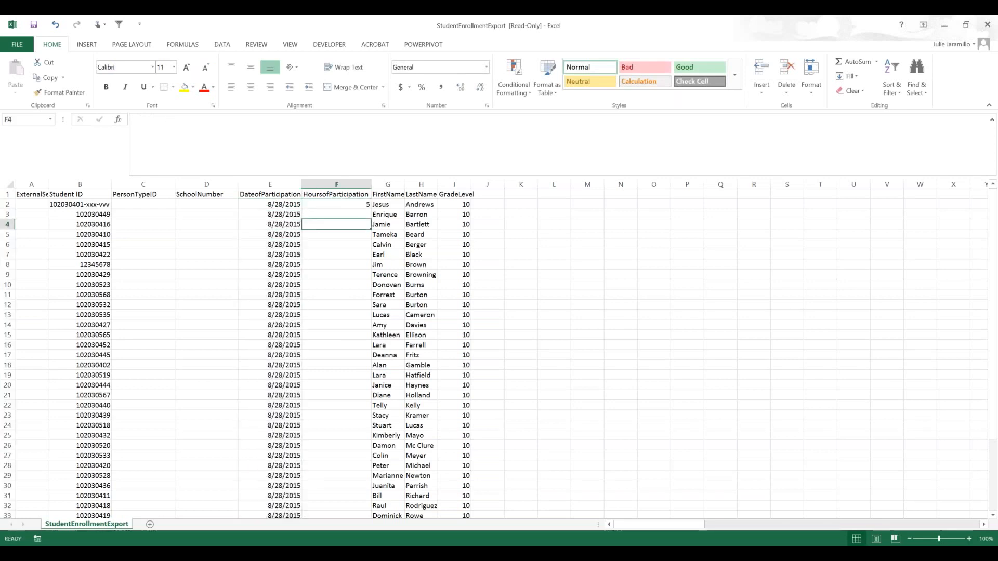
{"action": "type", "text": "5"}
{"action": "key", "text": "Return"}
{"action": "key", "text": "Up"}
{"action": "key", "text": "Up"}
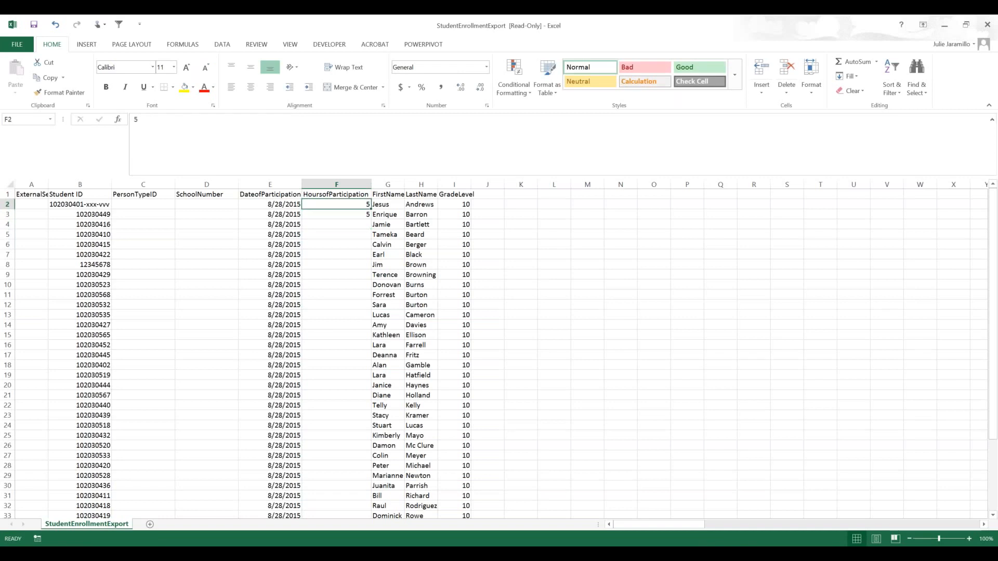
{"action": "key", "text": "shift+Down"}
{"action": "double_click", "coordinate": [372, 220]}
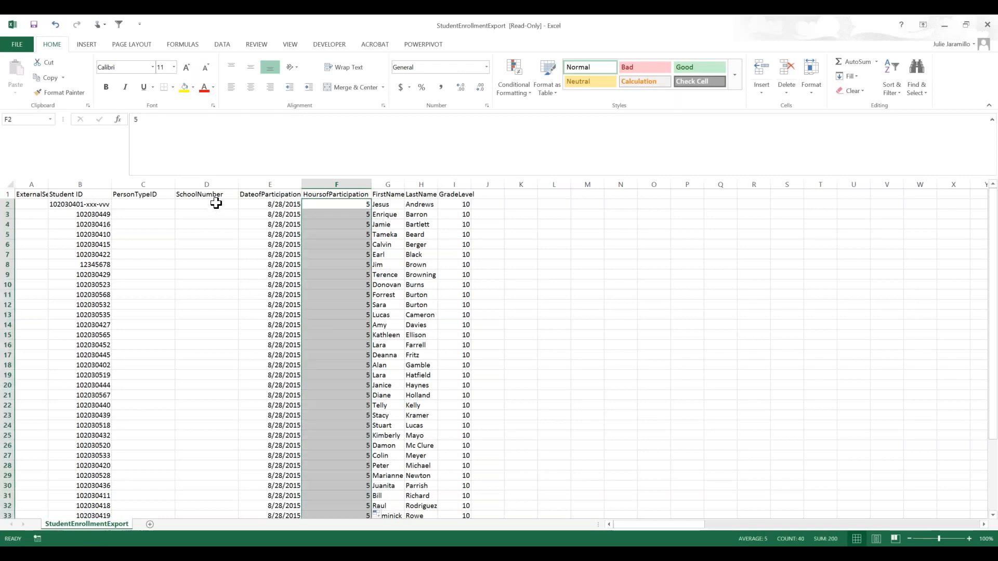
Step: Enter 125 in the first two SchoolNumber rows and fill the value down for all listed students
{"action": "left_click", "coordinate": [215, 204]}
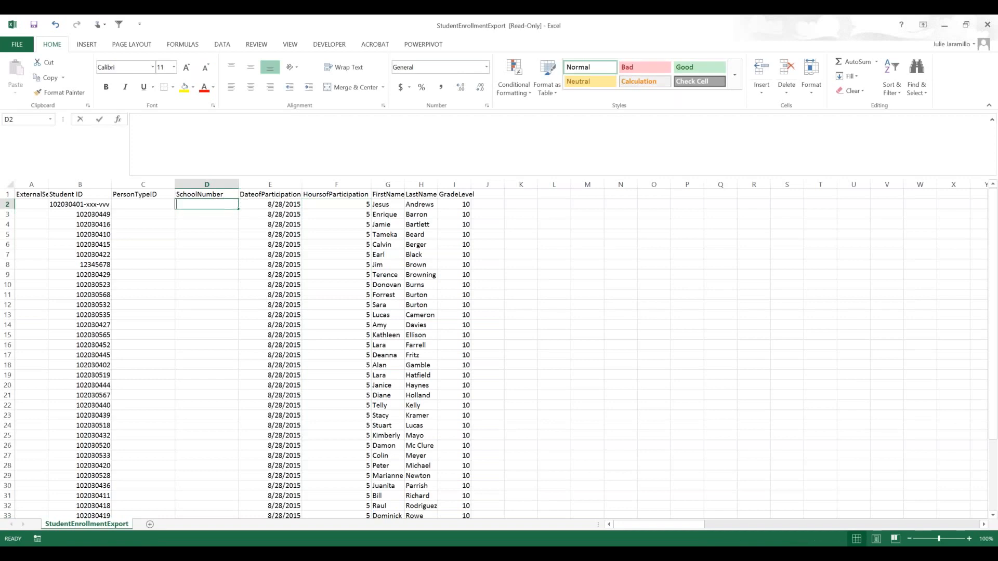
{"action": "type", "text": "125"}
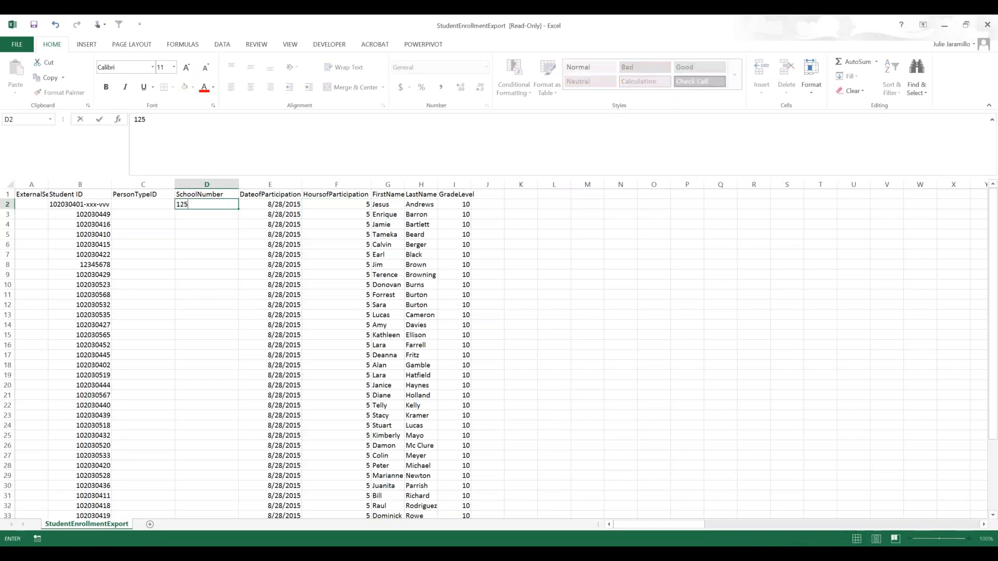
{"action": "key", "text": "Return"}
{"action": "type", "text": "125"}
{"action": "left_click_drag", "start_coordinate": [215, 204], "coordinate": [216, 214]}
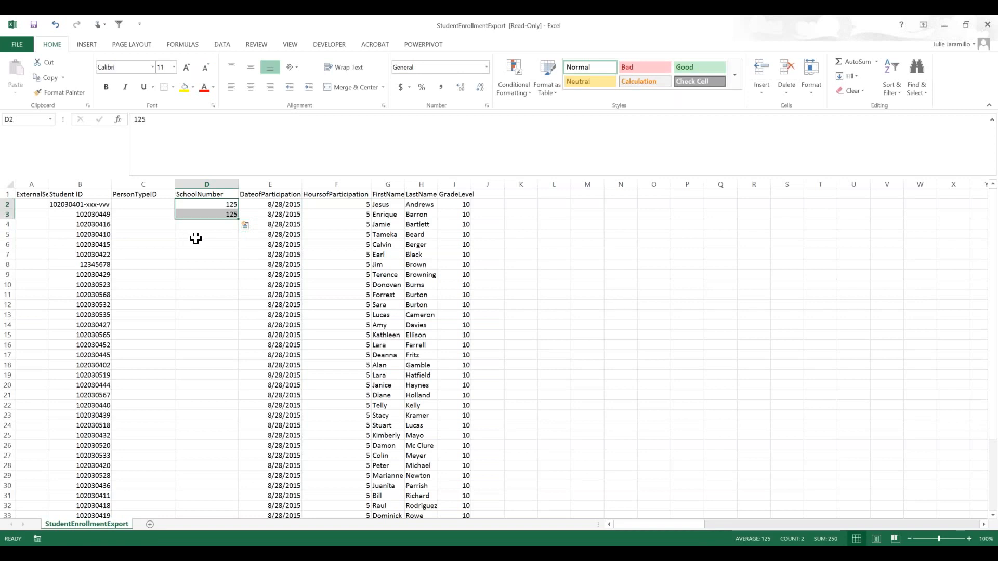
{"action": "left_click_drag", "start_coordinate": [238, 219], "coordinate": [229, 487]}
{"action": "scroll", "coordinate": [185, 340], "scroll_direction": "up", "scroll_amount": 4}
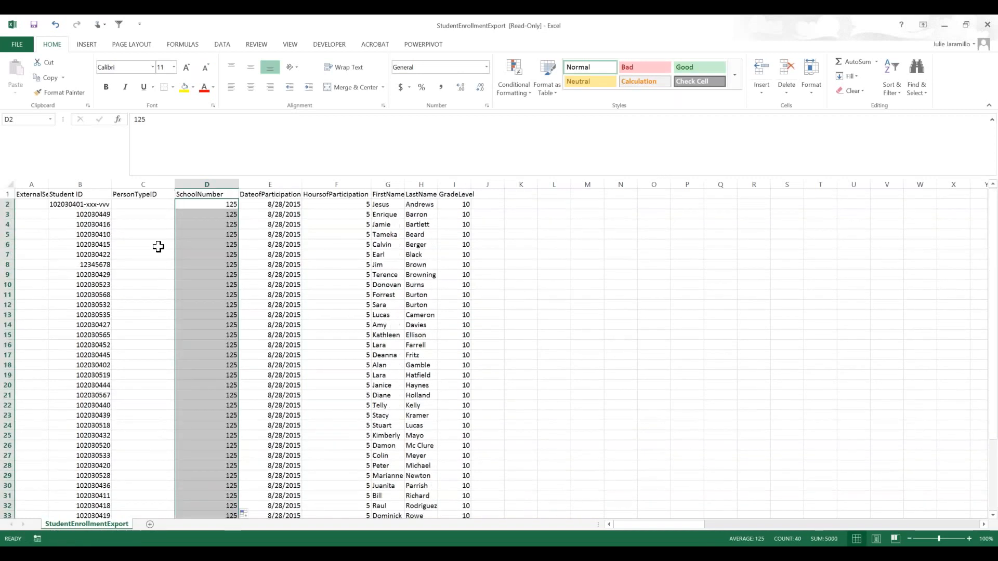
Step: Enter 1 in the first two PersonTypeID rows and fill the value down for all listed students
{"action": "left_click", "coordinate": [147, 206]}
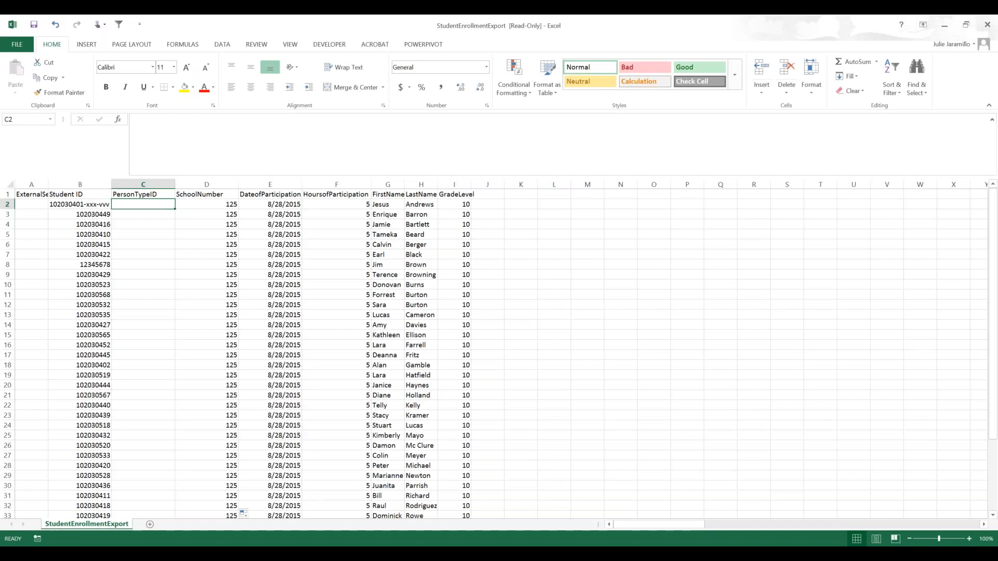
{"action": "type", "text": "1"}
{"action": "key", "text": "Return"}
{"action": "type", "text": "1"}
{"action": "key", "text": "Return"}
{"action": "key", "text": "Up"}
{"action": "key", "text": "Up"}
{"action": "key", "text": "shift+Down"}
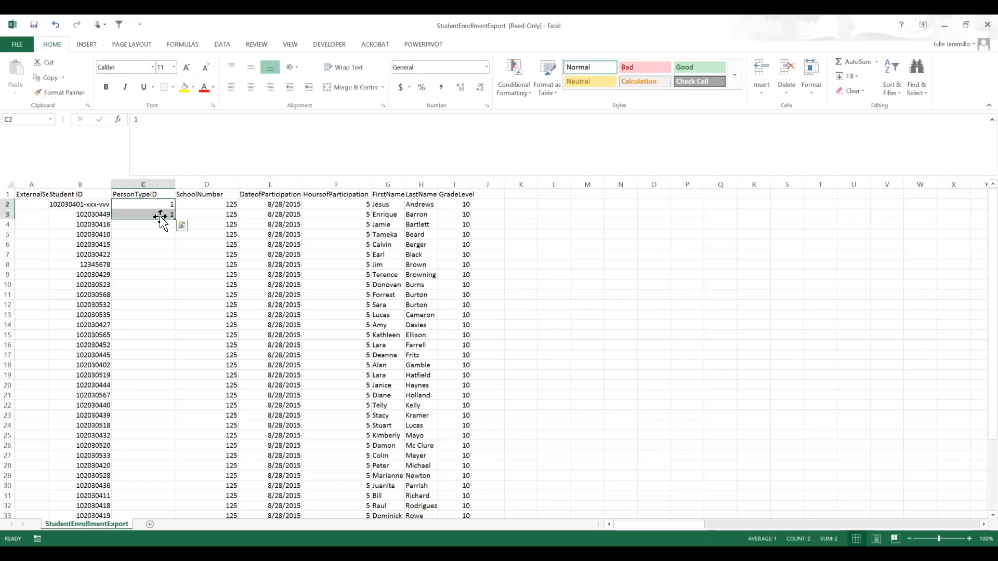
{"action": "double_click", "coordinate": [175, 219]}
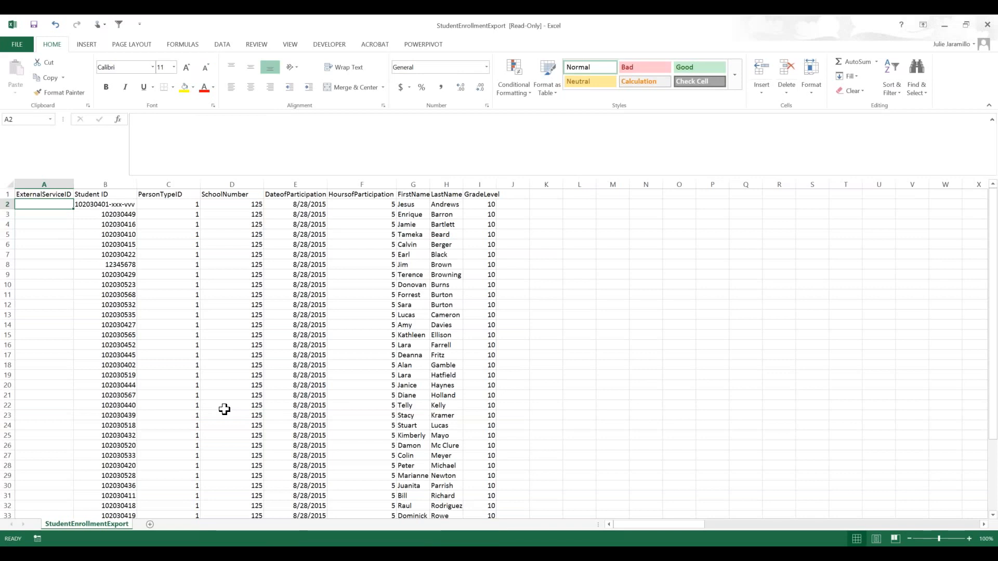
Step: Enter OneT.CVS.UNM.APS in the first ExternalServiceID row and fill the value down for all listed students
{"action": "type", "text": "One"}
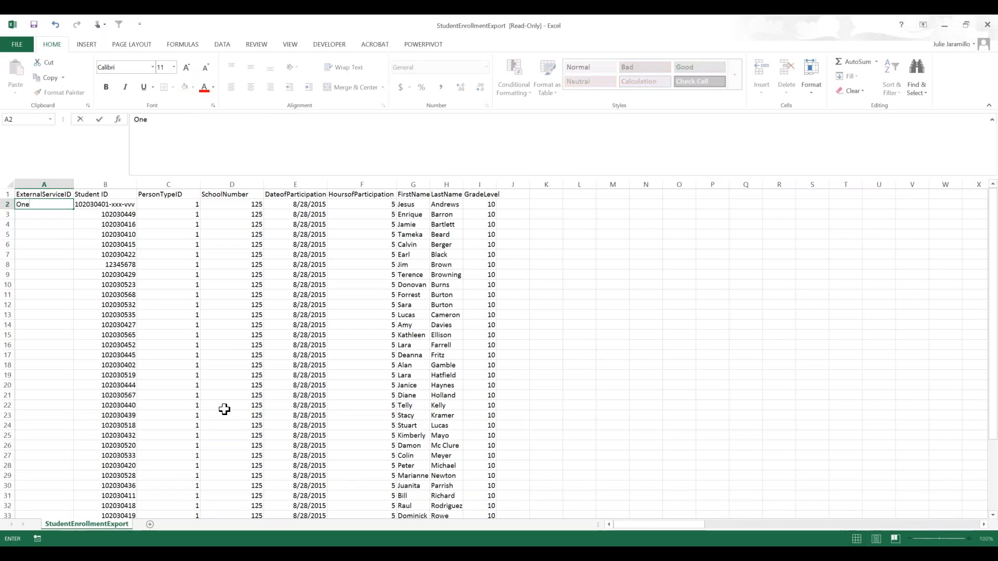
{"action": "key", "text": "BackSpace"}
{"action": "key", "text": "BackSpace"}
{"action": "key", "text": "BackSpace"}
{"action": "type", "text": "OneT.CV"}
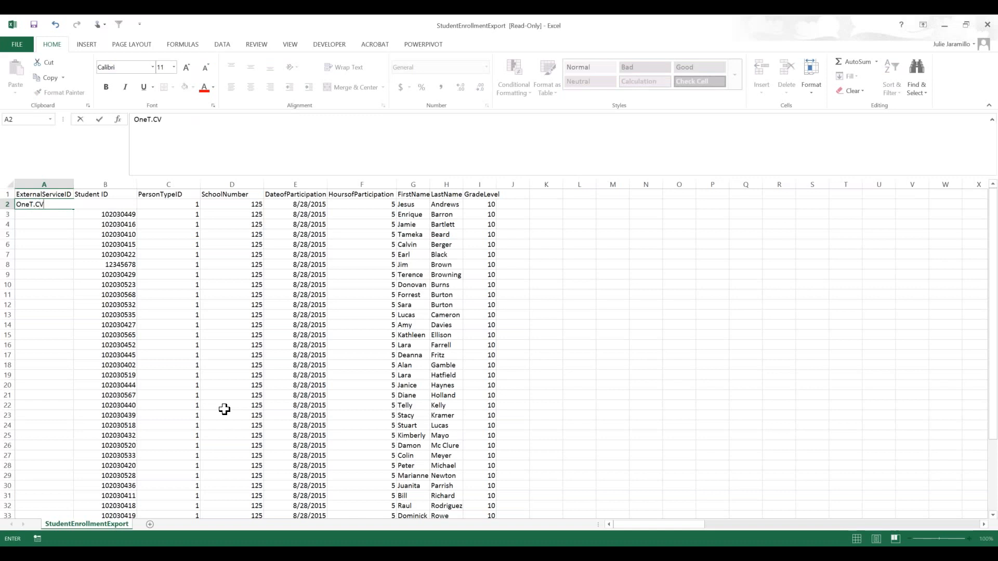
{"action": "type", "text": "S.UNM.APS"}
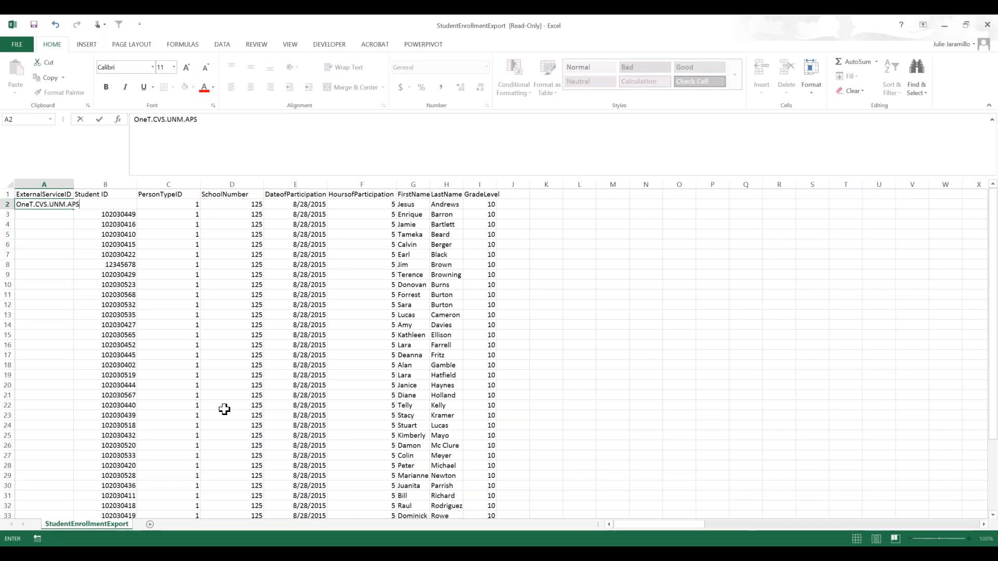
{"action": "key", "text": "Return"}
{"action": "key", "text": "Up"}
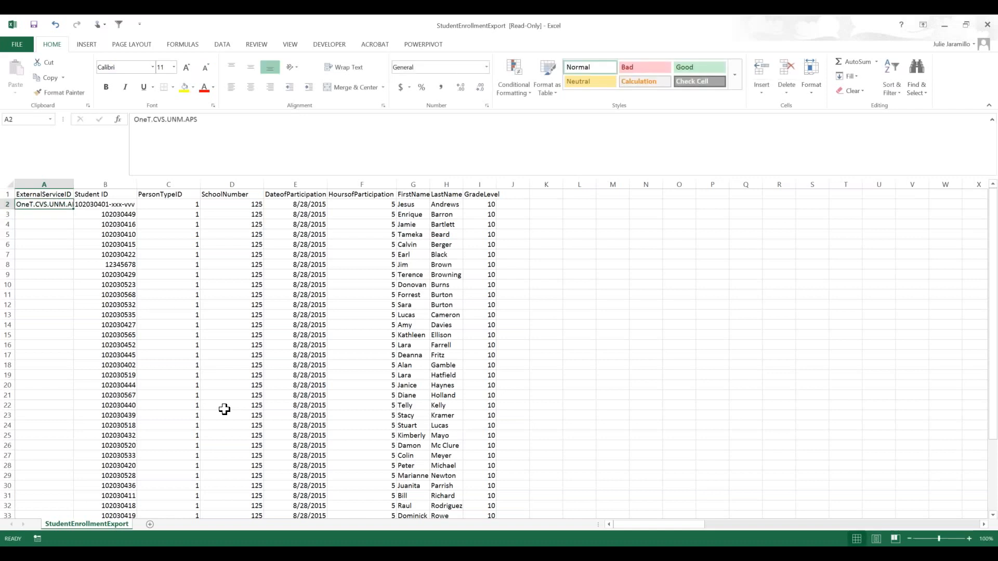
{"action": "double_click", "coordinate": [74, 209]}
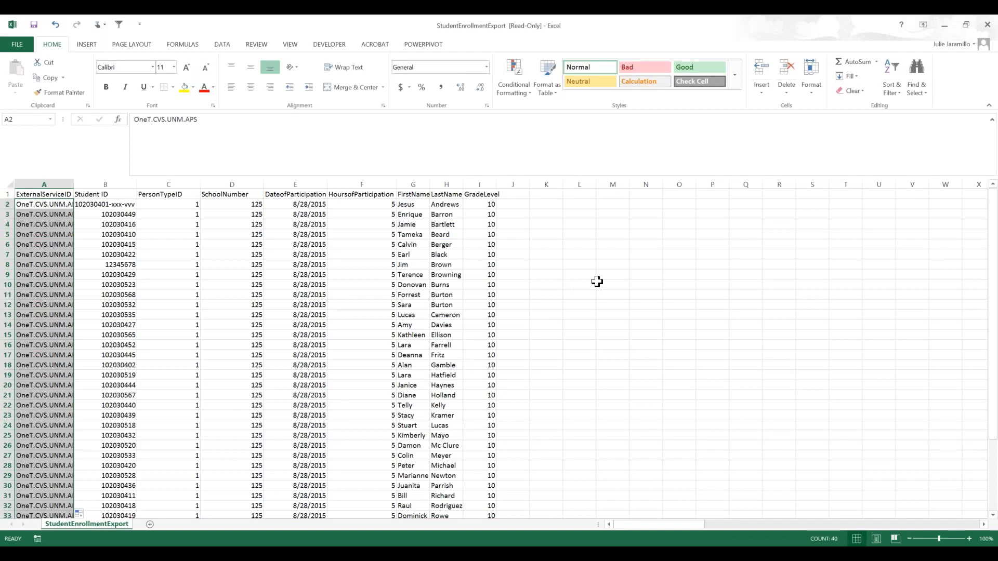
{"action": "left_click", "coordinate": [597, 282]}
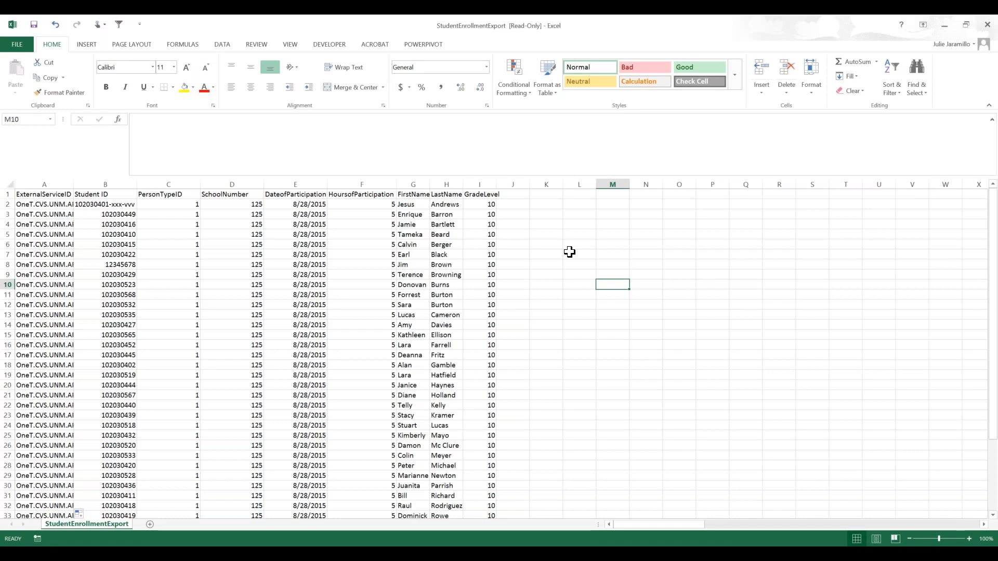
Step: Save the workbook in the Documents folder on the computer as a comma-delimited CSV named OneT.CVS.UNM.APS.imp
{"action": "left_click", "coordinate": [25, 48]}
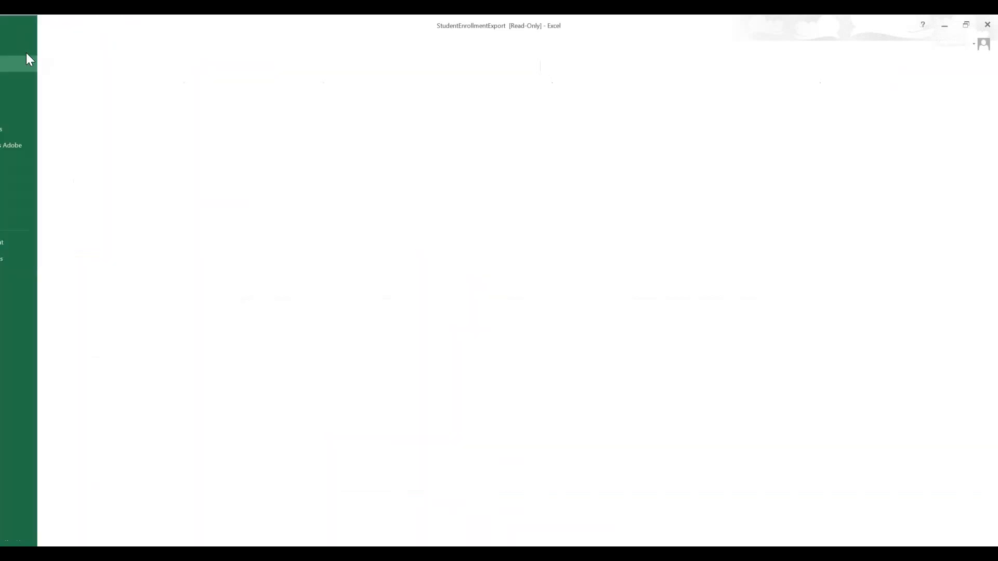
{"action": "left_click", "coordinate": [40, 128]}
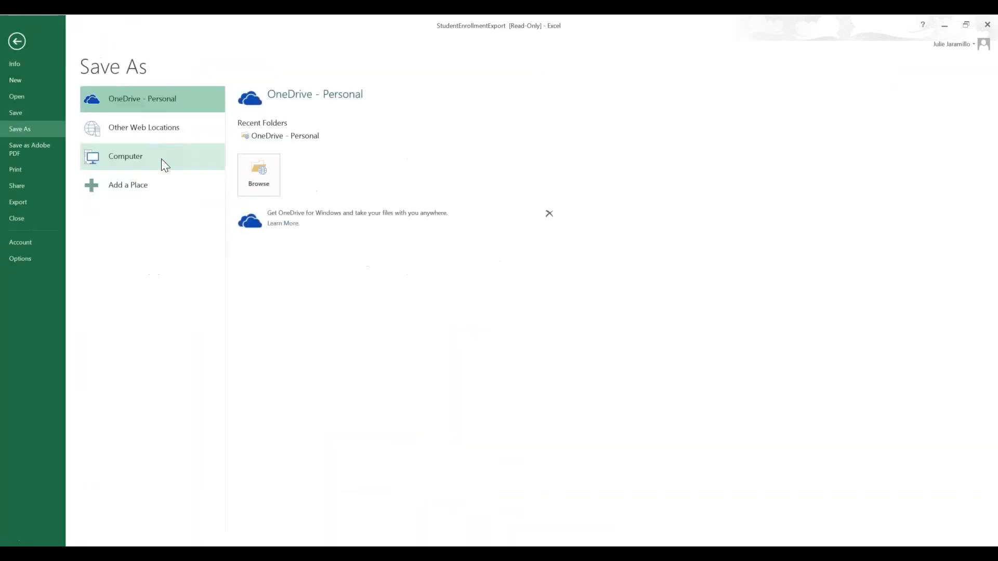
{"action": "left_click", "coordinate": [130, 156]}
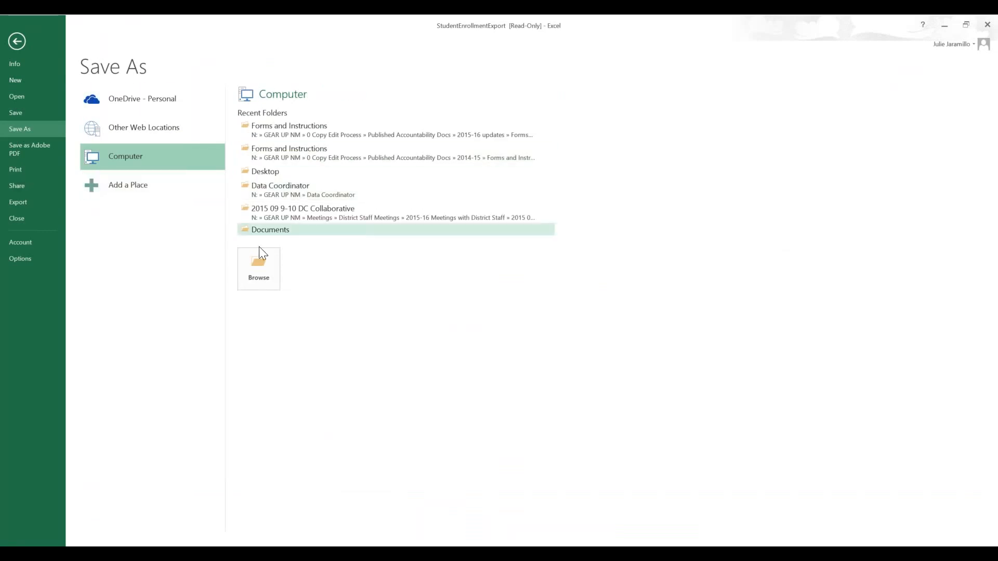
{"action": "left_click", "coordinate": [382, 232]}
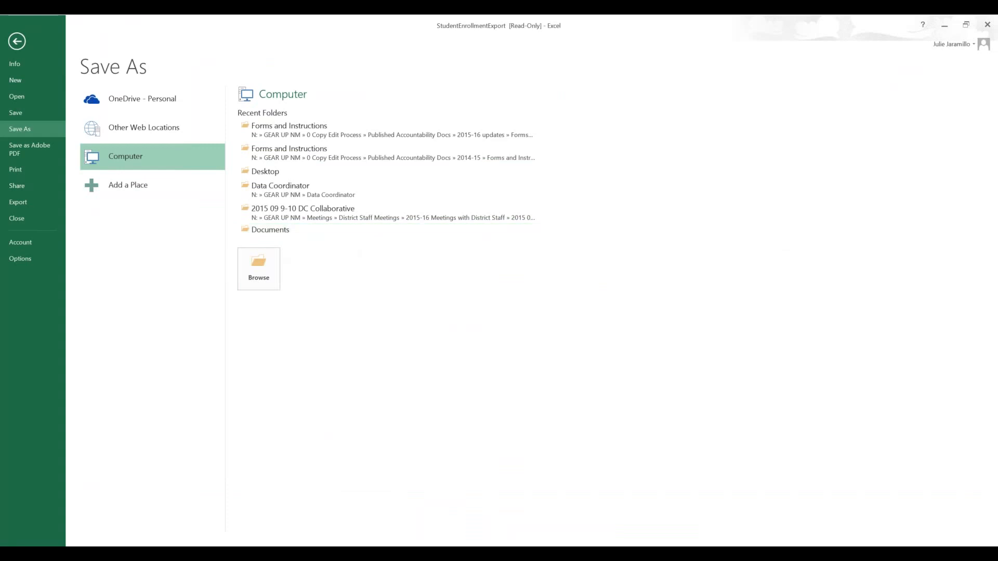
{"action": "type", "text": "O"}
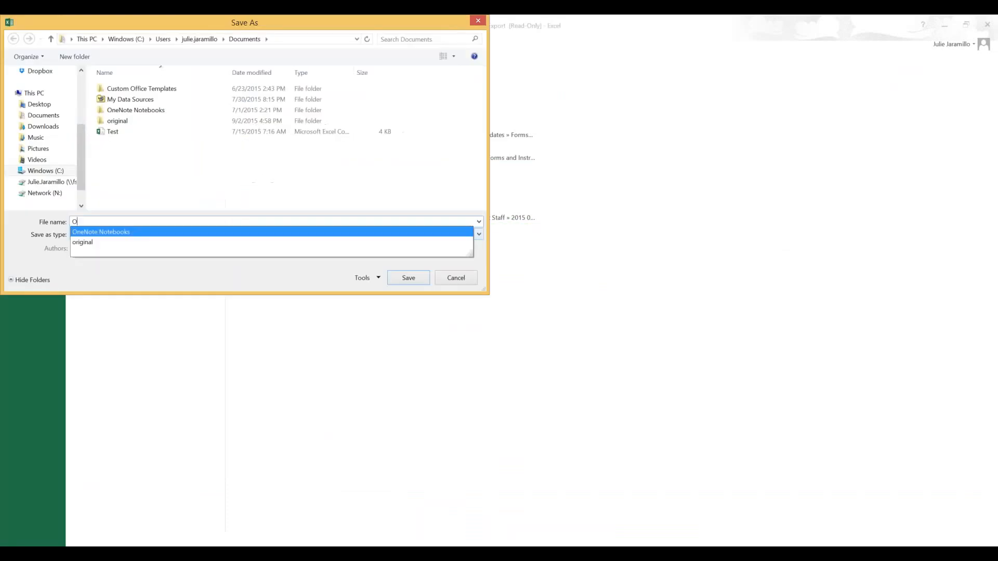
{"action": "type", "text": "neT.CVS.UNM>"}
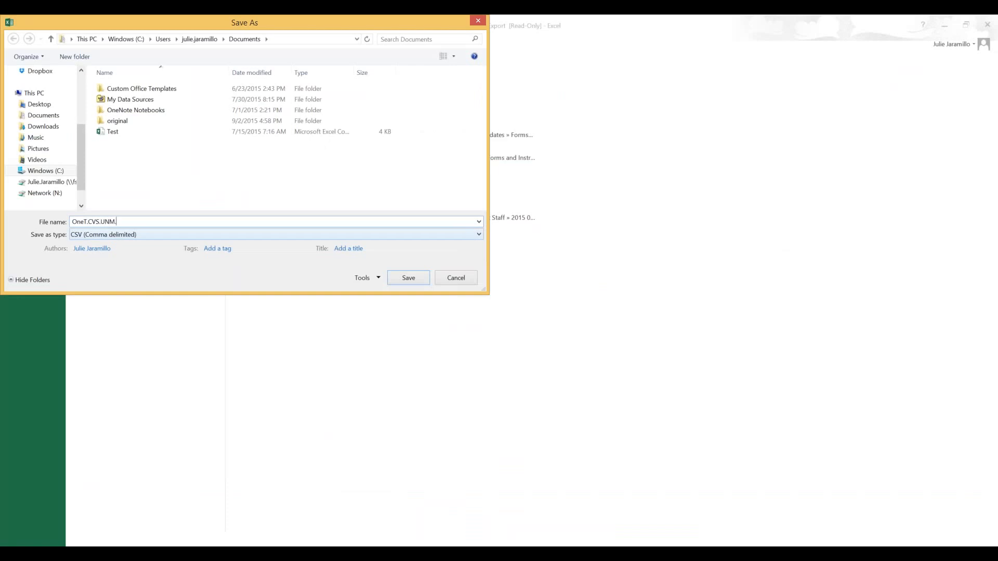
{"action": "type", "text": "APS.imp"}
{"action": "left_click", "coordinate": [408, 278]}
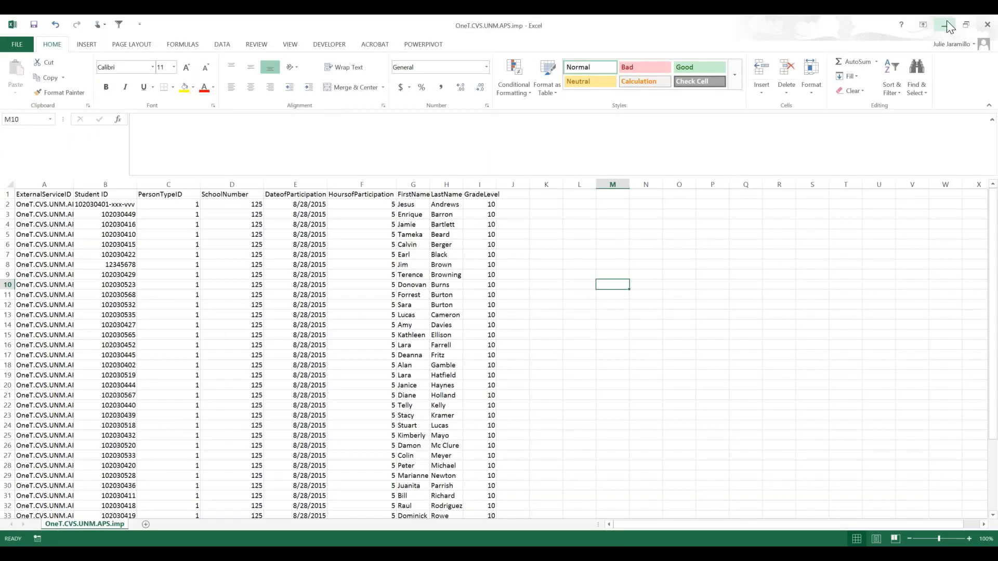
Step: Switch to the SCRIBE site in Firefox and start adding a service for Annandale High School
{"action": "left_click", "coordinate": [190, 554]}
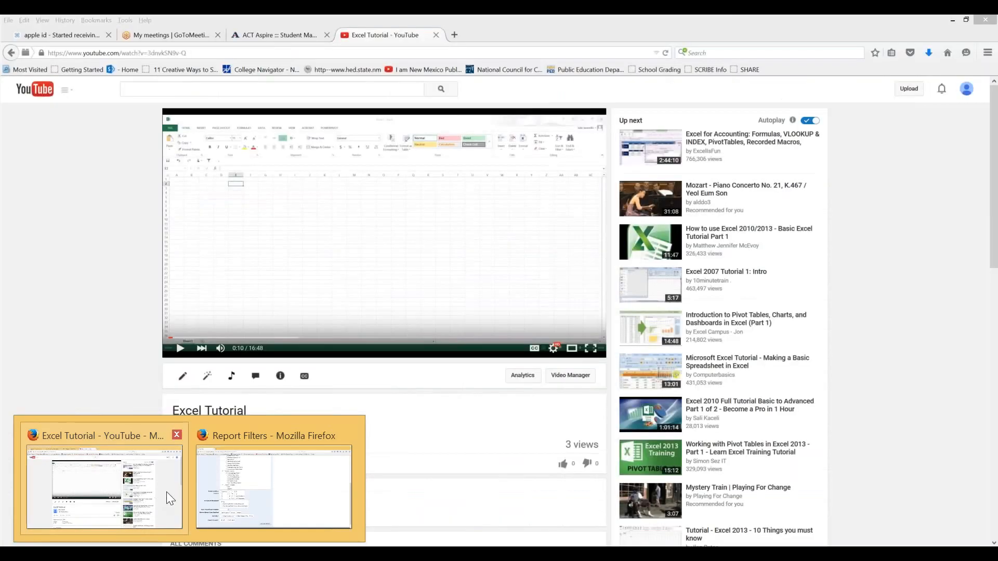
{"action": "left_click", "coordinate": [273, 486]}
{"action": "scroll", "coordinate": [450, 329], "scroll_direction": "up", "scroll_amount": 5}
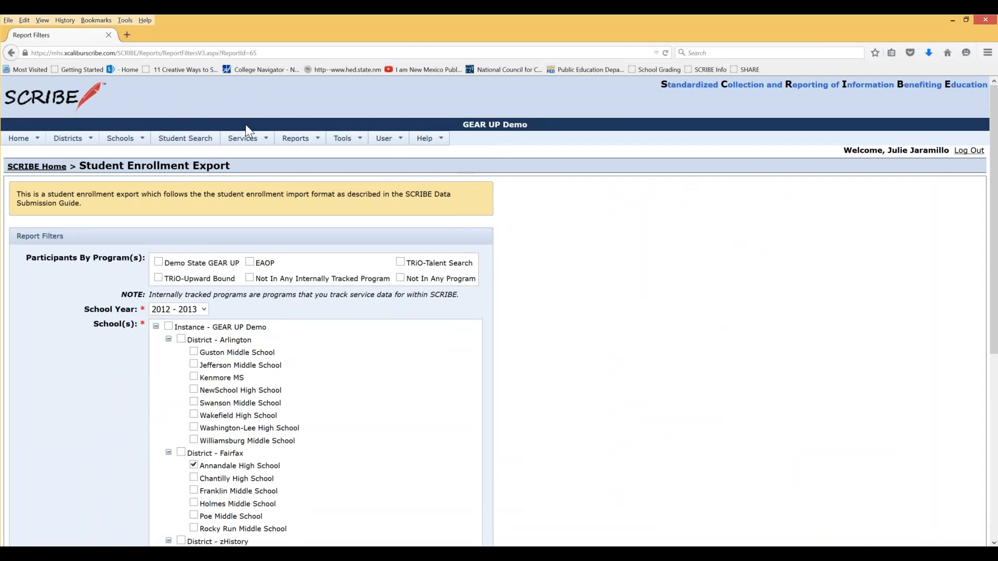
{"action": "mouse_move", "coordinate": [244, 138]}
{"action": "left_click", "coordinate": [262, 152]}
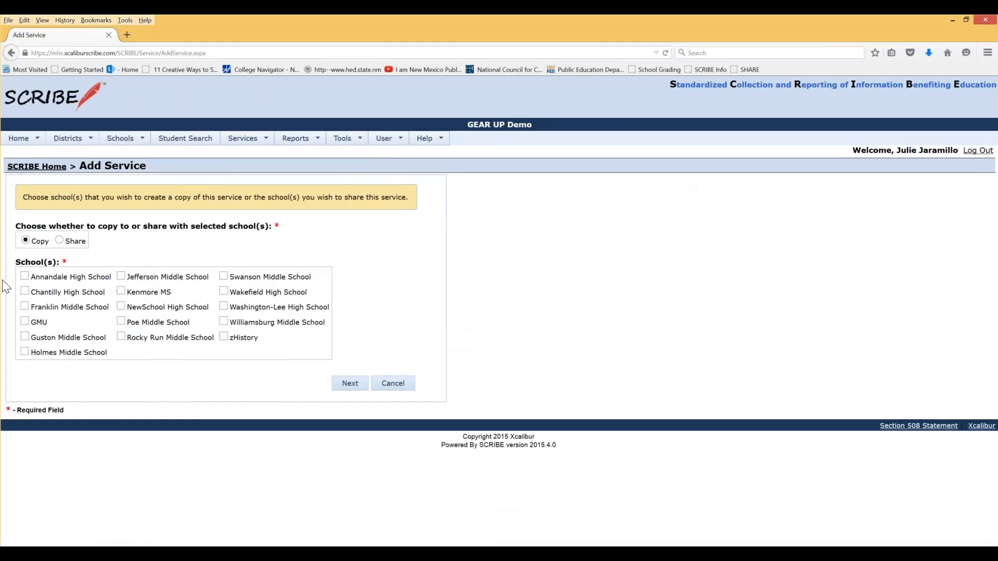
{"action": "left_click", "coordinate": [24, 276]}
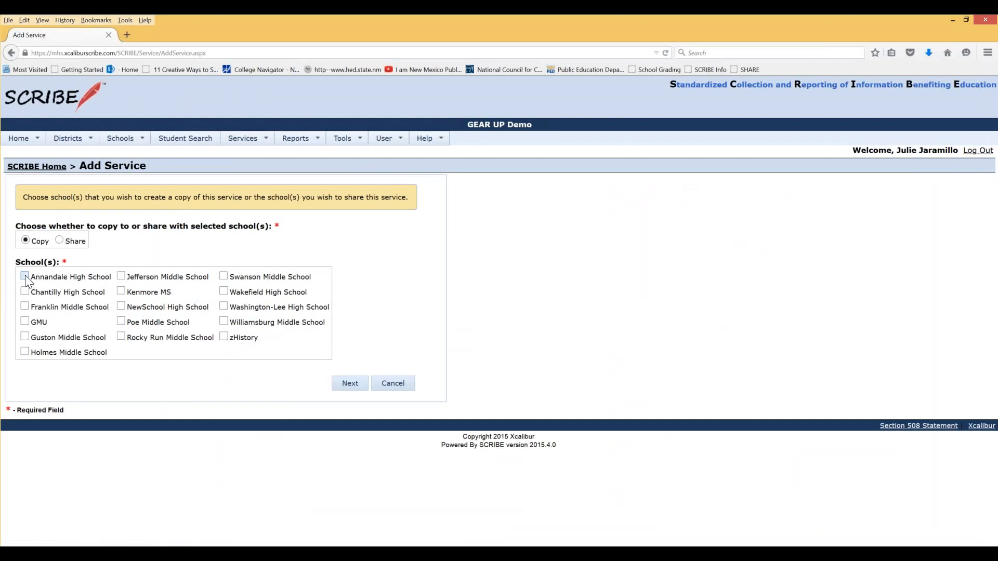
{"action": "left_click", "coordinate": [351, 384]}
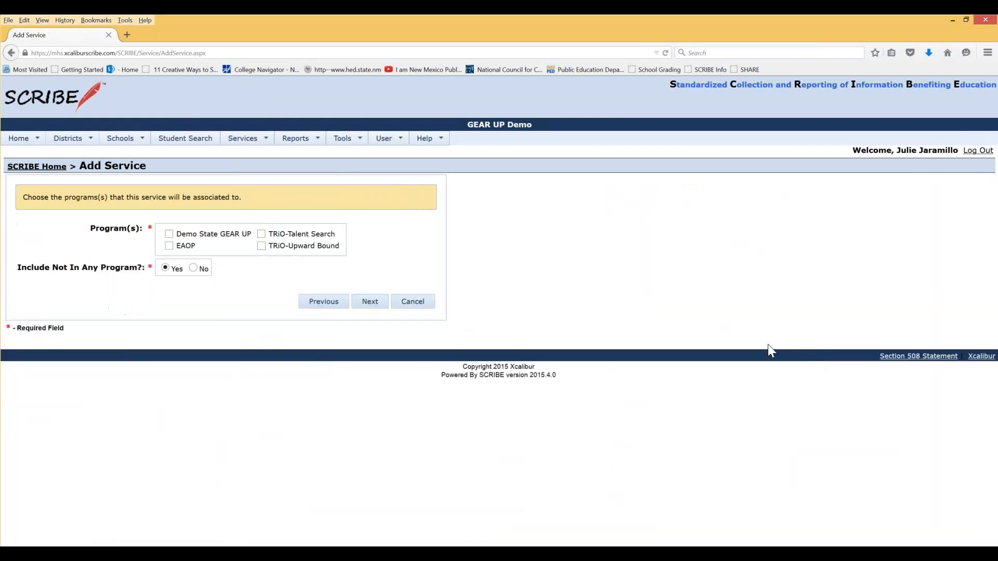
Step: Associate the service with the Demo State GEAR UP program and the Student person type, using the 2012-2013 Campus Visitation template
{"action": "left_click", "coordinate": [169, 234]}
{"action": "left_click", "coordinate": [370, 302]}
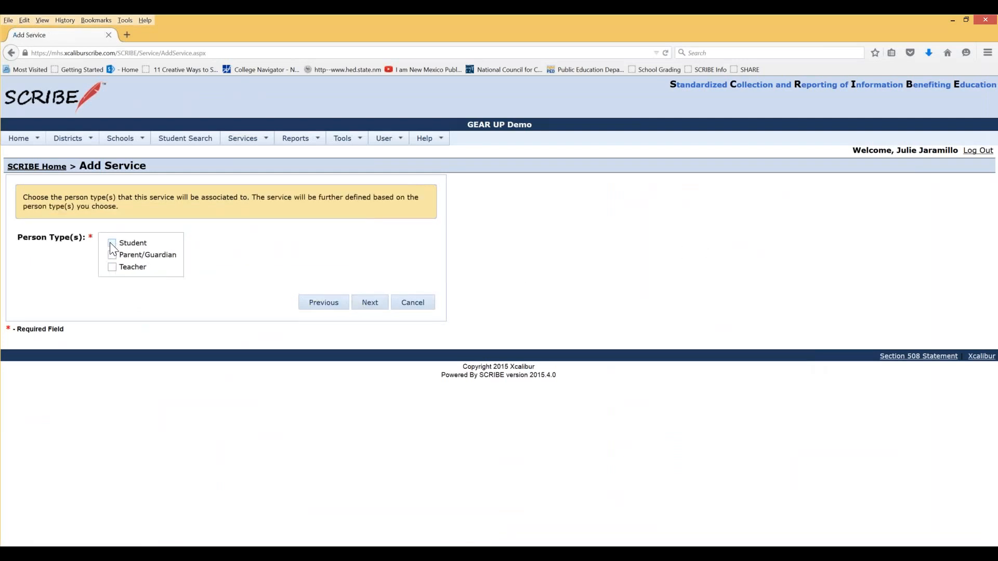
{"action": "left_click", "coordinate": [112, 243]}
{"action": "left_click", "coordinate": [385, 307]}
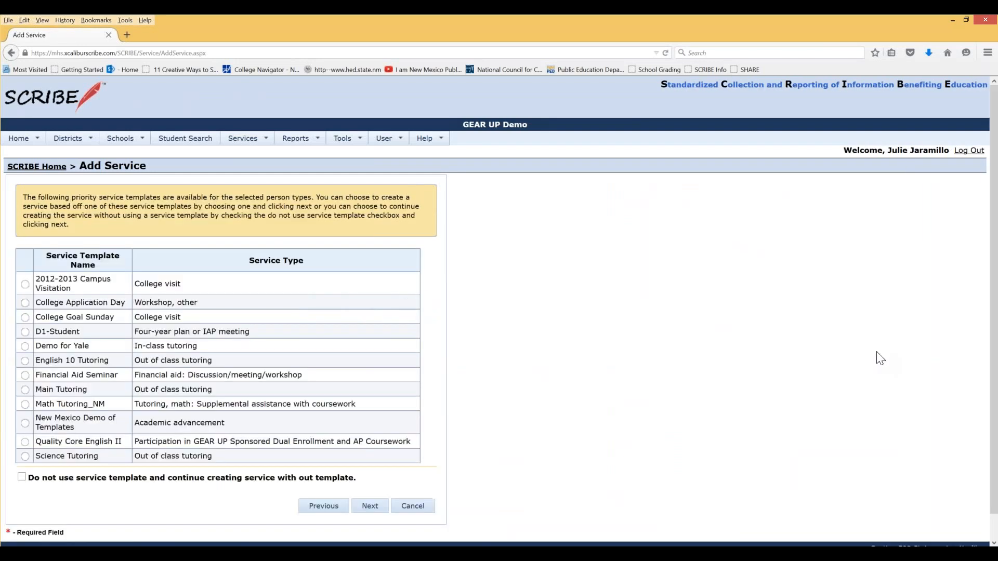
{"action": "left_click", "coordinate": [25, 284]}
{"action": "left_click", "coordinate": [369, 506]}
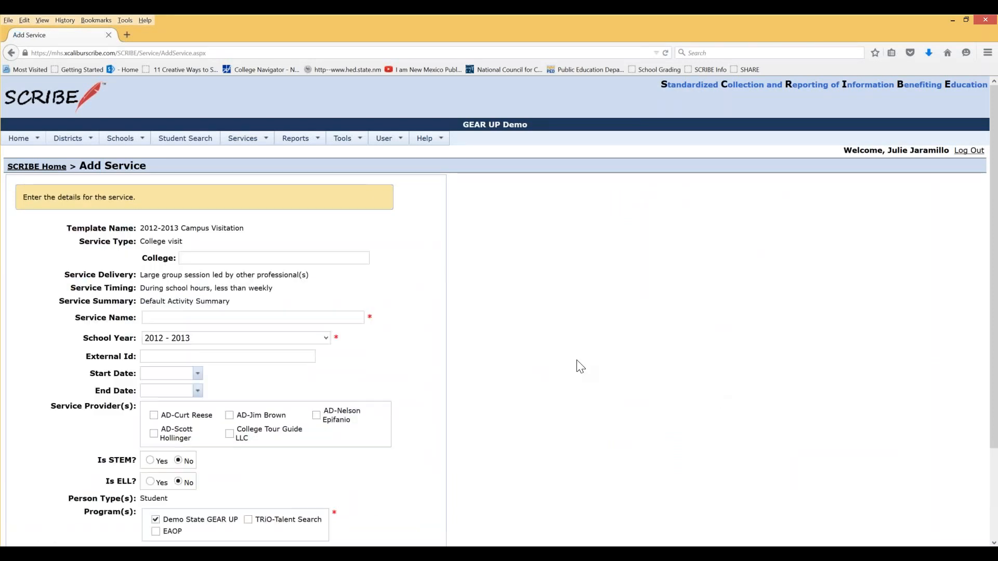
Step: Enter IPEDS as the service's college and OneT.CVS.UNM.APS as the service name
{"action": "left_click", "coordinate": [222, 259]}
{"action": "type", "text": "I"}
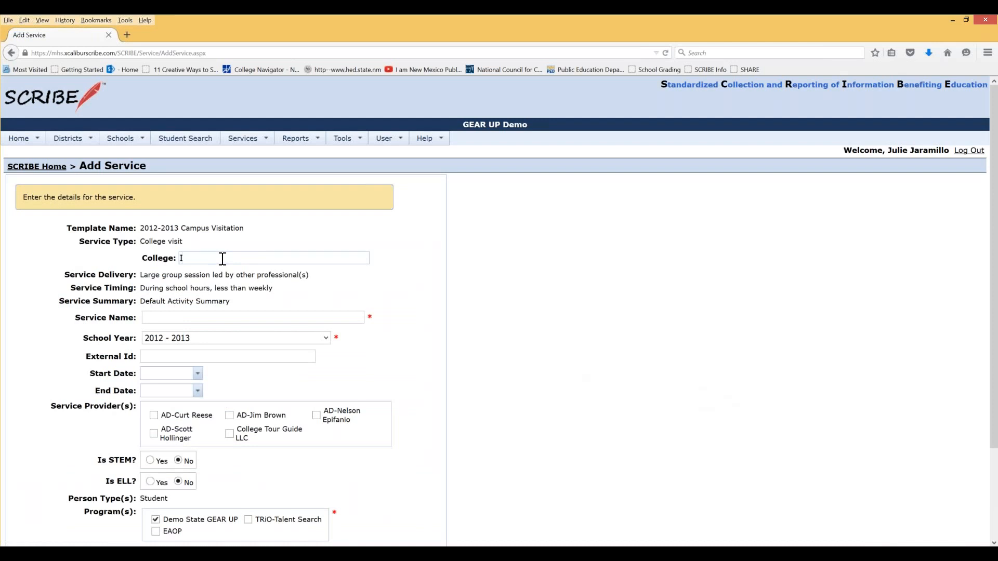
{"action": "type", "text": "PEDS"}
{"action": "left_click", "coordinate": [161, 315]}
{"action": "type", "text": "ON"}
{"action": "key", "text": "BackSpace"}
{"action": "type", "text": "ne CVS.UNM.APS"}
Step: Set both the start date and end date of the service to 8/28/2015
{"action": "left_click", "coordinate": [197, 373]}
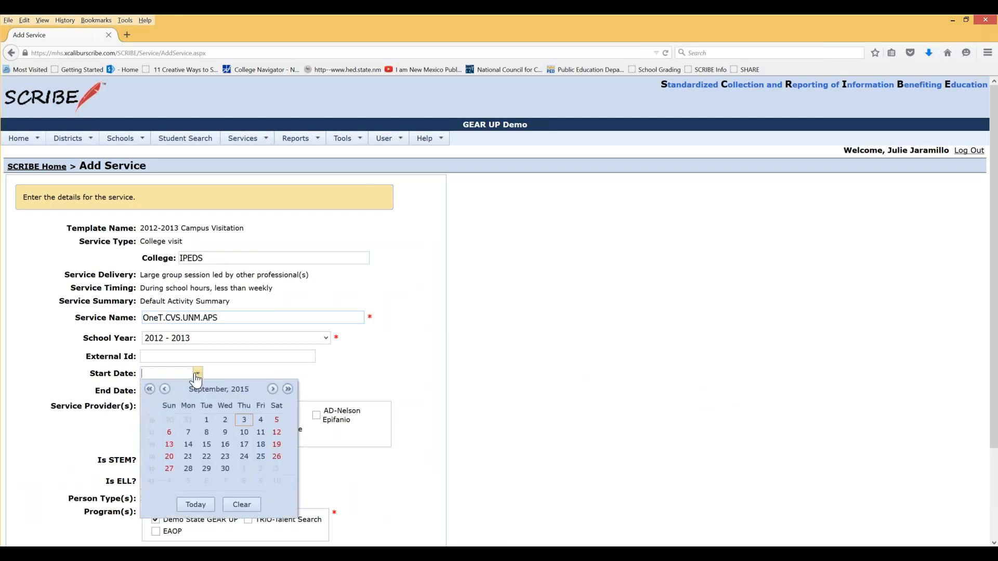
{"action": "left_click", "coordinate": [165, 389]}
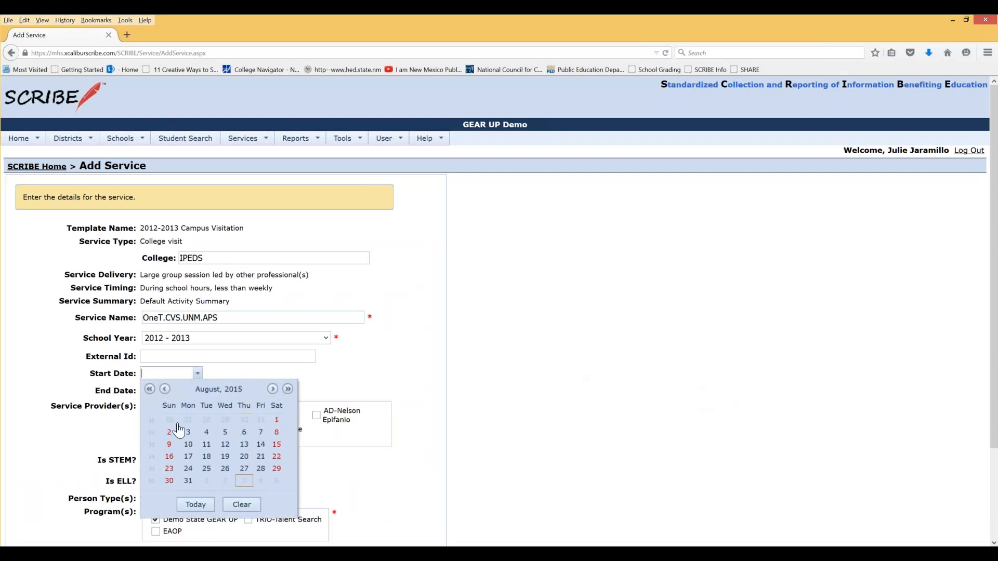
{"action": "left_click", "coordinate": [261, 469]}
{"action": "left_click", "coordinate": [198, 390]}
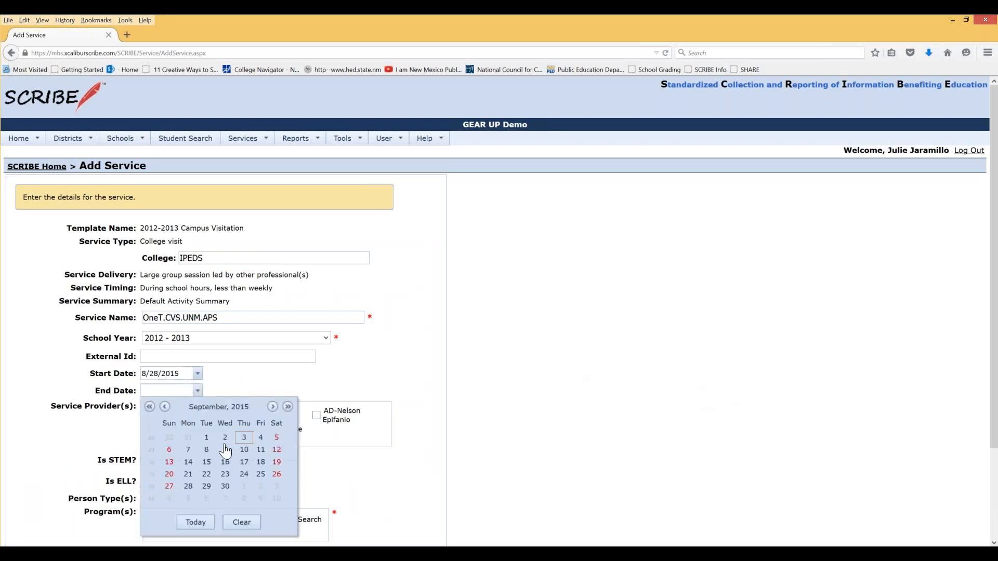
{"action": "left_click", "coordinate": [164, 407]}
{"action": "left_click", "coordinate": [261, 486]}
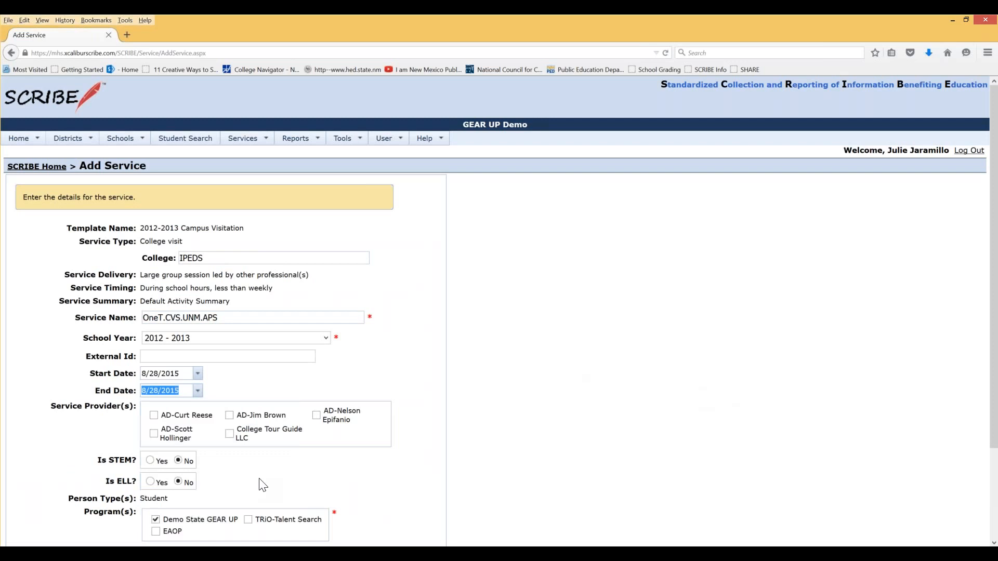
Step: Enter OneT.CVS.UNM.APS as the service's External Id and save the service
{"action": "left_click", "coordinate": [215, 357]}
{"action": "type", "text": "OneT.CVS.UNM>"}
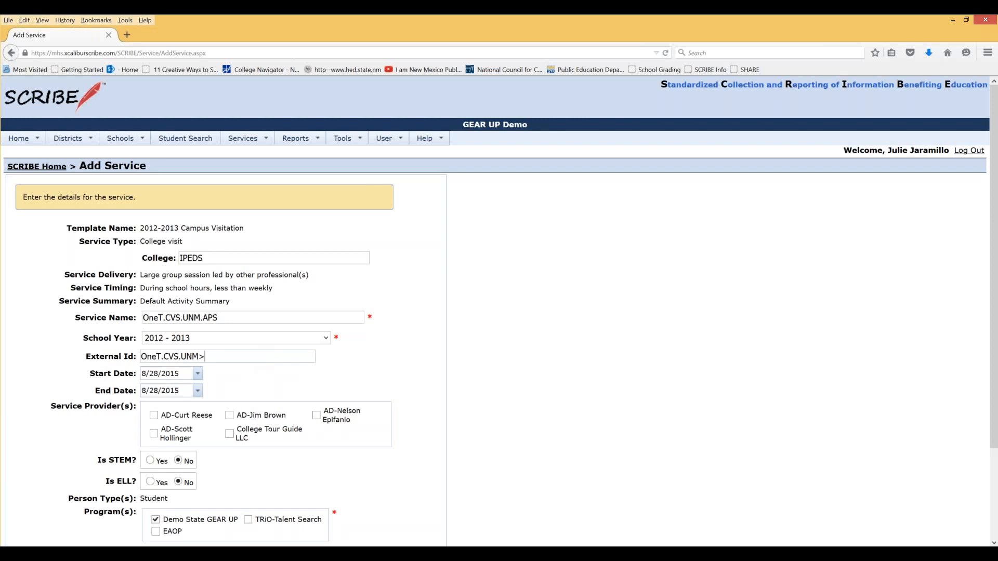
{"action": "key", "text": "BackSpace"}
{"action": "type", "text": ".APS"}
{"action": "scroll", "coordinate": [357, 376], "scroll_direction": "down", "scroll_amount": 1}
{"action": "scroll", "coordinate": [340, 388], "scroll_direction": "down", "scroll_amount": 2}
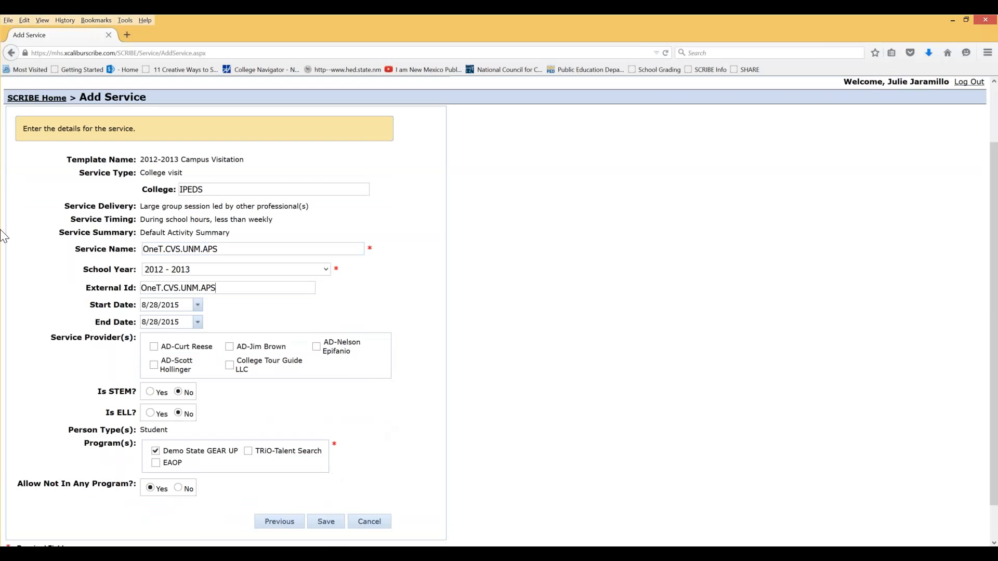
{"action": "left_click", "coordinate": [340, 526]}
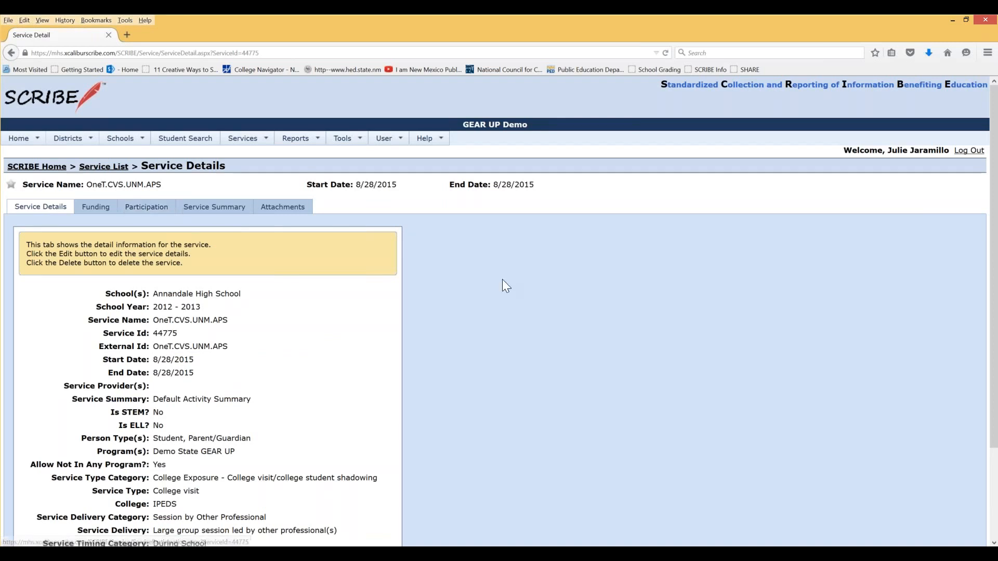
{"action": "left_click_drag", "start_coordinate": [507, 318], "coordinate": [518, 339]}
{"action": "left_click", "coordinate": [476, 346]}
{"action": "scroll", "coordinate": [476, 346], "scroll_direction": "down", "scroll_amount": 2}
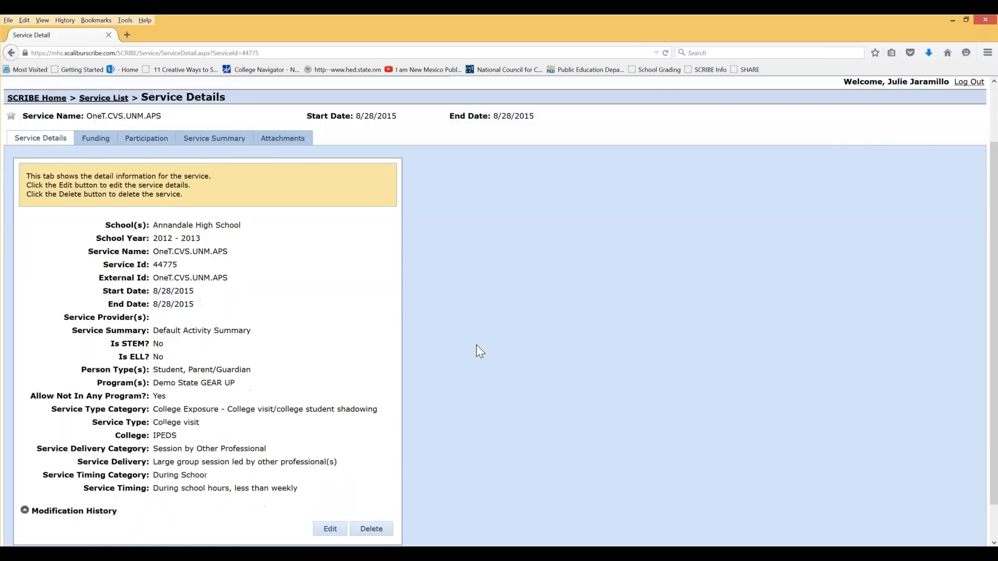
{"action": "scroll", "coordinate": [441, 326], "scroll_direction": "up", "scroll_amount": 1}
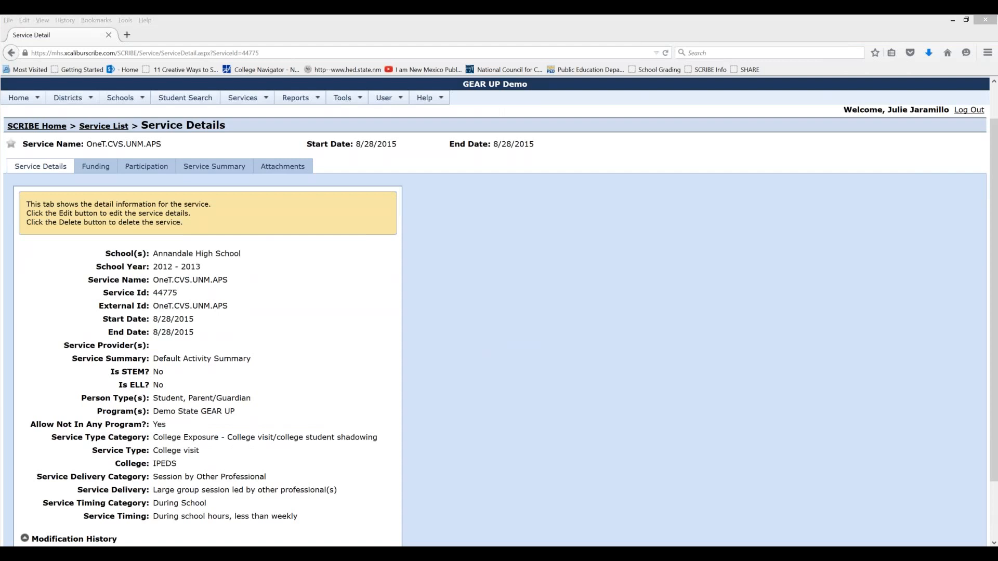
Step: Switch to Excel and examine the student participation log in OneT.CVS.UNM.FSD.SARs beside the import list, then return to the import workbook
{"action": "left_click", "coordinate": [953, 21]}
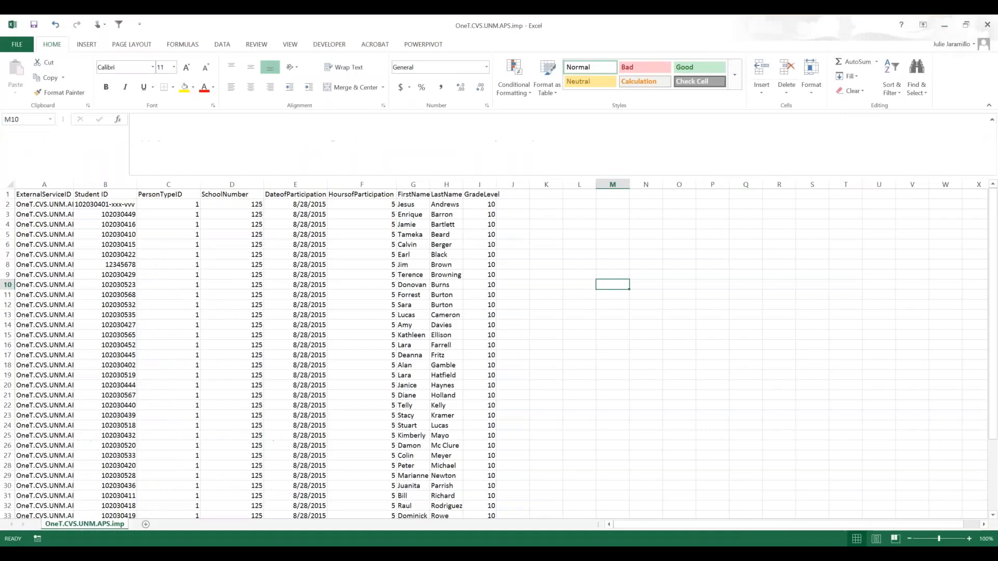
{"action": "left_click", "coordinate": [496, 465]}
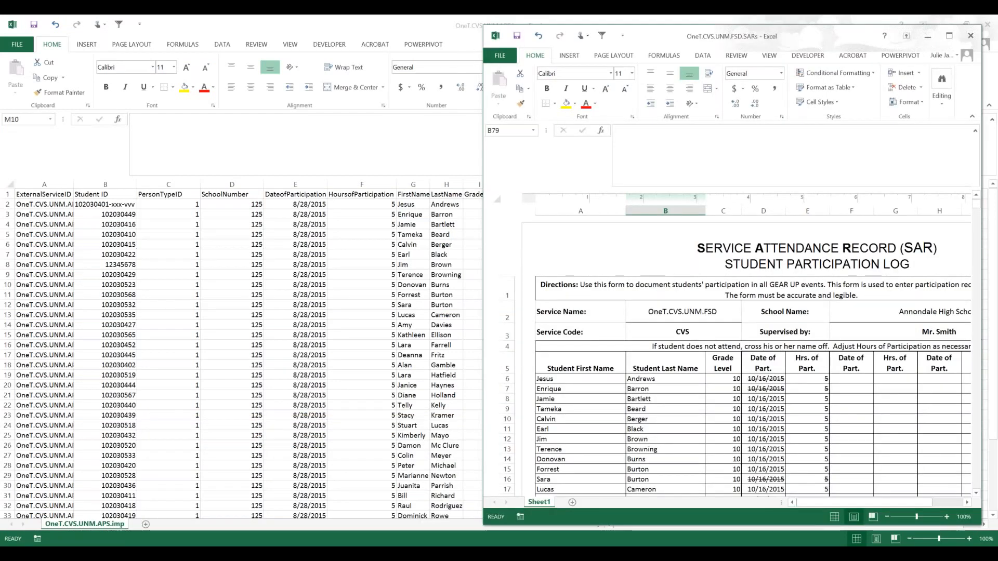
{"action": "left_click_drag", "start_coordinate": [484, 338], "coordinate": [361, 342]}
{"action": "scroll", "coordinate": [694, 377], "scroll_direction": "down", "scroll_amount": 1}
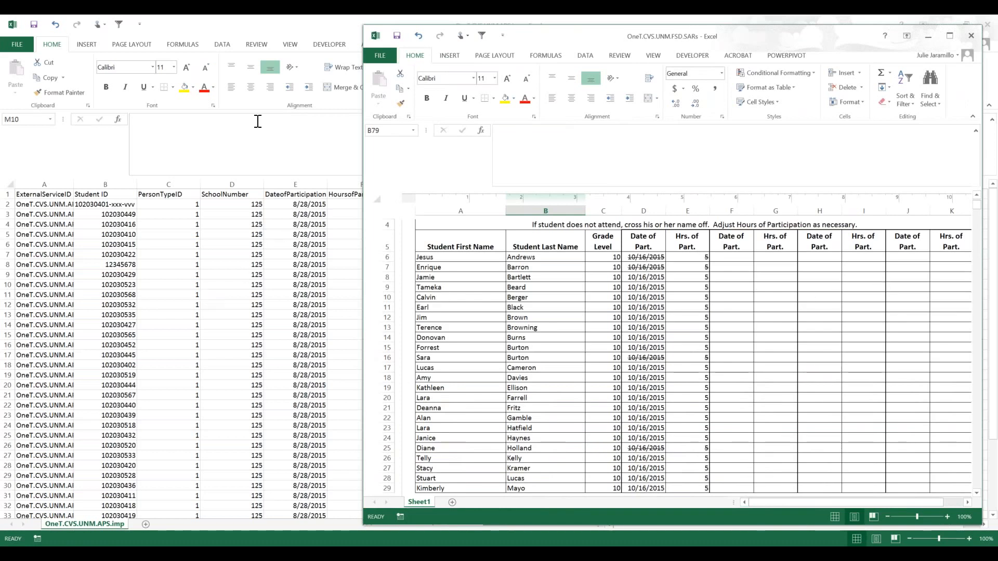
{"action": "left_click", "coordinate": [273, 284]}
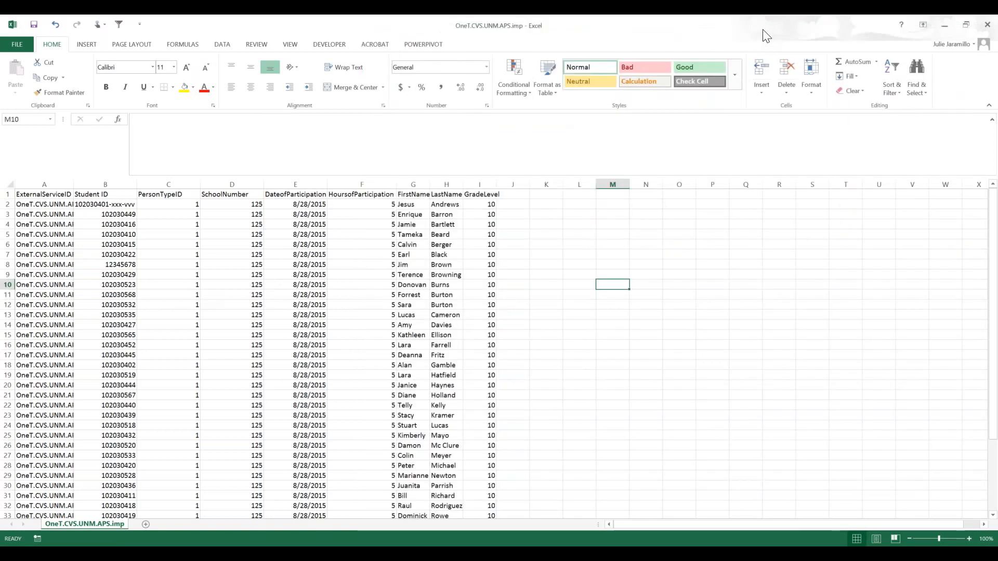
Step: Restore the import workbook to a smaller window and arrange it side by side with the student participation log
{"action": "left_click", "coordinate": [965, 25]}
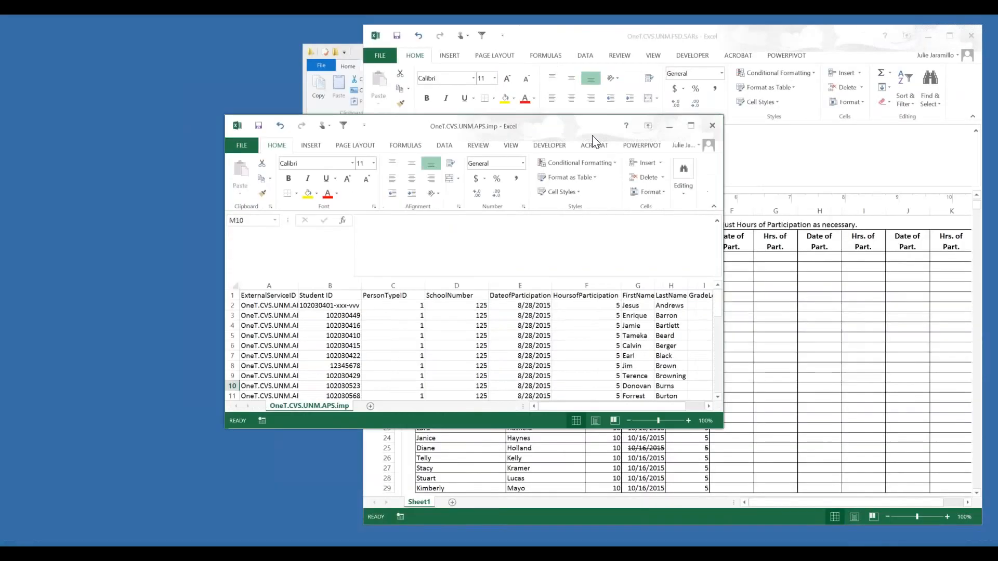
{"action": "left_click_drag", "start_coordinate": [538, 132], "coordinate": [303, 42]}
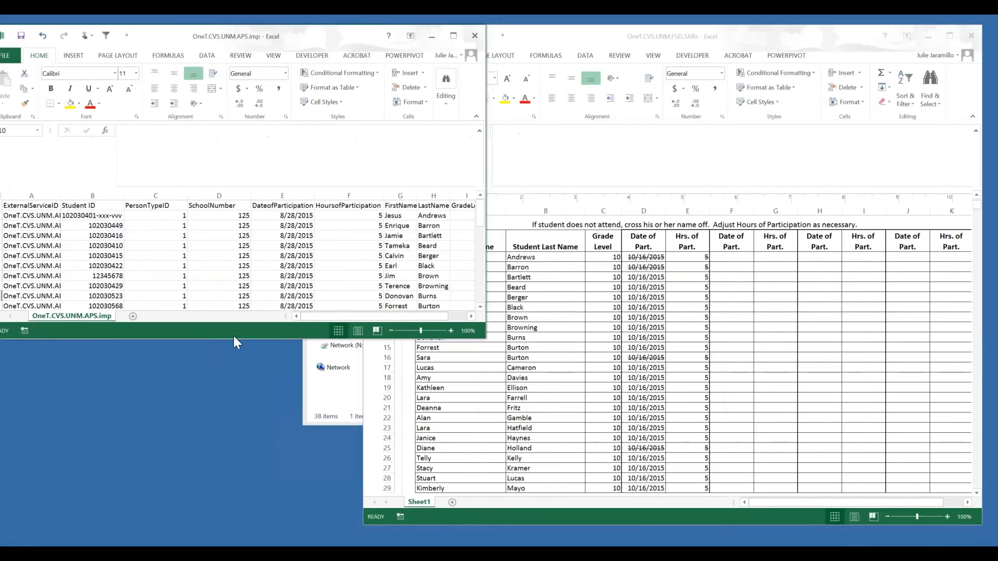
{"action": "left_click_drag", "start_coordinate": [233, 342], "coordinate": [225, 530]}
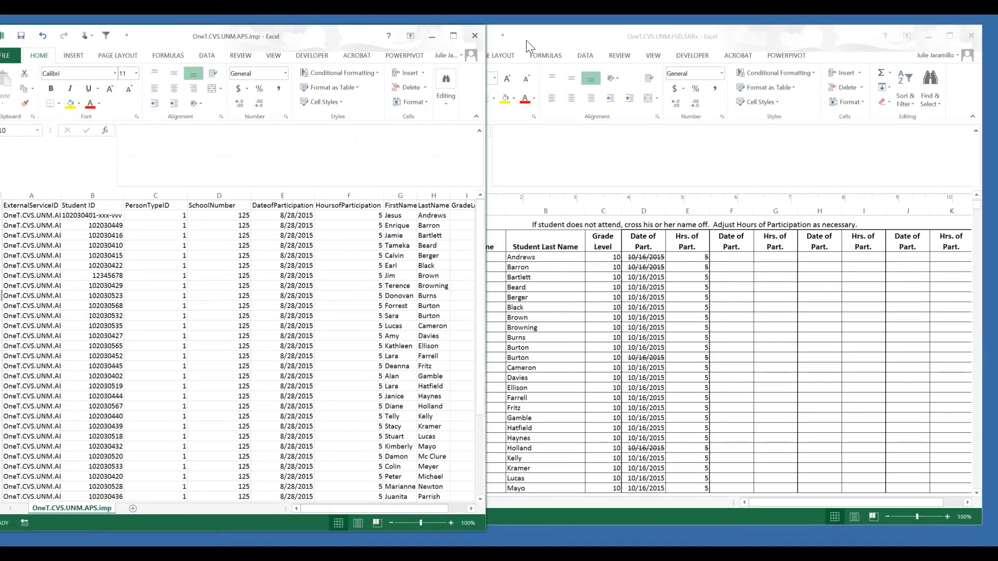
{"action": "left_click_drag", "start_coordinate": [551, 36], "coordinate": [678, 34]}
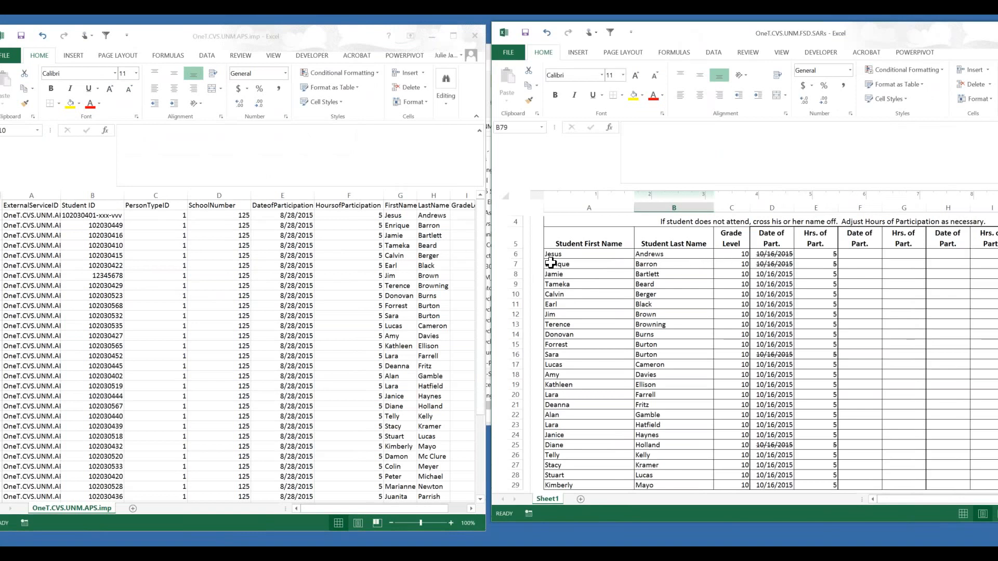
Step: Delete rows 2 and 3 from the import list, matching the two crossed-off students in log rows 6 and 7
{"action": "left_click", "coordinate": [515, 254]}
{"action": "left_click_drag", "start_coordinate": [515, 254], "coordinate": [516, 264]}
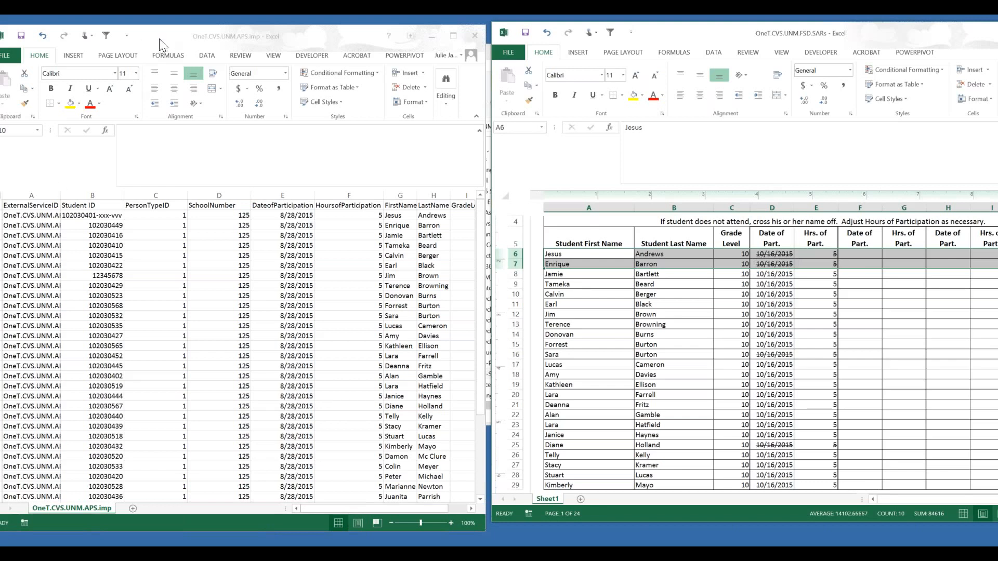
{"action": "left_click_drag", "start_coordinate": [159, 42], "coordinate": [177, 39]}
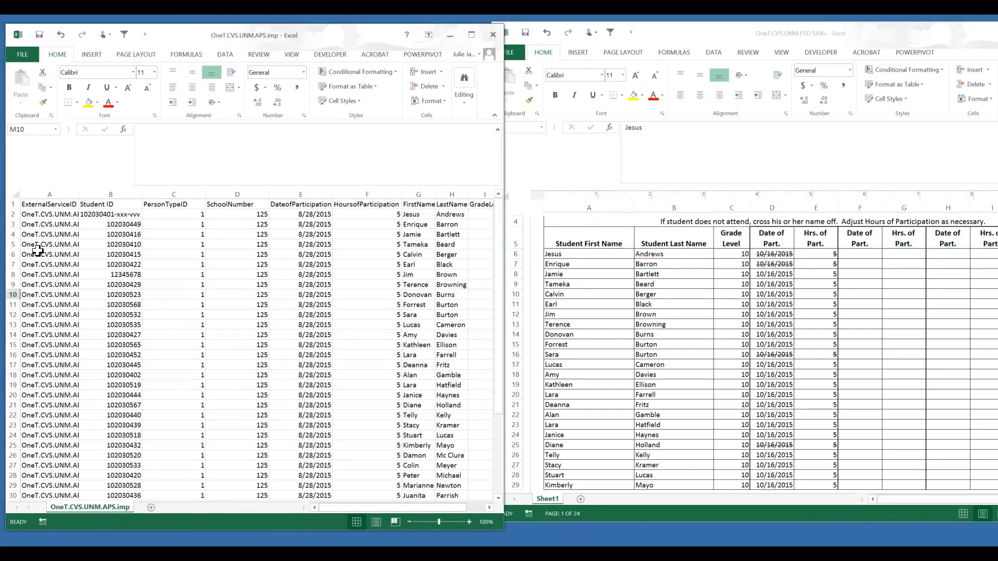
{"action": "left_click", "coordinate": [12, 214]}
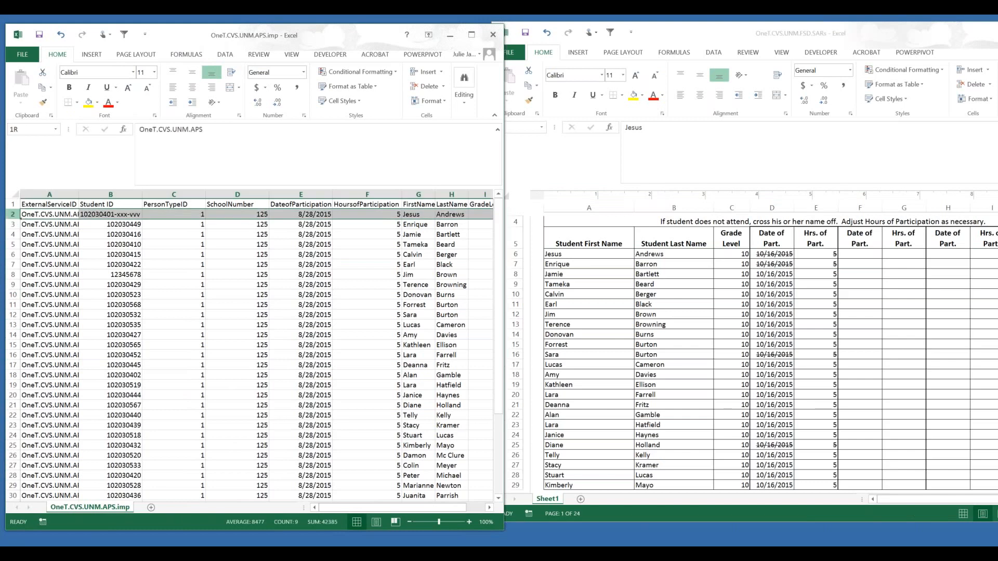
{"action": "left_click_drag", "start_coordinate": [10, 219], "coordinate": [11, 224]}
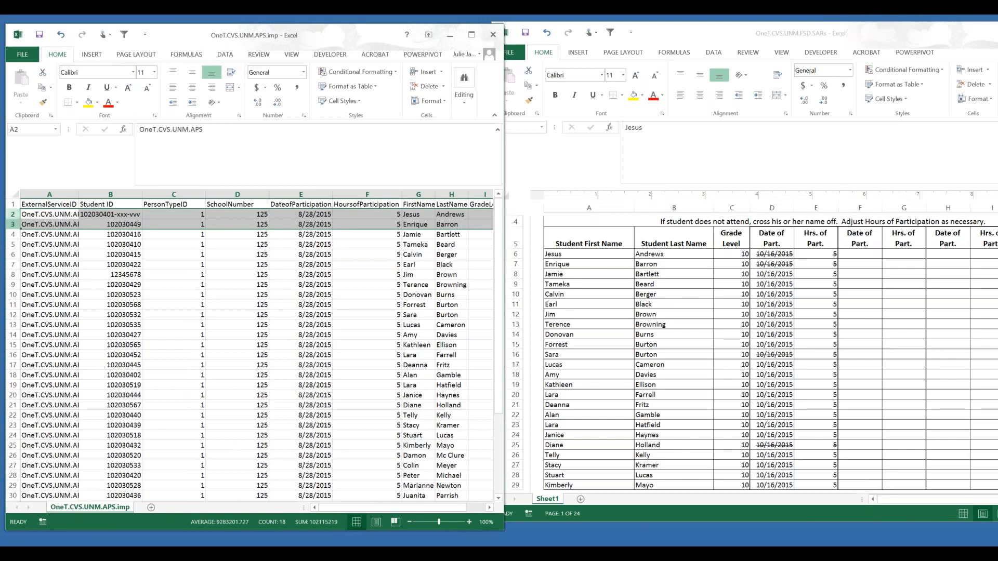
{"action": "right_click", "coordinate": [14, 225]}
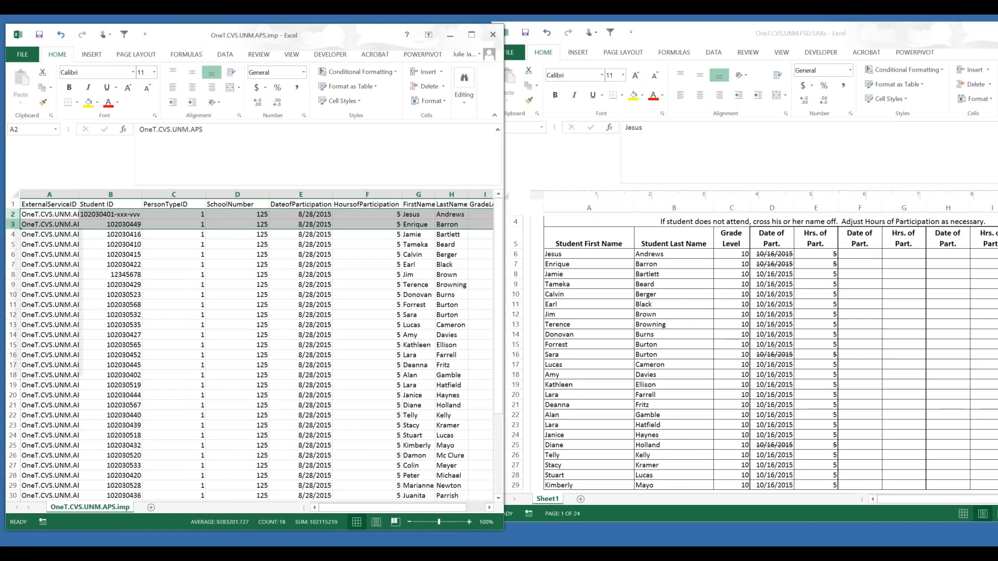
{"action": "left_click", "coordinate": [39, 309]}
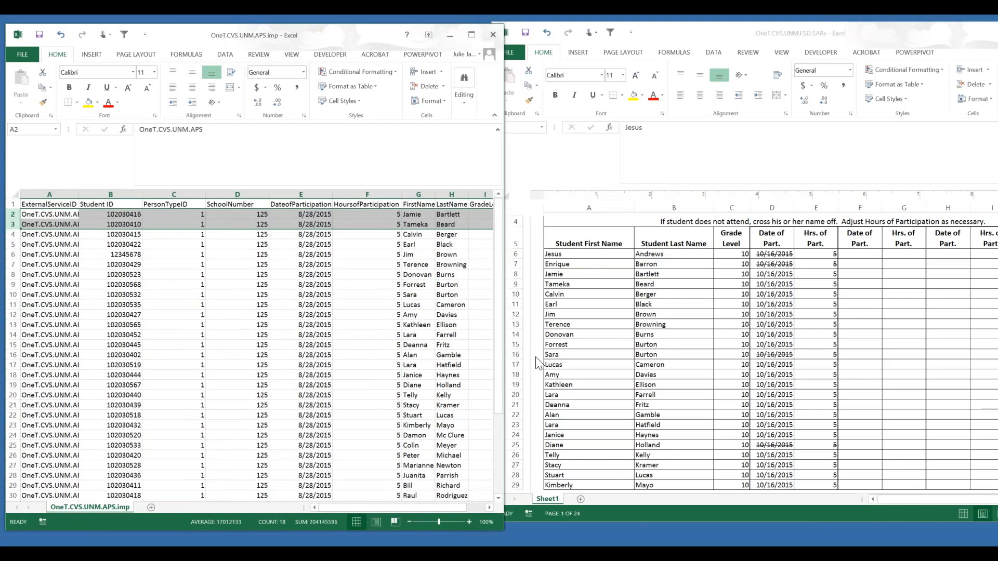
Step: Delete row 10 from the import list, matching the crossed-off student in row 16 of the participation log
{"action": "left_click", "coordinate": [515, 354]}
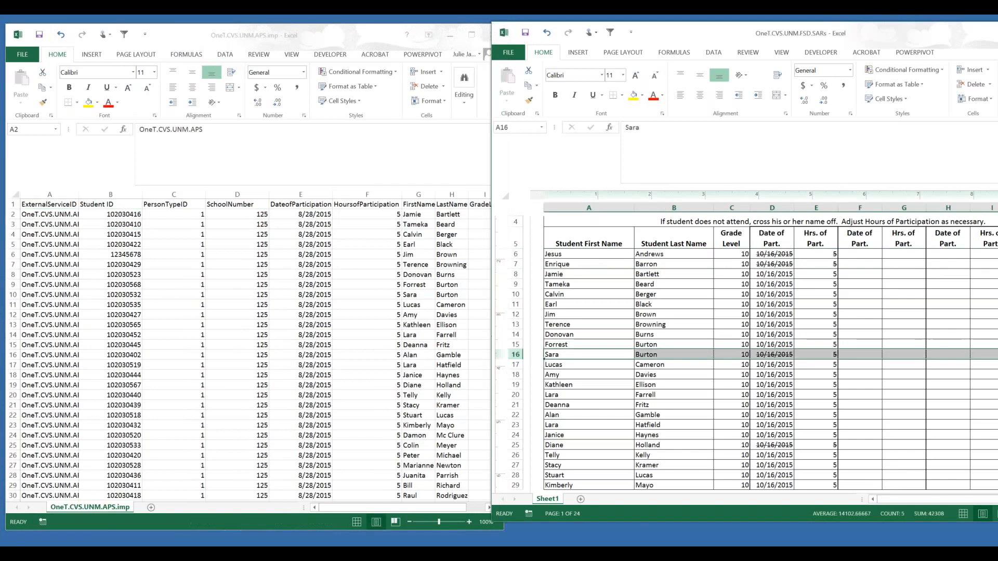
{"action": "left_click", "coordinate": [12, 294]}
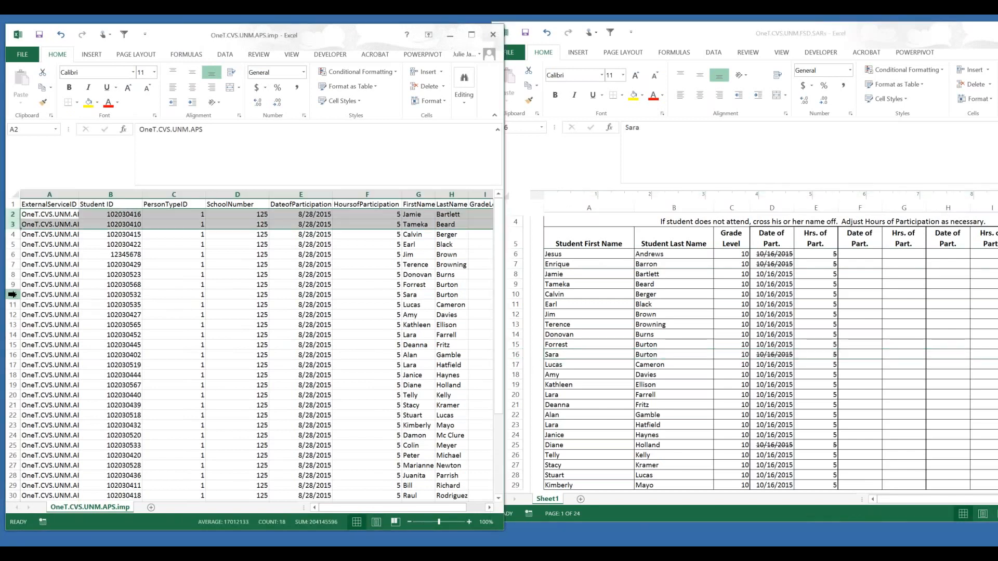
{"action": "right_click", "coordinate": [12, 294]}
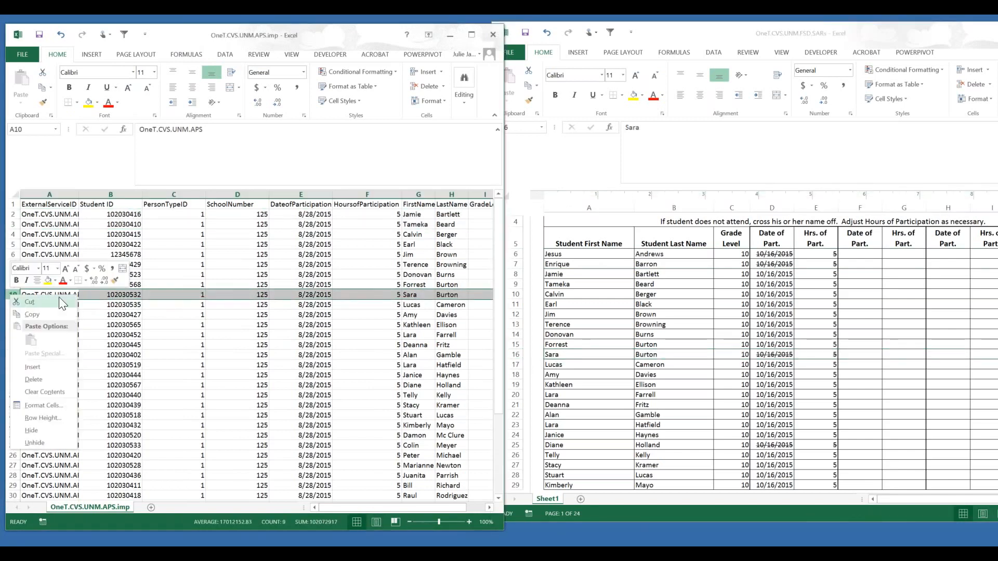
{"action": "left_click", "coordinate": [52, 383]}
Step: Delete row 18 from the import list, matching the crossed-off student in row 25 of the participation log
{"action": "left_click", "coordinate": [750, 351]}
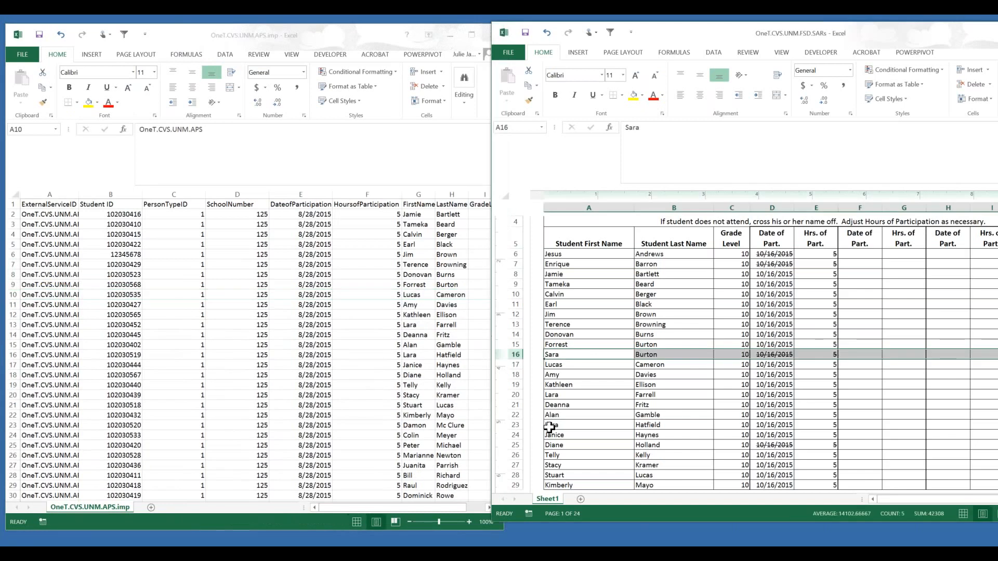
{"action": "left_click", "coordinate": [512, 445]}
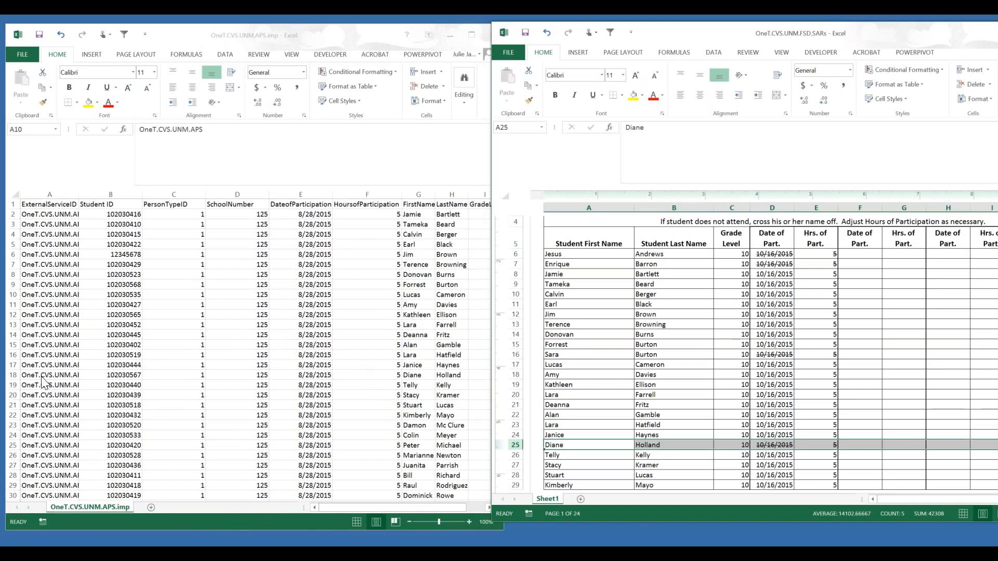
{"action": "left_click", "coordinate": [11, 366]}
{"action": "right_click", "coordinate": [12, 375]}
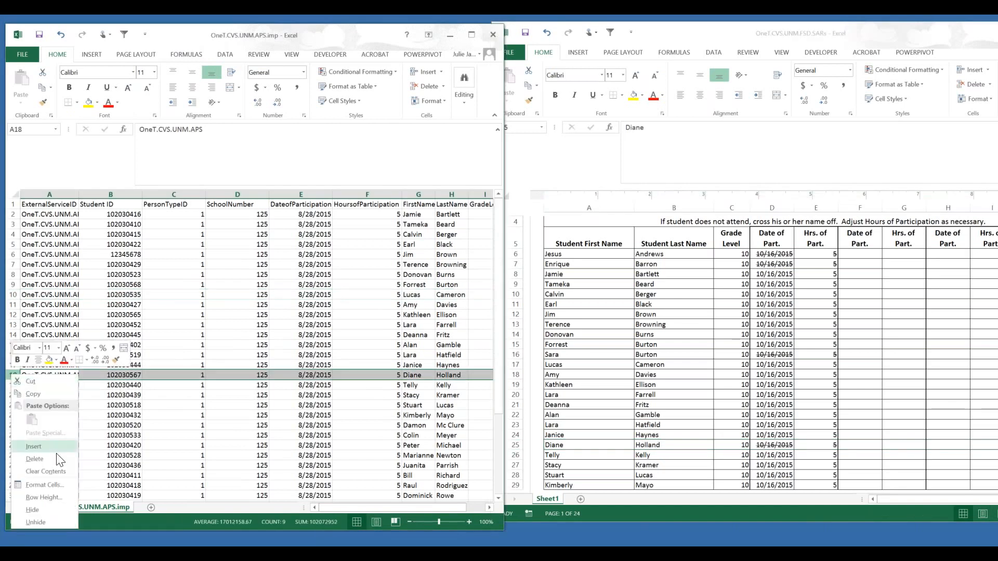
{"action": "left_click", "coordinate": [31, 456]}
Step: Delete rows 28 to 30 from the import list, matching the three crossed-off students in log rows 36 to 38
{"action": "key", "text": "alt+Tab"}
{"action": "scroll", "coordinate": [699, 415], "scroll_direction": "down", "scroll_amount": 5}
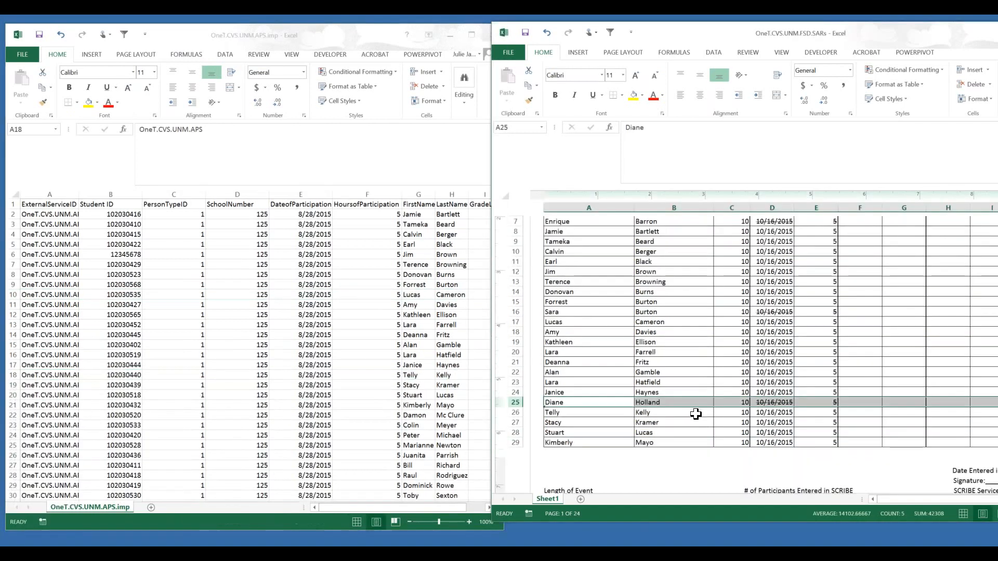
{"action": "scroll", "coordinate": [688, 390], "scroll_direction": "down", "scroll_amount": 5}
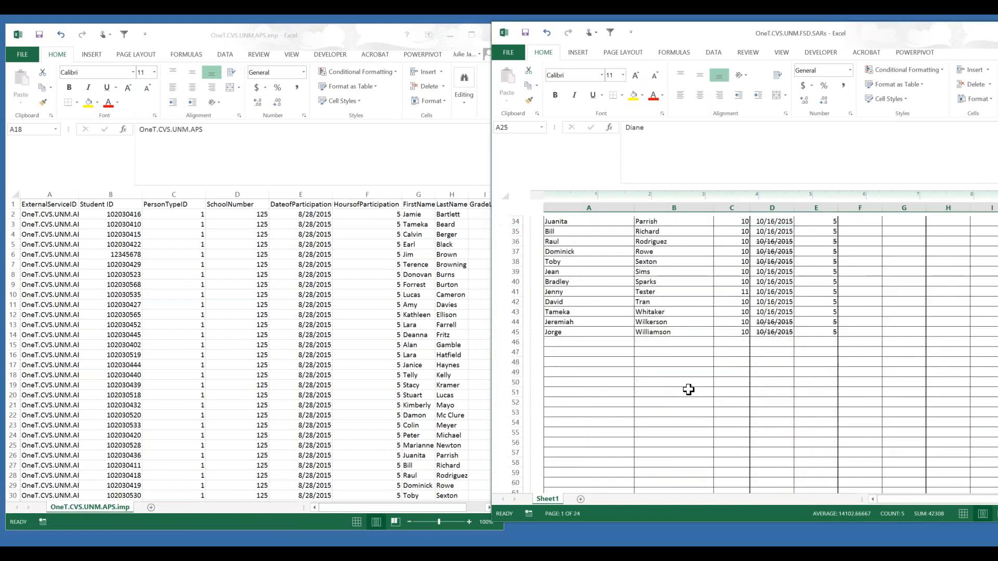
{"action": "scroll", "coordinate": [689, 389], "scroll_direction": "up", "scroll_amount": 2}
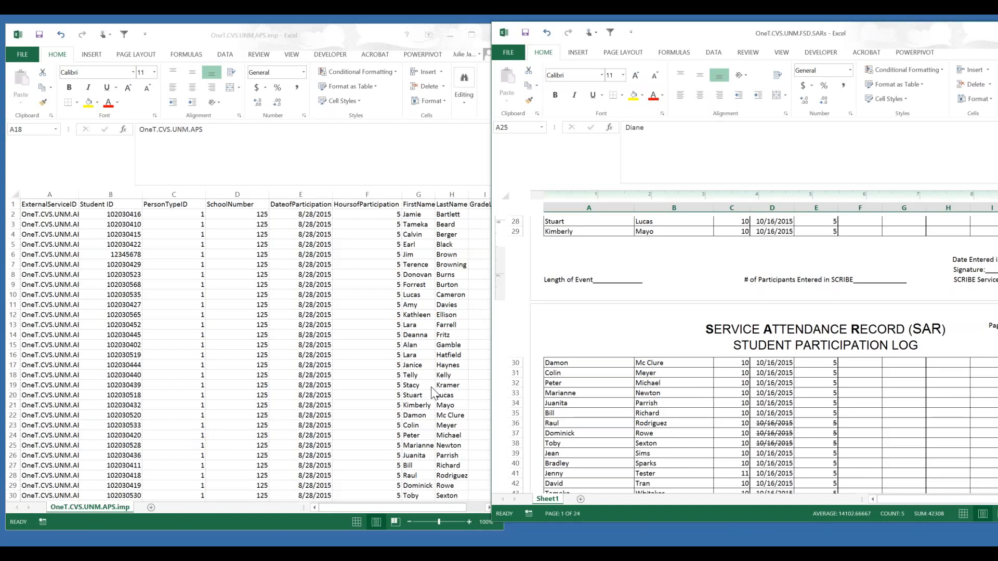
{"action": "left_click", "coordinate": [417, 435]}
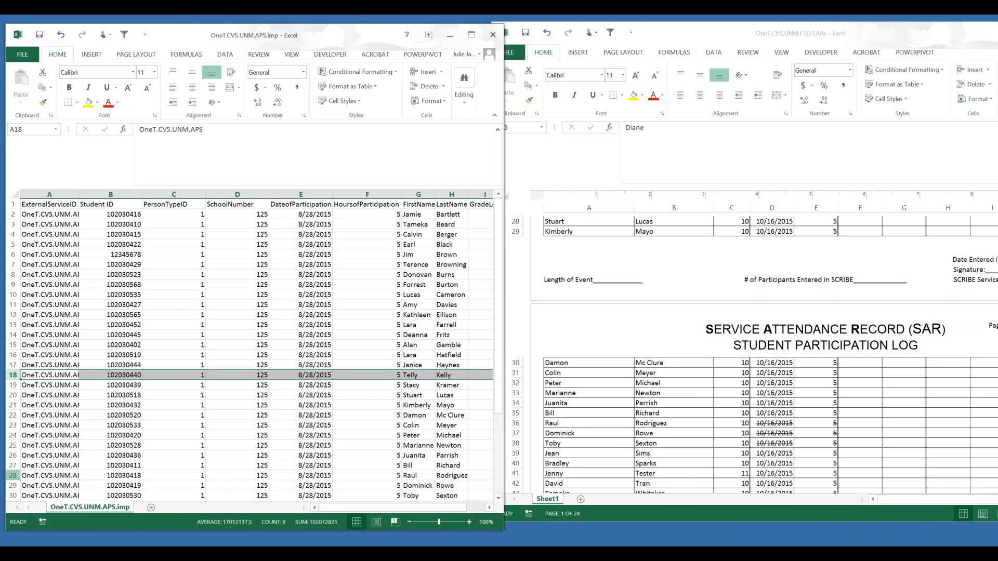
{"action": "left_click_drag", "start_coordinate": [10, 475], "coordinate": [9, 495]}
{"action": "right_click", "coordinate": [9, 496]}
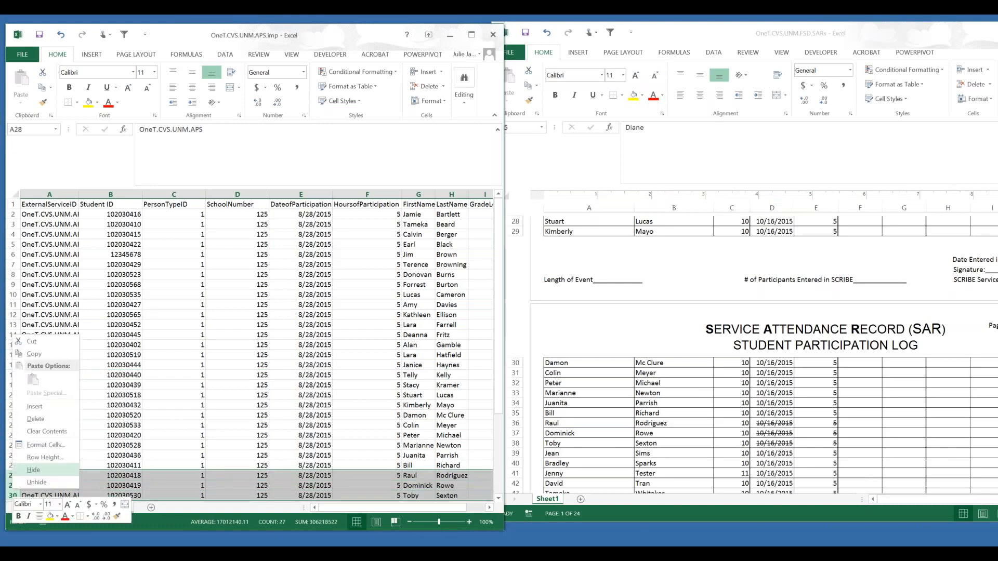
{"action": "left_click", "coordinate": [41, 418]}
Step: Delete rows 33 and 34 from the import list, matching the crossed-off students in log rows 44 and 45
{"action": "scroll", "coordinate": [345, 387], "scroll_direction": "down", "scroll_amount": 1}
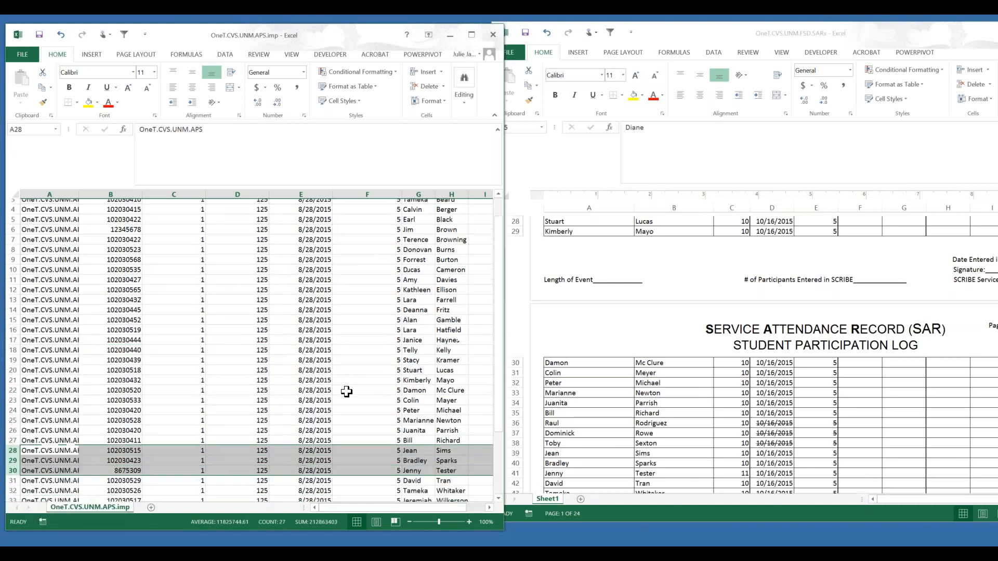
{"action": "left_click", "coordinate": [721, 437]}
{"action": "scroll", "coordinate": [721, 436], "scroll_direction": "down", "scroll_amount": 2}
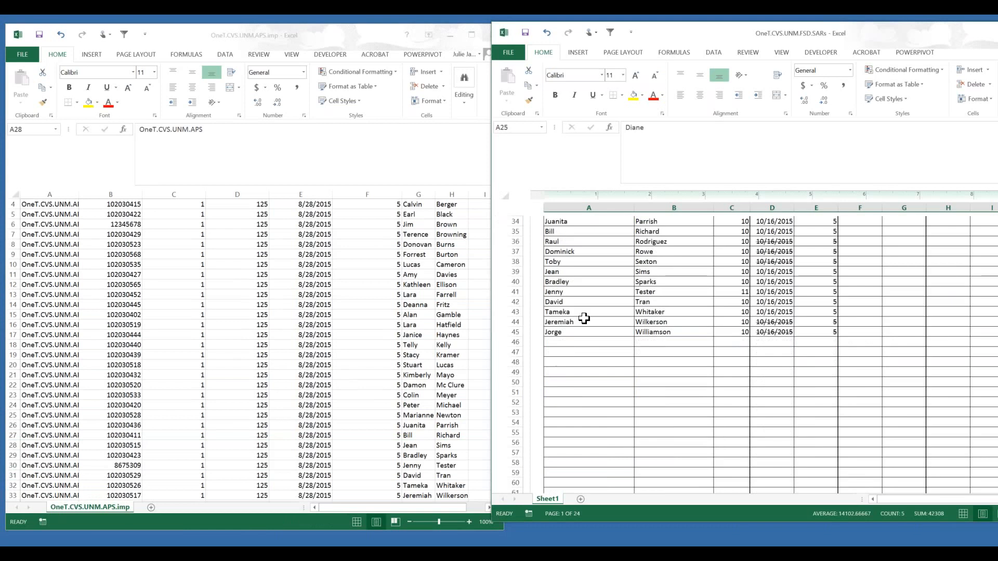
{"action": "left_click", "coordinate": [258, 350]}
{"action": "scroll", "coordinate": [260, 350], "scroll_direction": "down", "scroll_amount": 3}
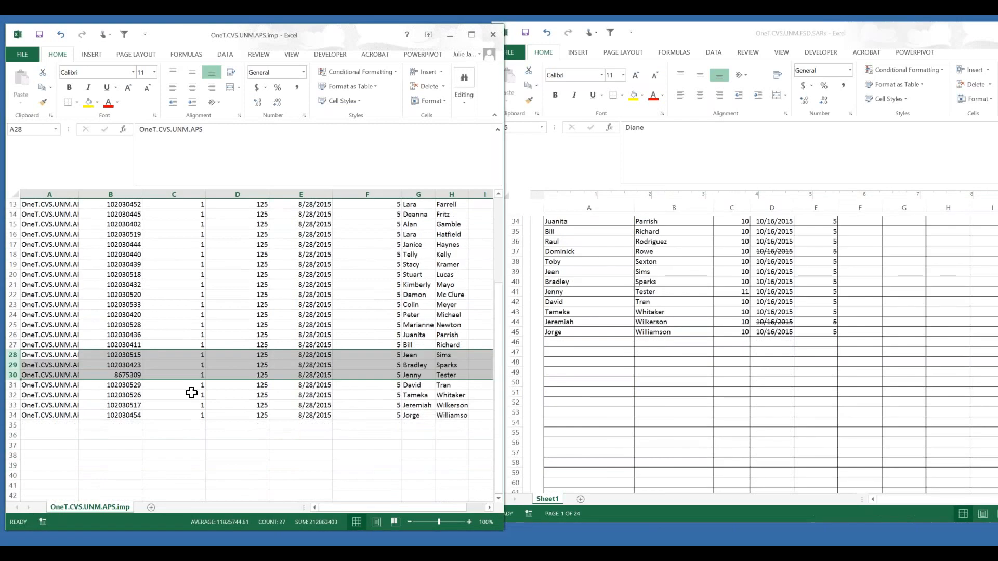
{"action": "left_click_drag", "start_coordinate": [11, 406], "coordinate": [12, 414]}
{"action": "right_click", "coordinate": [23, 414]}
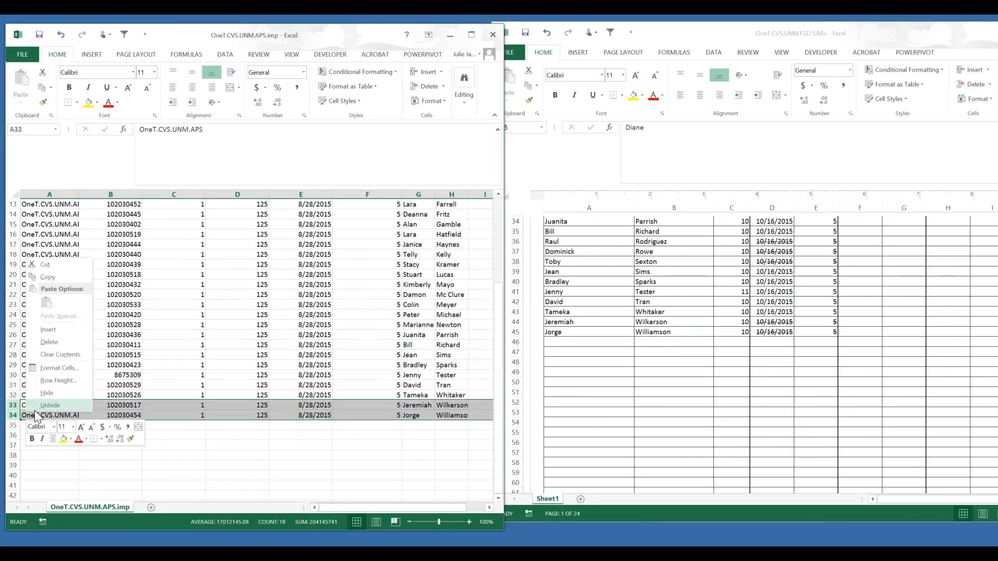
{"action": "left_click", "coordinate": [64, 342]}
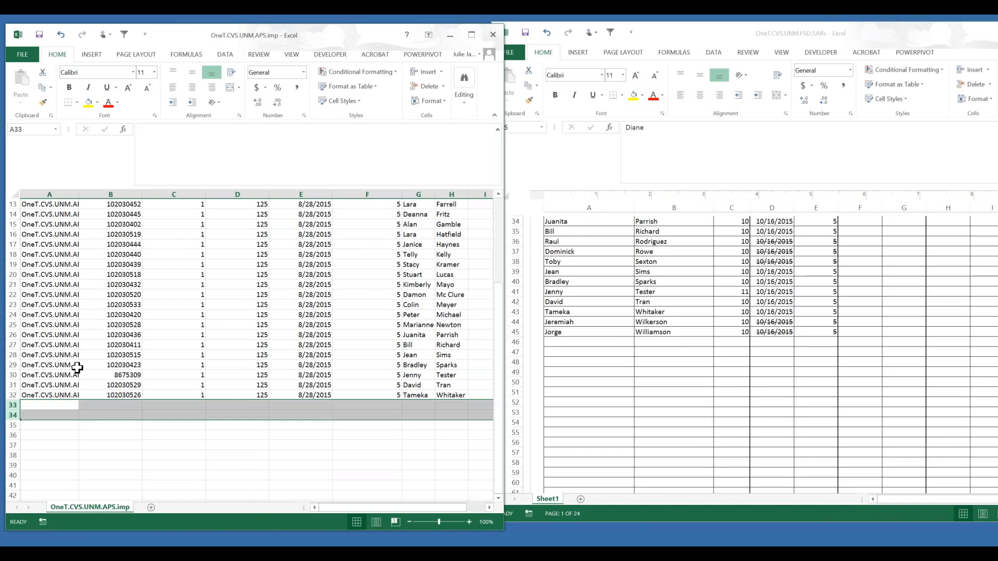
Step: Examine the participation dates of the students not crossed off, working from the end of the participation log back to its beginning
{"action": "left_click", "coordinate": [586, 335]}
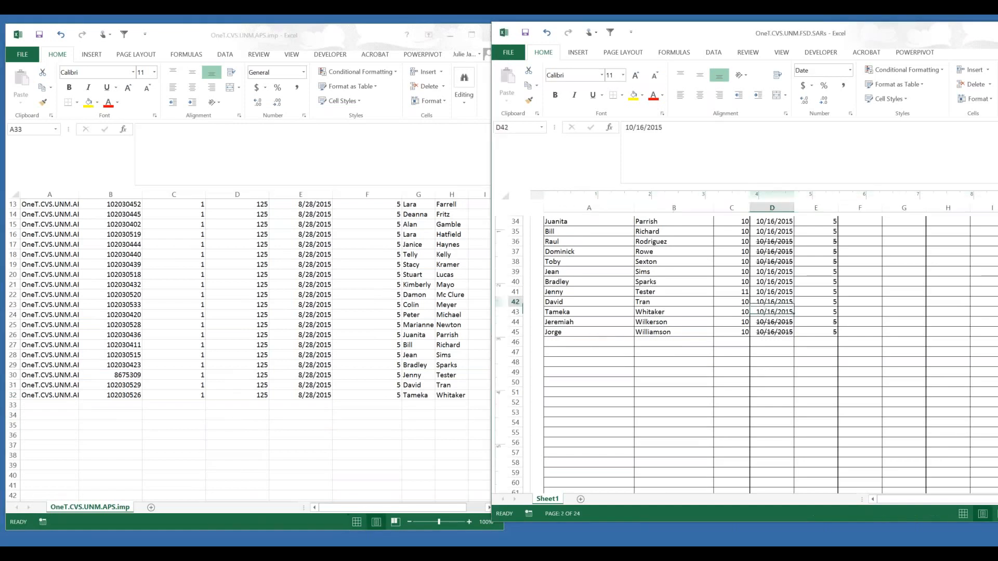
{"action": "left_click", "coordinate": [774, 281]}
{"action": "left_click", "coordinate": [776, 271]}
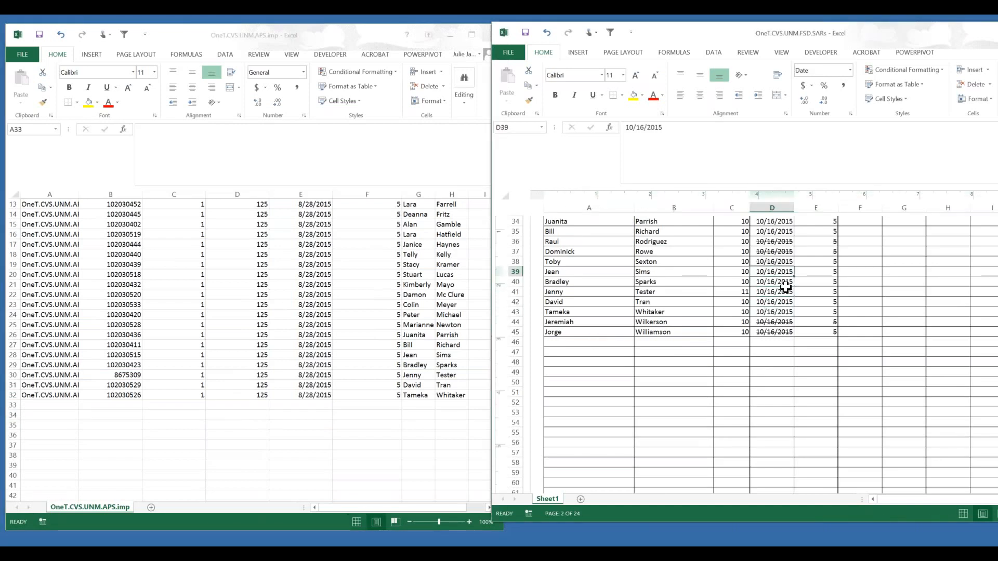
{"action": "scroll", "coordinate": [779, 281], "scroll_direction": "up", "scroll_amount": 4}
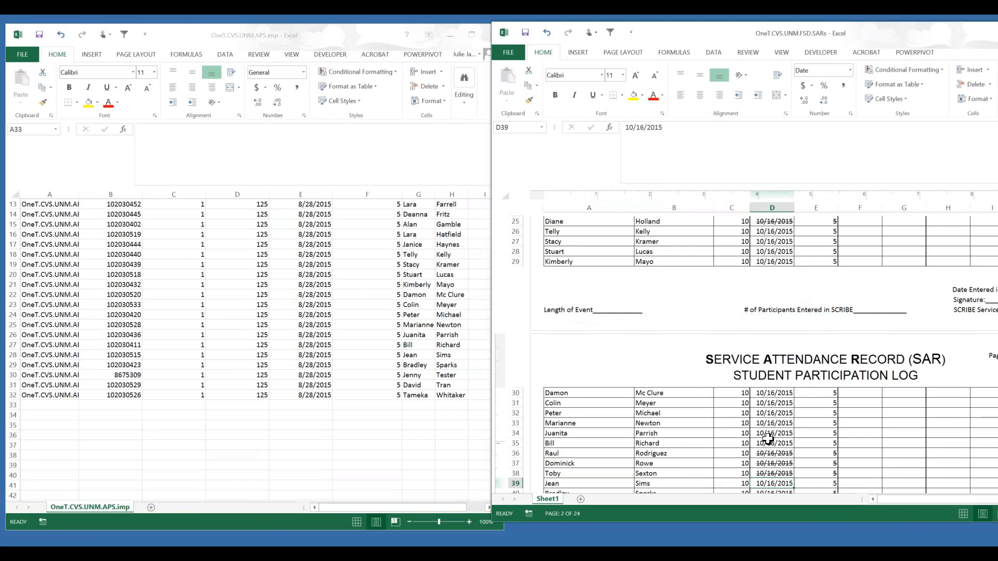
{"action": "left_click", "coordinate": [768, 442]}
{"action": "left_click", "coordinate": [765, 433]}
{"action": "left_click", "coordinate": [764, 422]}
{"action": "left_click", "coordinate": [762, 414]}
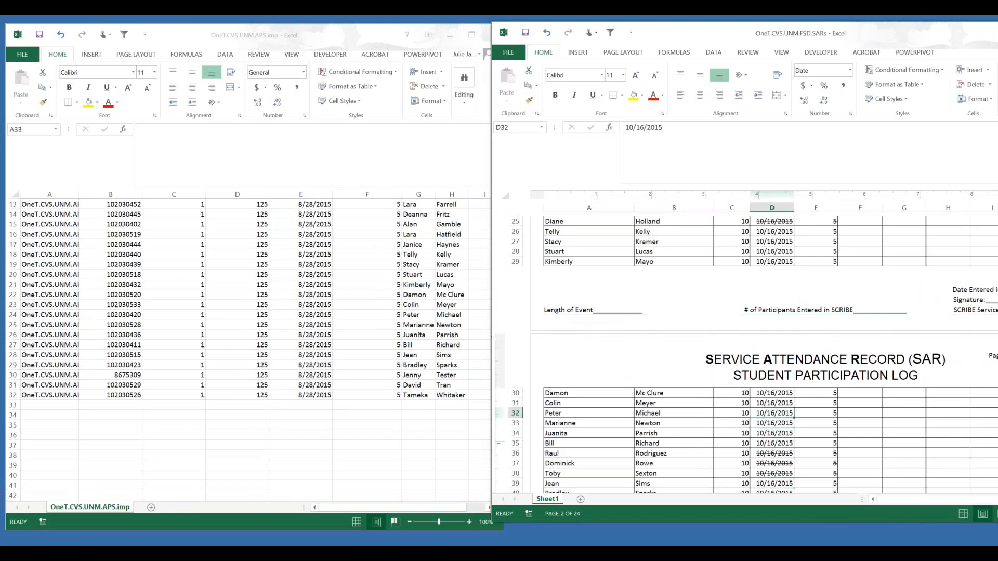
{"action": "left_click", "coordinate": [761, 402]}
{"action": "left_click", "coordinate": [760, 393]}
{"action": "scroll", "coordinate": [760, 338], "scroll_direction": "up", "scroll_amount": 2}
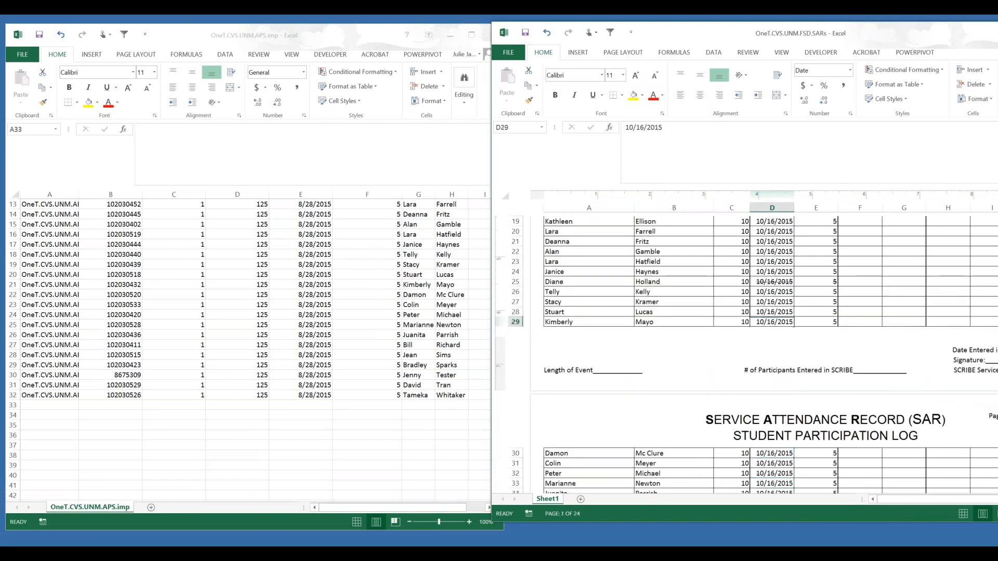
{"action": "left_click", "coordinate": [758, 320]}
{"action": "left_click", "coordinate": [758, 312]}
{"action": "left_click", "coordinate": [755, 302]}
{"action": "left_click", "coordinate": [754, 292]}
{"action": "scroll", "coordinate": [753, 300], "scroll_direction": "up", "scroll_amount": 3}
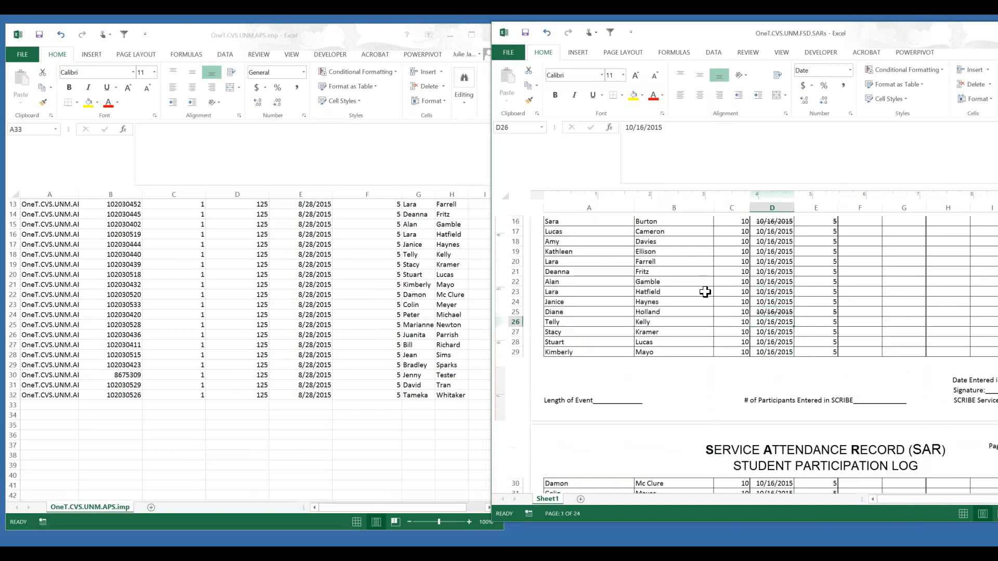
{"action": "left_click_drag", "start_coordinate": [769, 366], "coordinate": [787, 240]}
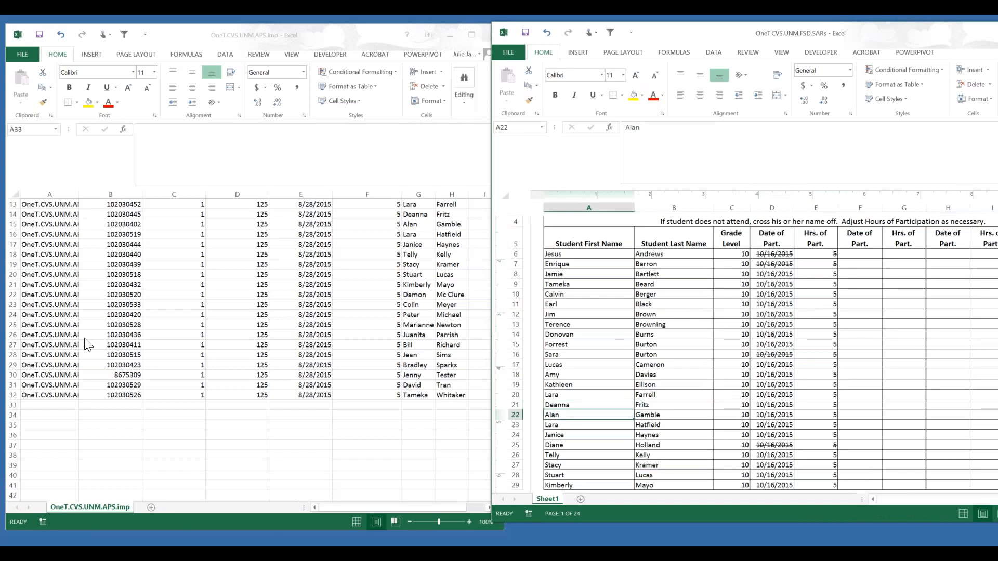
Step: Return to the import workbook and review the remaining participant rows from the last entry up to the first
{"action": "left_click", "coordinate": [86, 339]}
{"action": "left_click", "coordinate": [12, 395]}
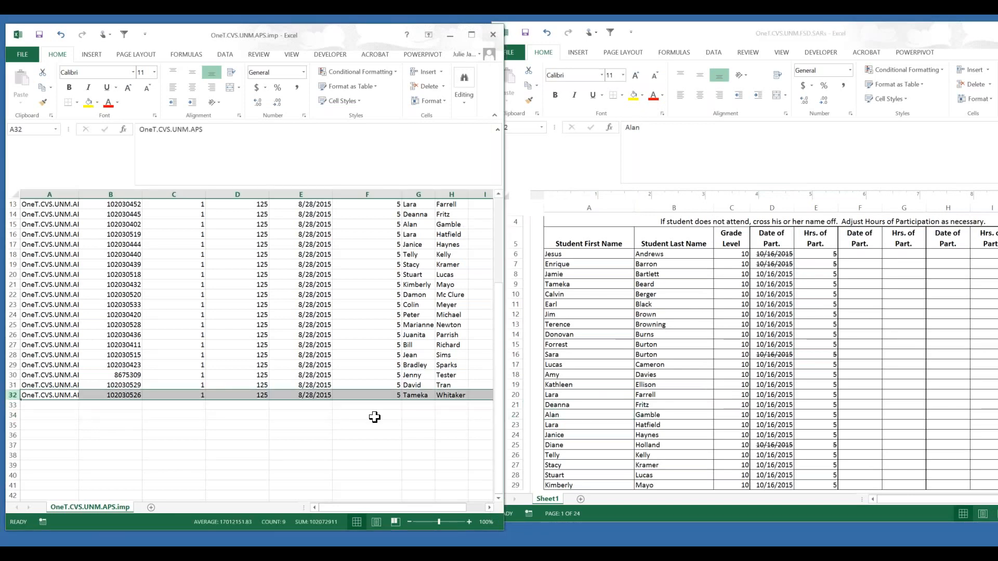
{"action": "scroll", "coordinate": [434, 335], "scroll_direction": "up", "scroll_amount": 4}
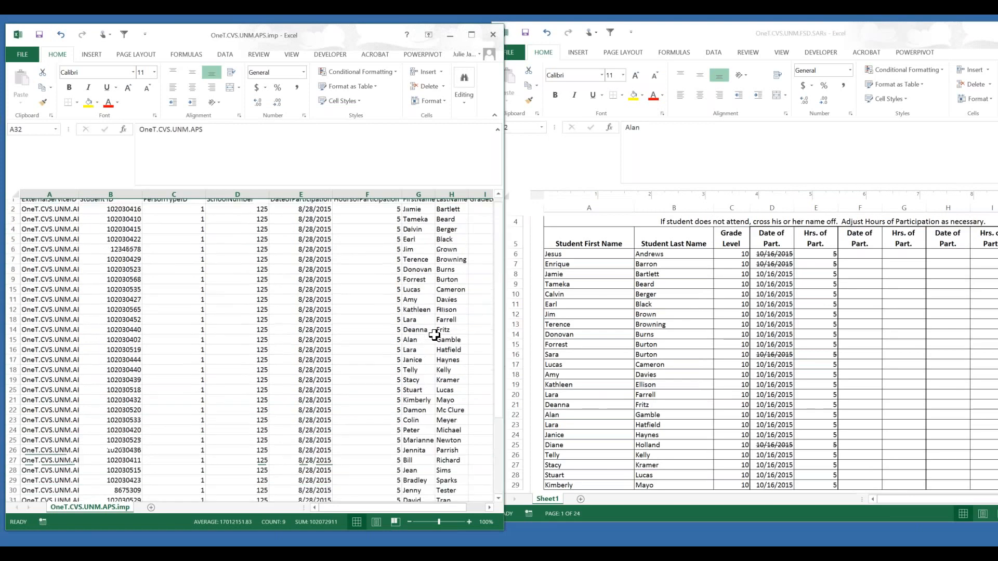
Step: Check the remaining participant rows and save the OneT.CVS.UNM.APS.imp workbook, keeping the CSV (Comma delimited) format
{"action": "scroll", "coordinate": [218, 376], "scroll_direction": "down", "scroll_amount": 2}
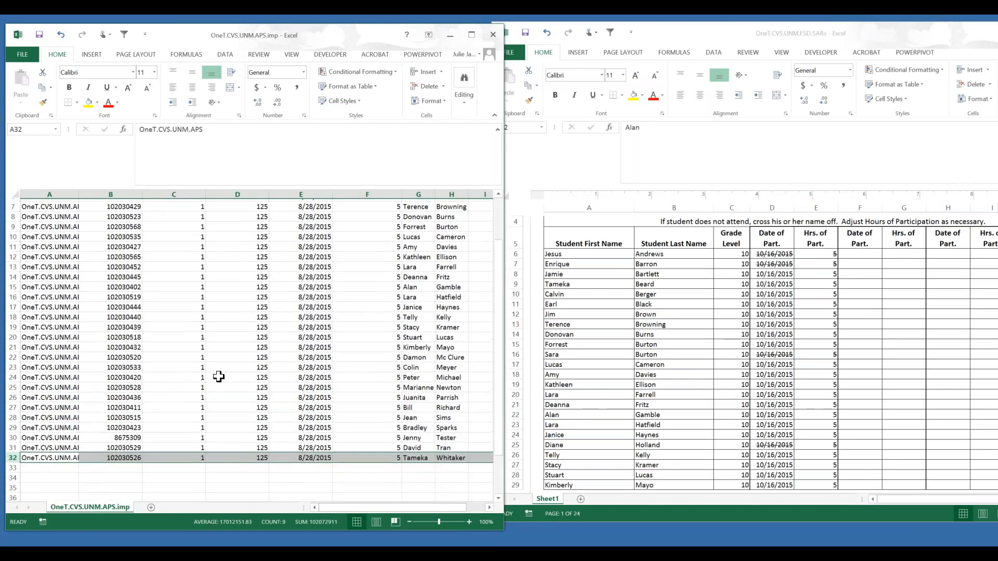
{"action": "scroll", "coordinate": [218, 376], "scroll_direction": "up", "scroll_amount": 2}
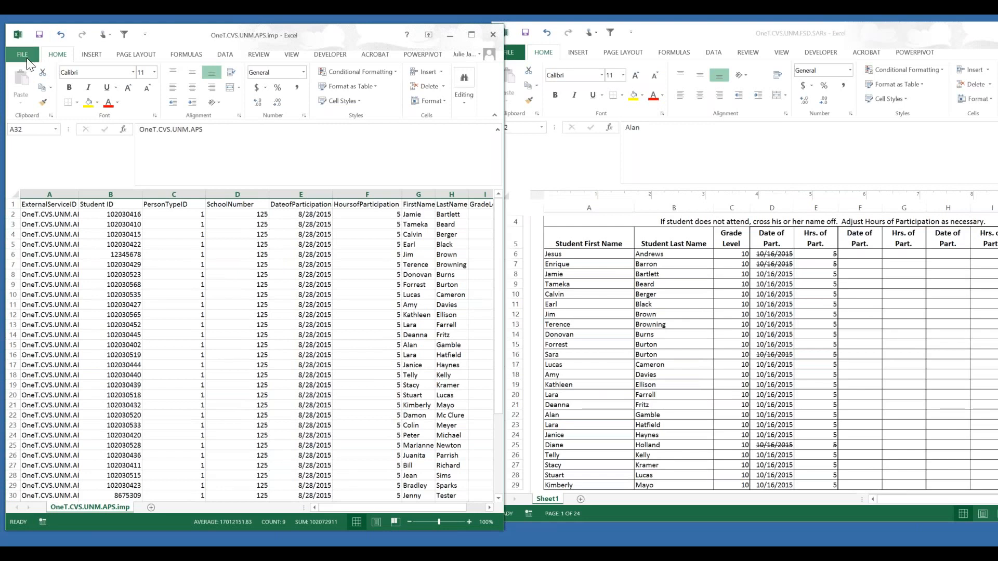
{"action": "left_click", "coordinate": [24, 55]}
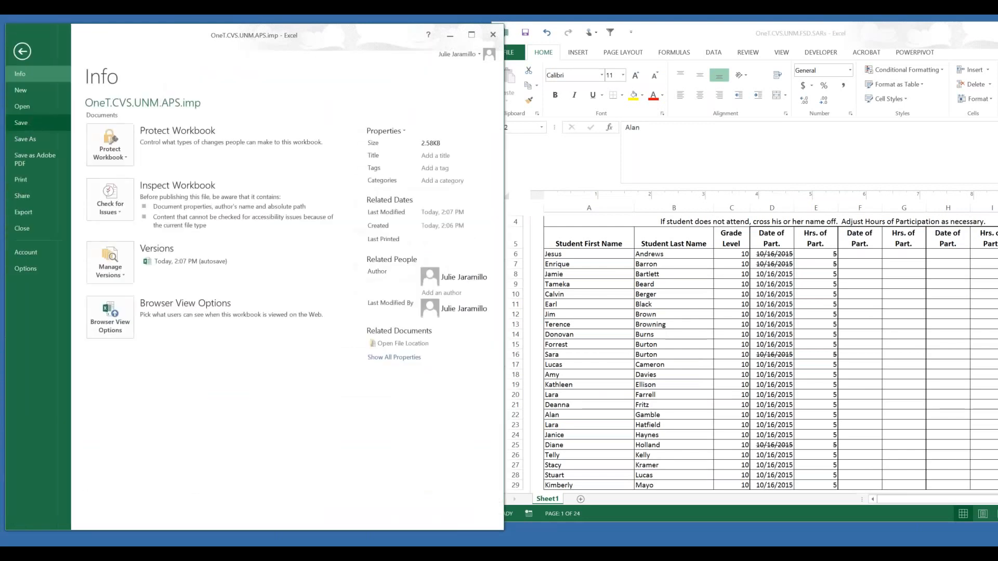
{"action": "left_click", "coordinate": [30, 120]}
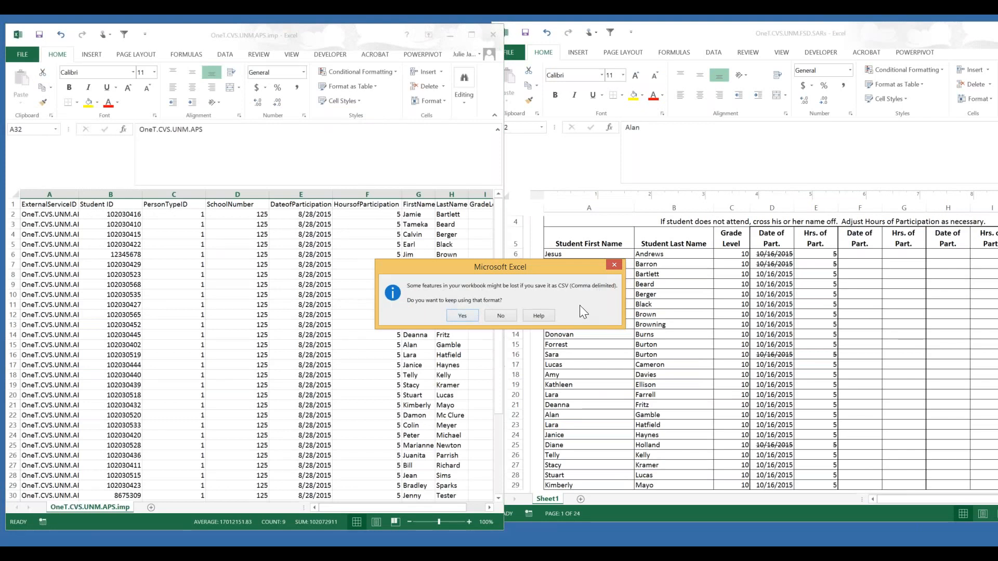
{"action": "left_click", "coordinate": [462, 315]}
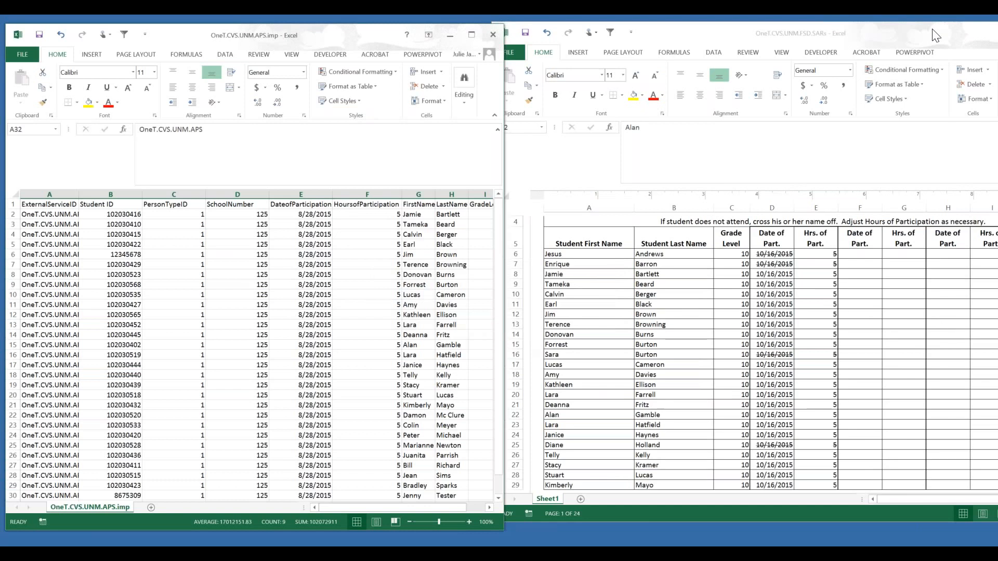
Step: Close the OneT.CVS.UNM.FSD.SARs attendance workbook
{"action": "left_click_drag", "start_coordinate": [931, 30], "coordinate": [774, 46]}
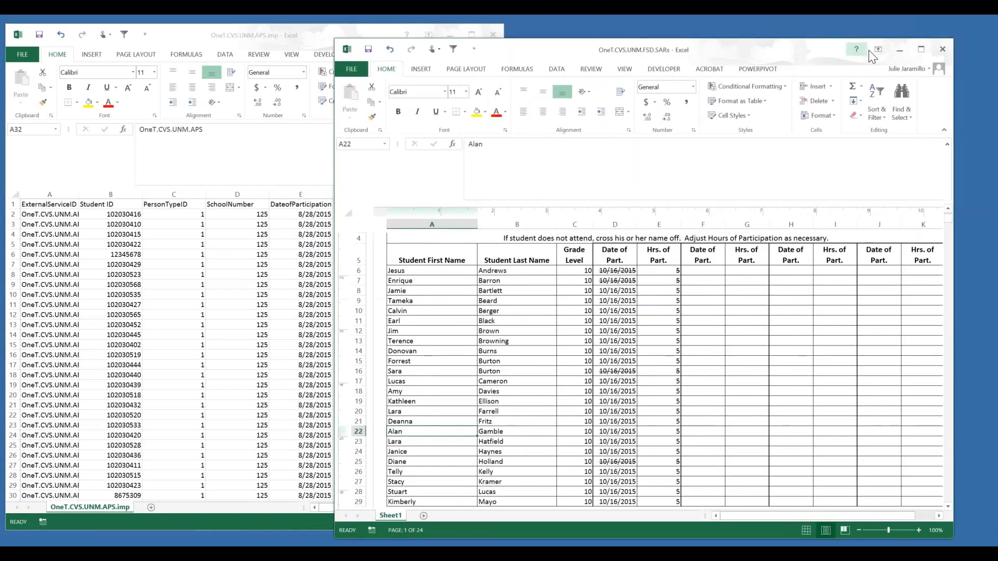
{"action": "left_click", "coordinate": [941, 48]}
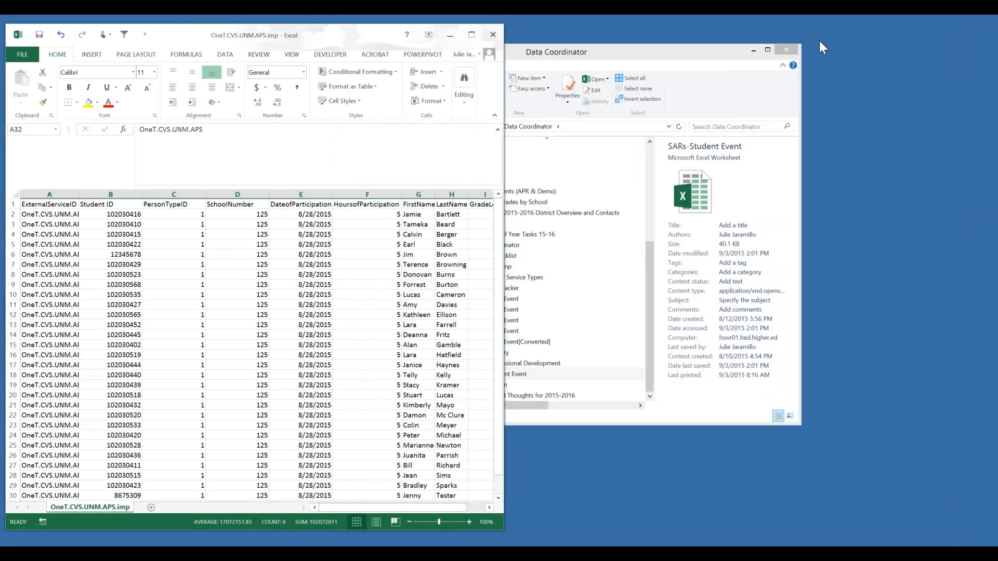
{"action": "left_click", "coordinate": [781, 65]}
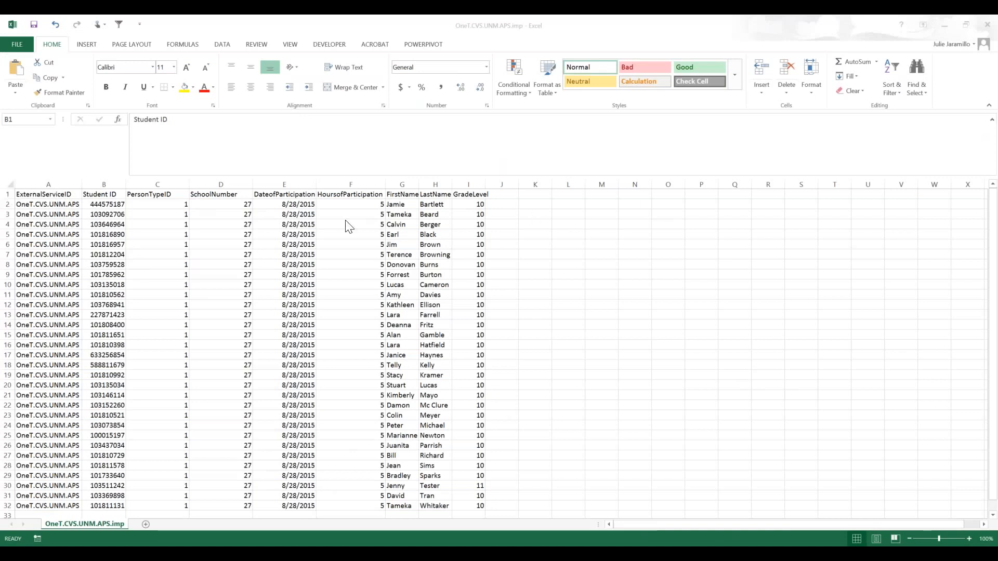
Step: Change the Student ID header in B1 to PersonID and save the import workbook, keeping the CSV (Comma delimited) format
{"action": "left_click", "coordinate": [13, 195]}
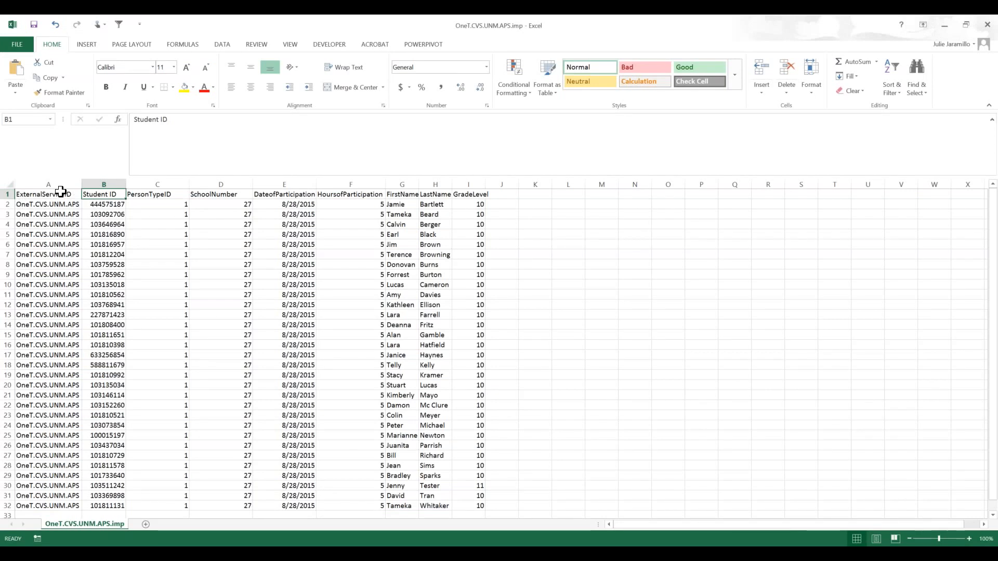
{"action": "type", "text": "PersonID"}
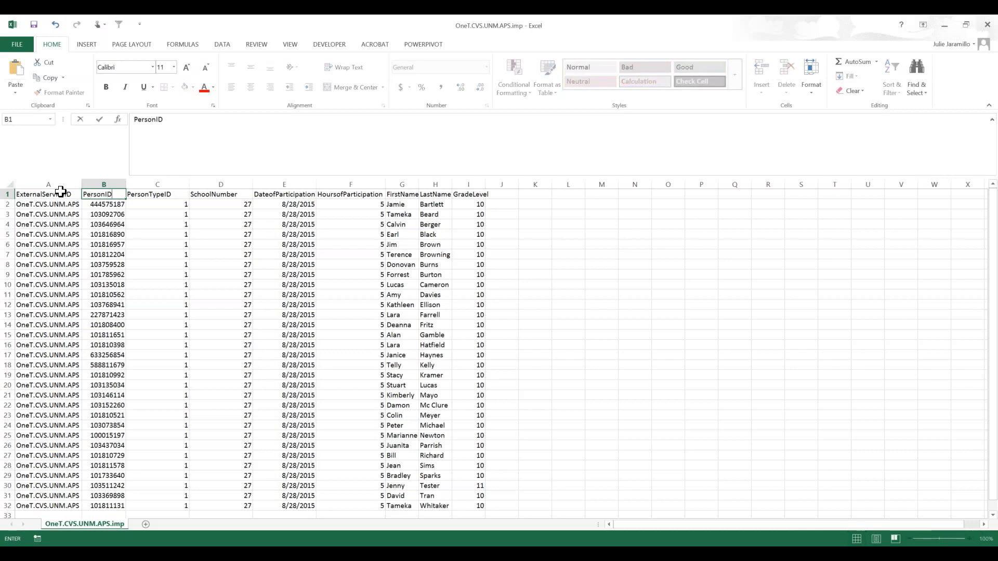
{"action": "key", "text": "Return"}
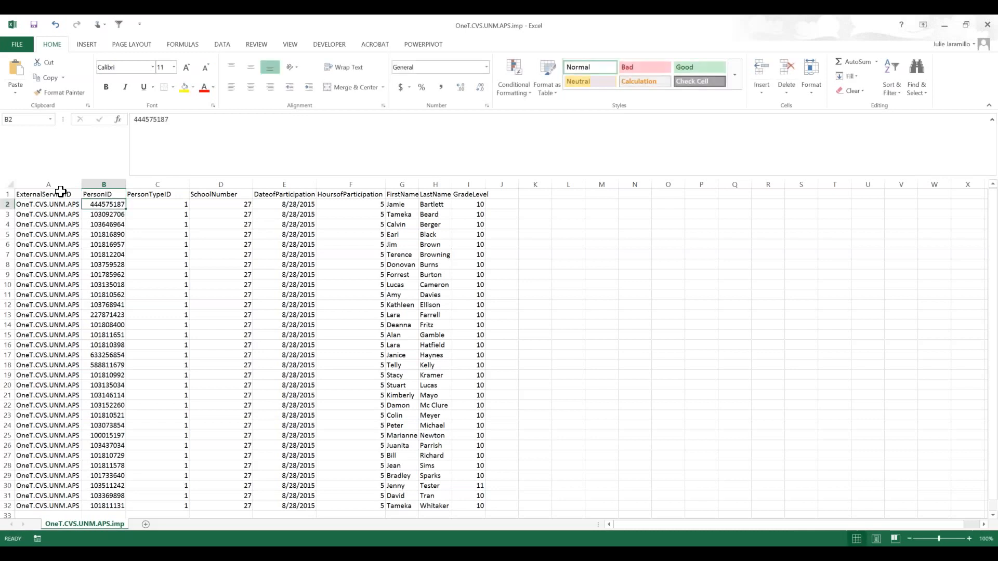
{"action": "key", "text": "Up"}
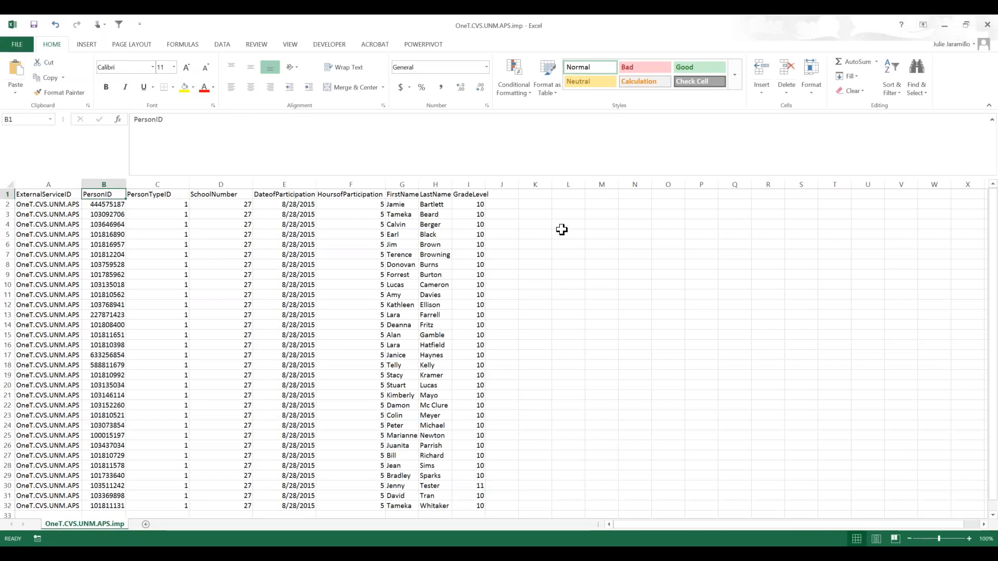
{"action": "left_click", "coordinate": [22, 45]}
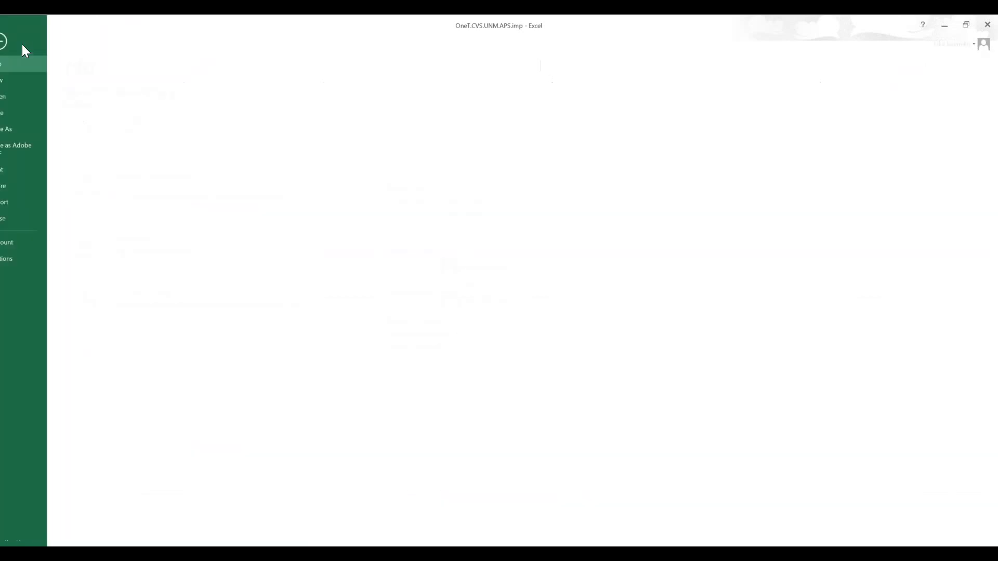
{"action": "left_click", "coordinate": [21, 114]}
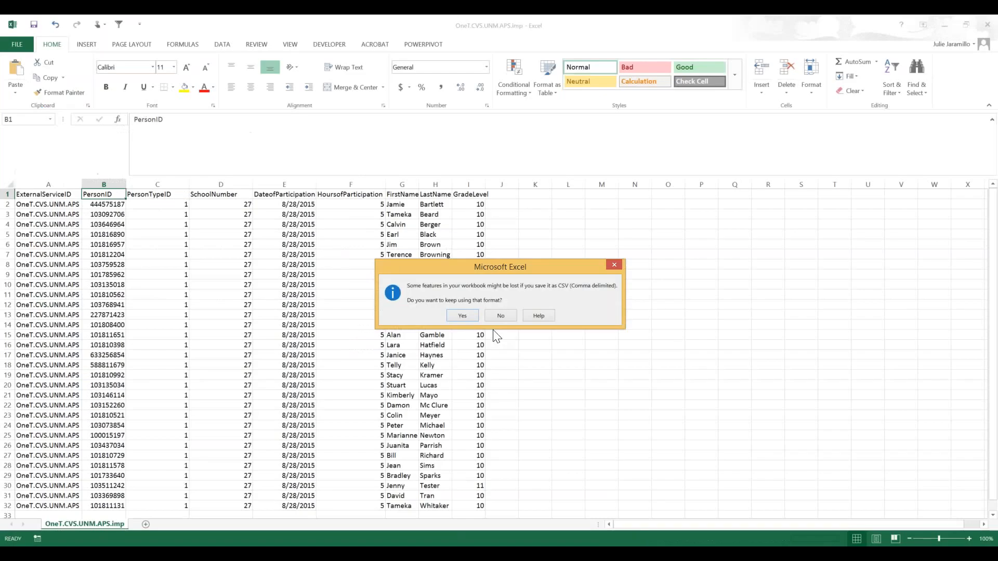
{"action": "left_click", "coordinate": [470, 316]}
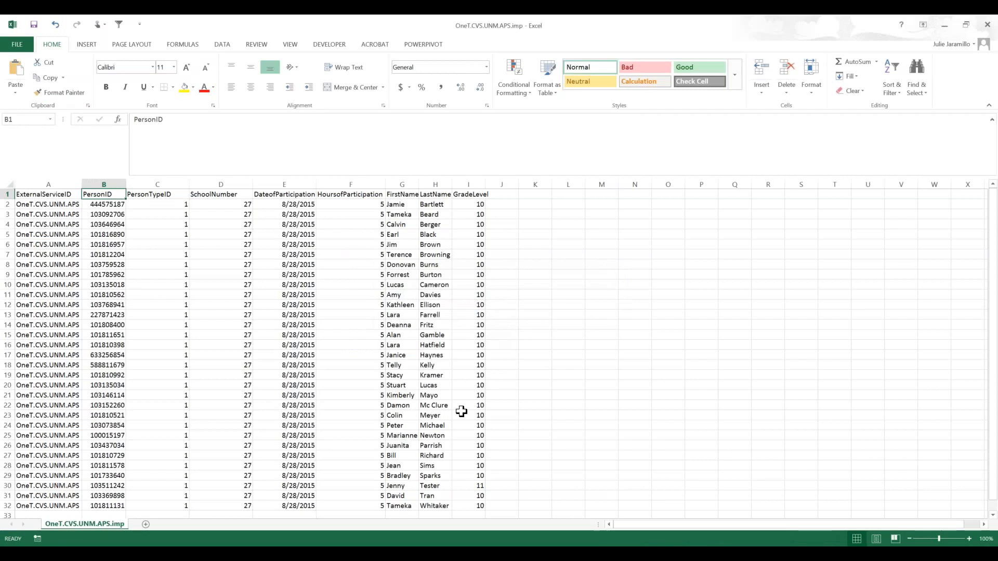
Step: Switch to SCRIBE in Firefox and start a new import from the Import List
{"action": "mouse_move", "coordinate": [184, 553]}
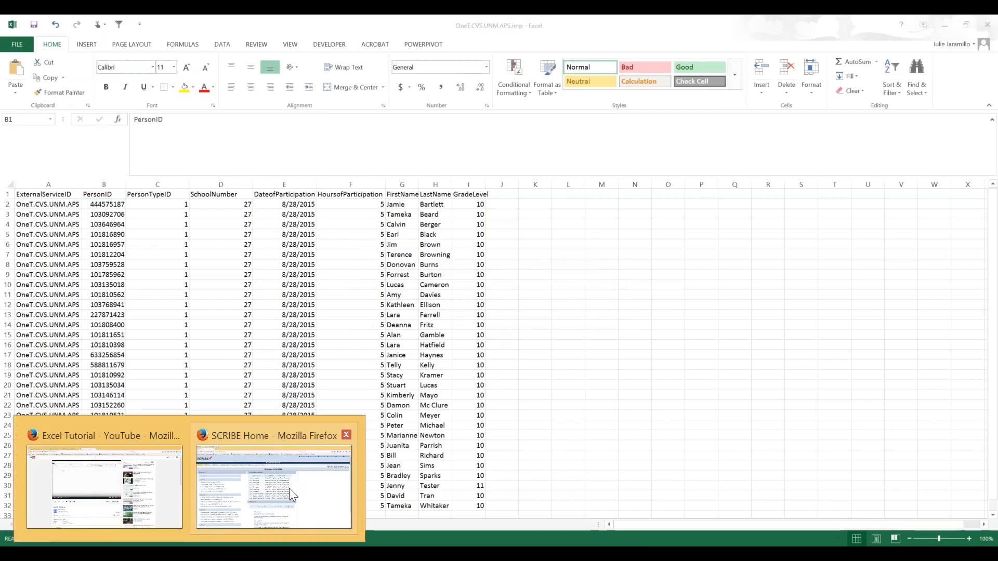
{"action": "left_click", "coordinate": [267, 478]}
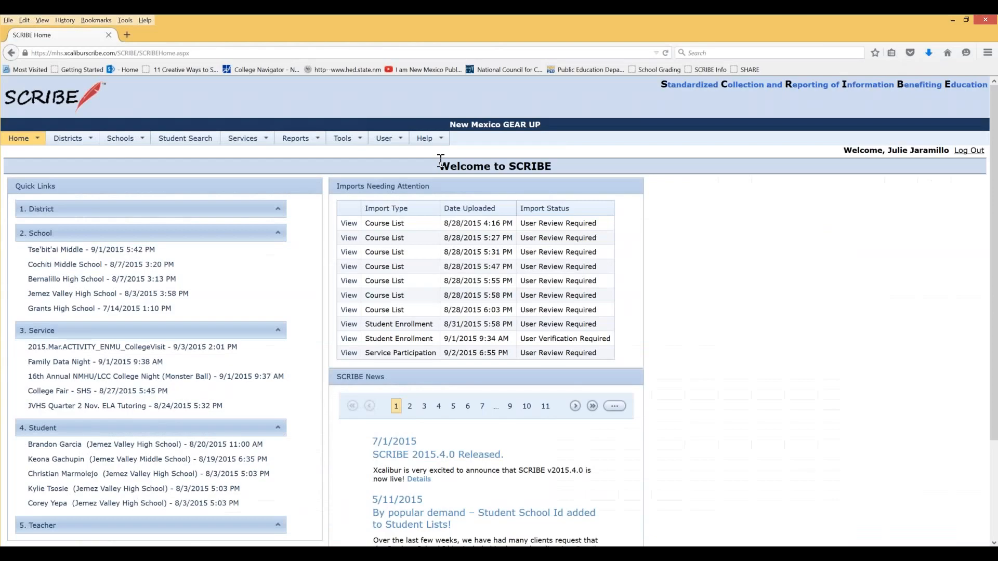
{"action": "left_click", "coordinate": [357, 140]}
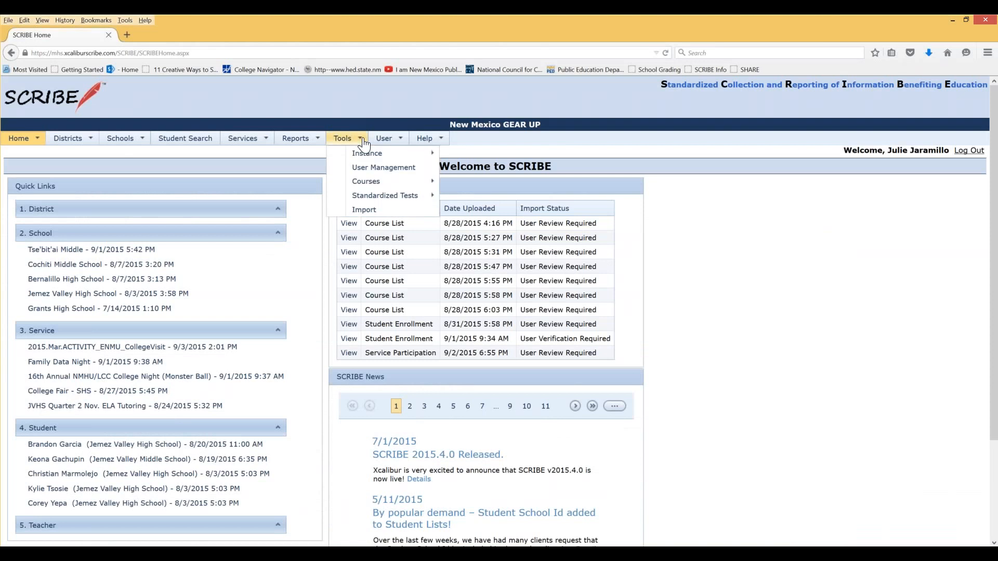
{"action": "left_click", "coordinate": [366, 211]}
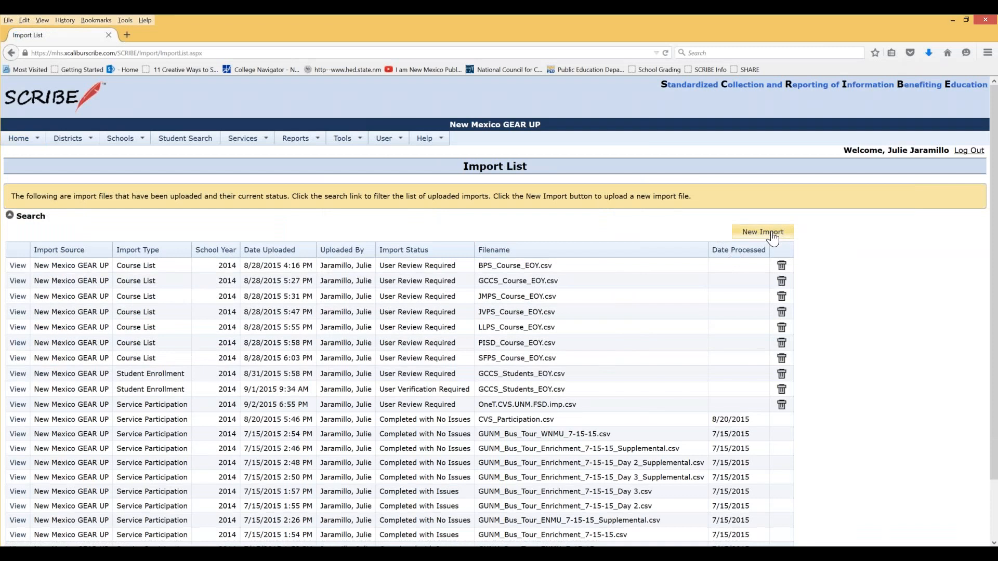
{"action": "left_click", "coordinate": [772, 233]}
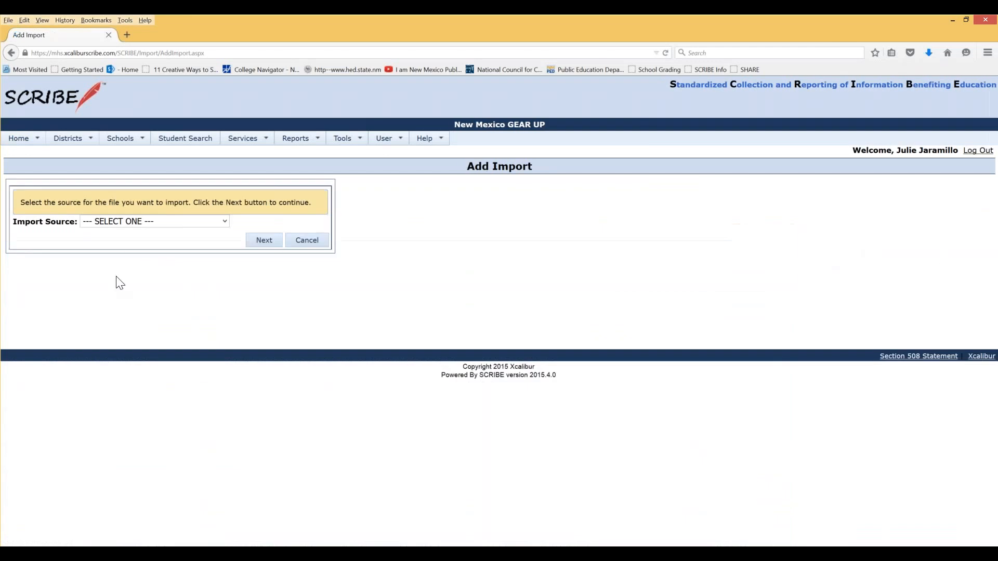
Step: Set the import source to New Mexico GEAR UP and the type to Service Participation, accepting school year 2014 - 2015
{"action": "left_click", "coordinate": [149, 223]}
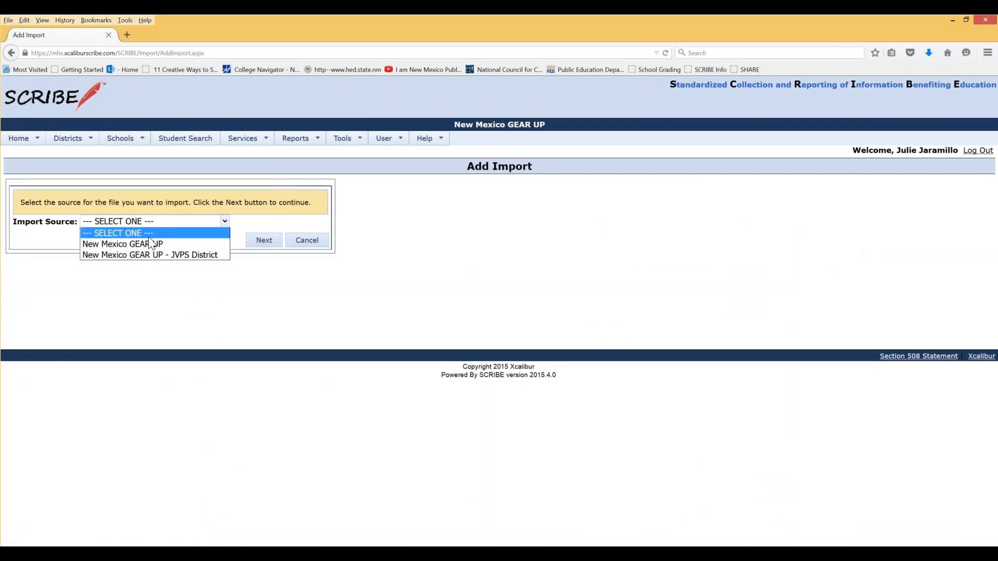
{"action": "left_click", "coordinate": [137, 245]}
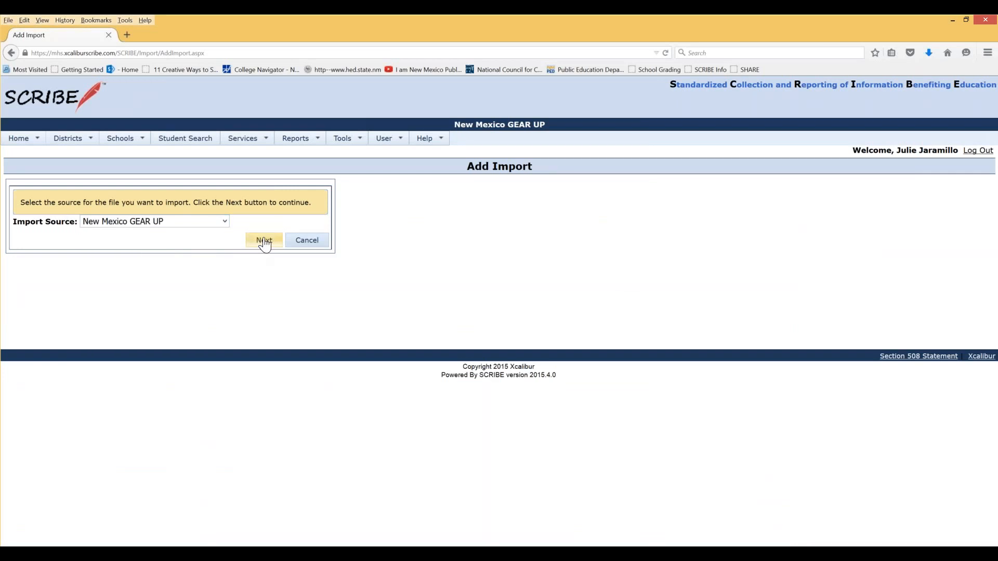
{"action": "left_click", "coordinate": [265, 241]}
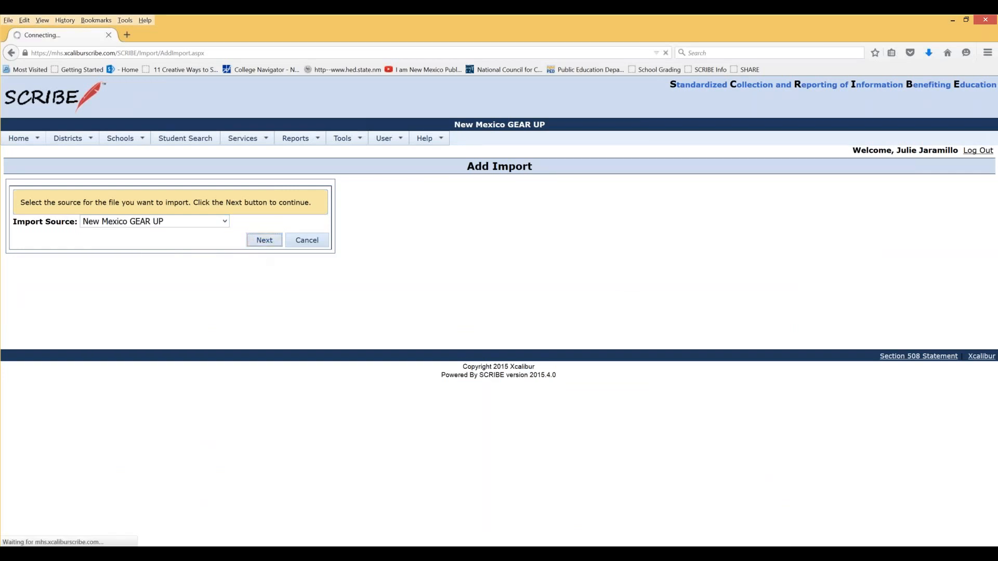
{"action": "left_click", "coordinate": [168, 237]}
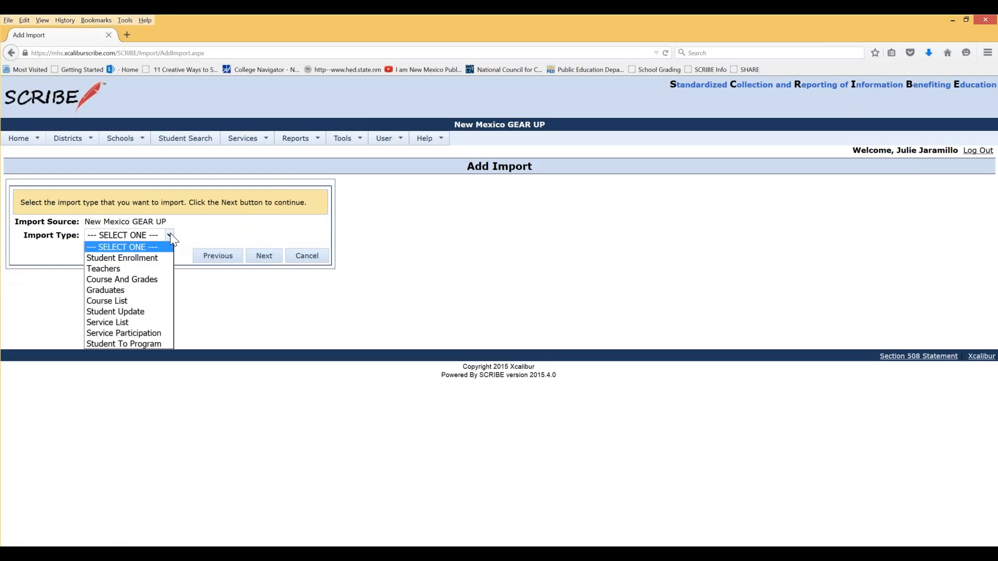
{"action": "left_click", "coordinate": [124, 333]}
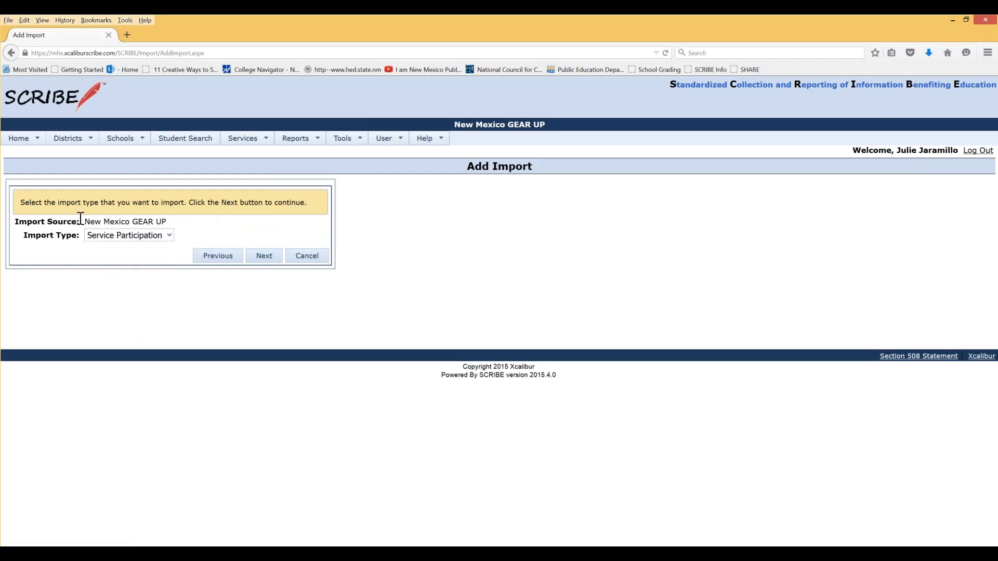
{"action": "left_click", "coordinate": [261, 253]}
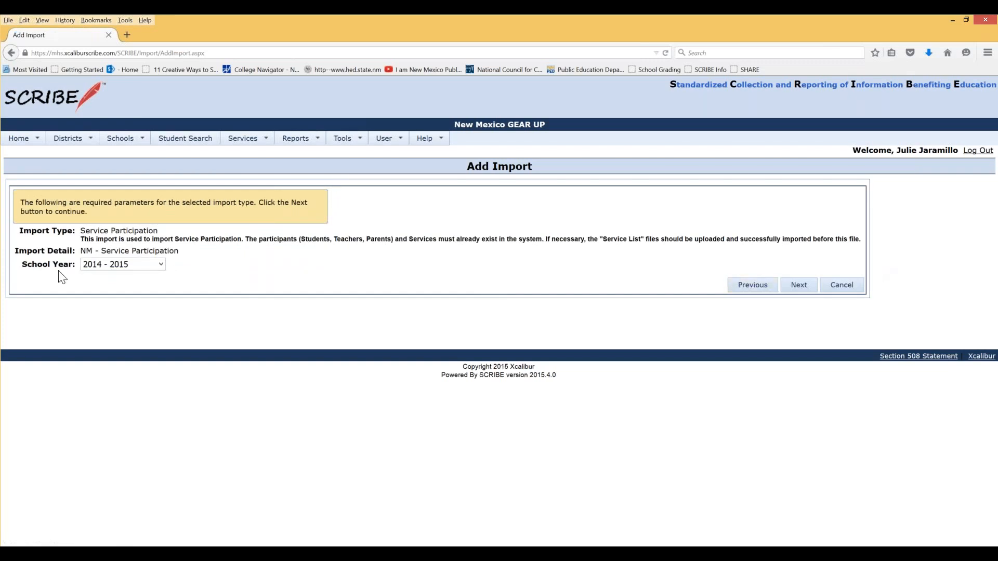
{"action": "left_click", "coordinate": [799, 286]}
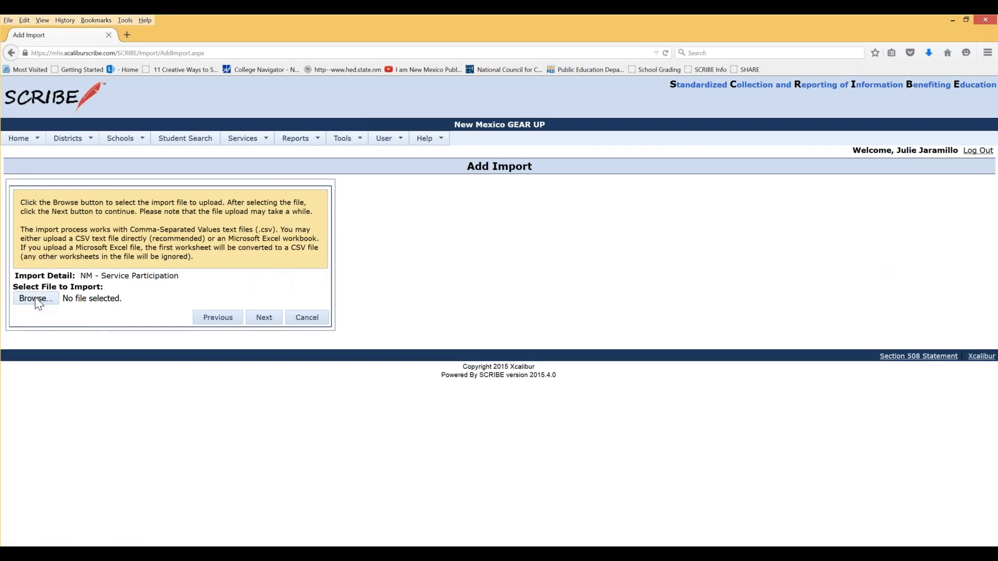
Step: Upload OneT.CVS.UNM.FSD.imp from the Desktop as the import file and review its validation report
{"action": "left_click", "coordinate": [36, 297]}
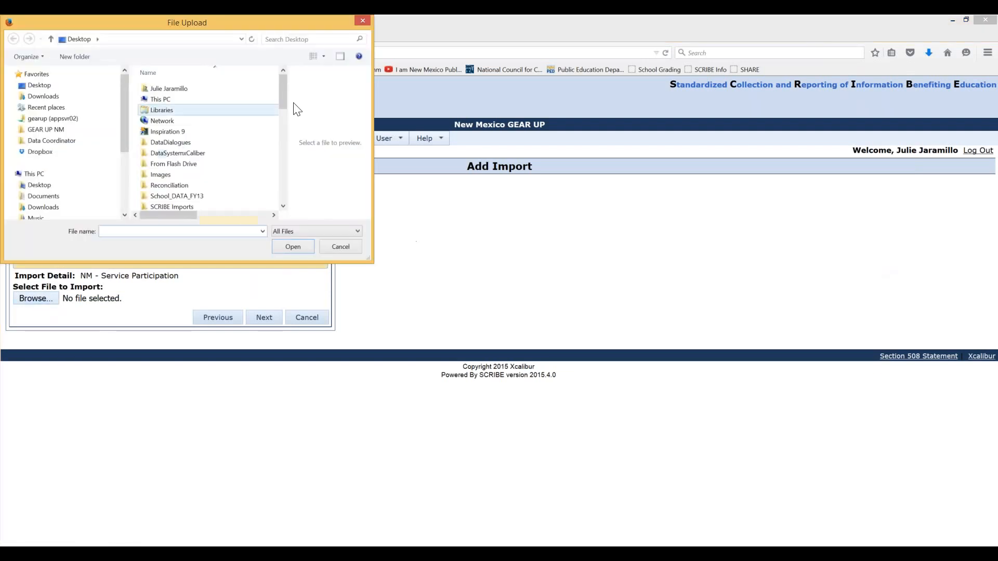
{"action": "left_click_drag", "start_coordinate": [284, 89], "coordinate": [278, 188]}
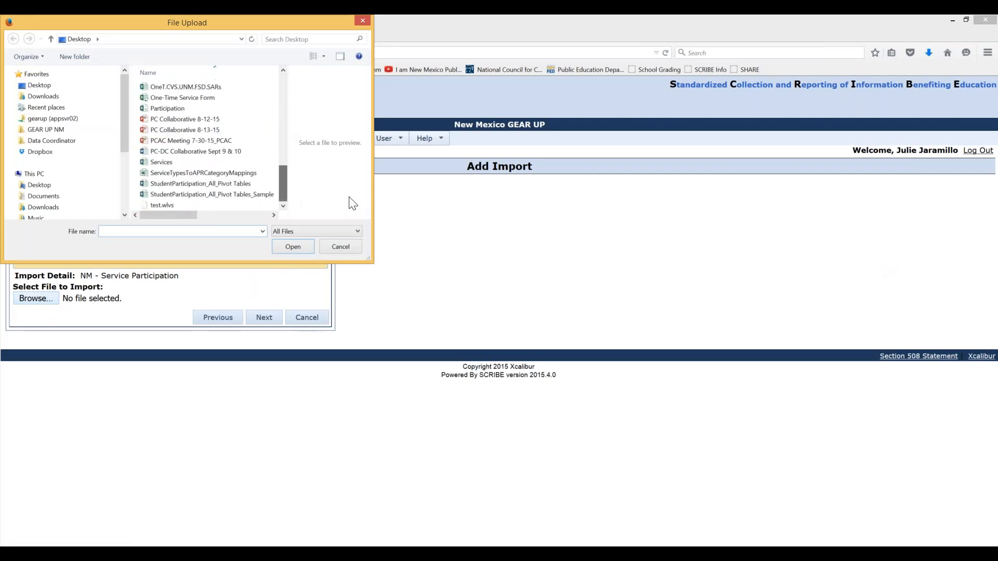
{"action": "left_click", "coordinate": [414, 266]}
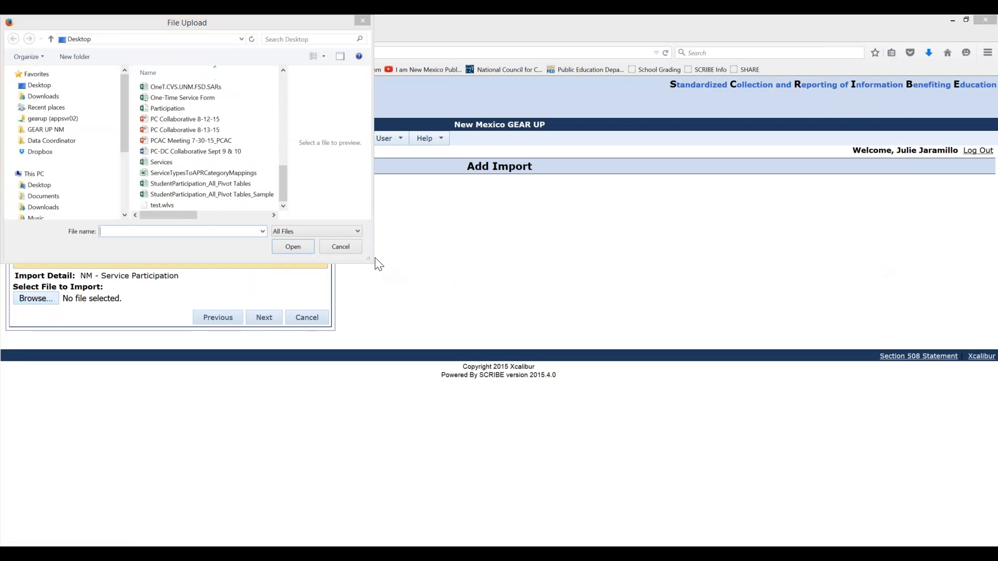
{"action": "left_click_drag", "start_coordinate": [373, 263], "coordinate": [678, 363]}
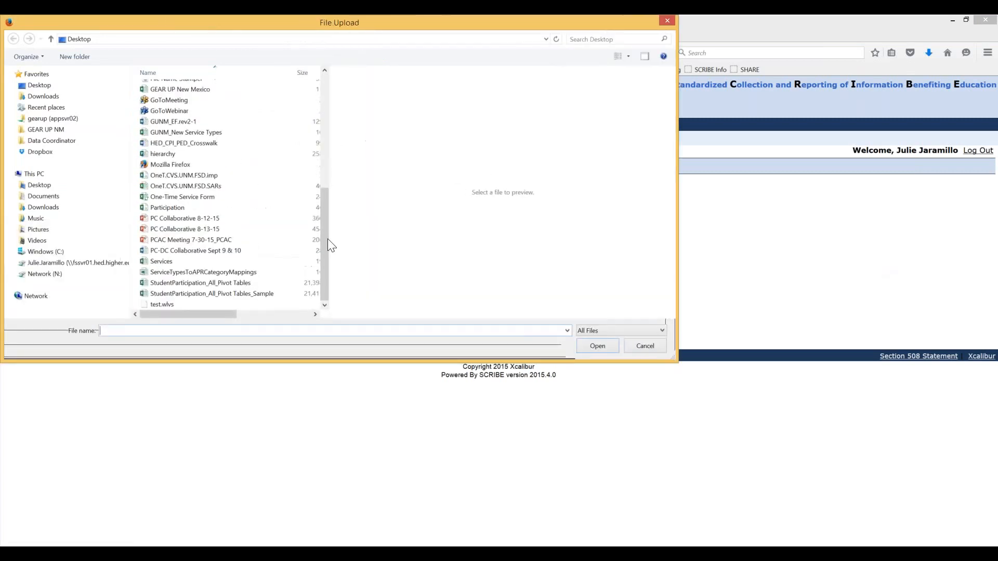
{"action": "left_click_drag", "start_coordinate": [329, 245], "coordinate": [512, 232]}
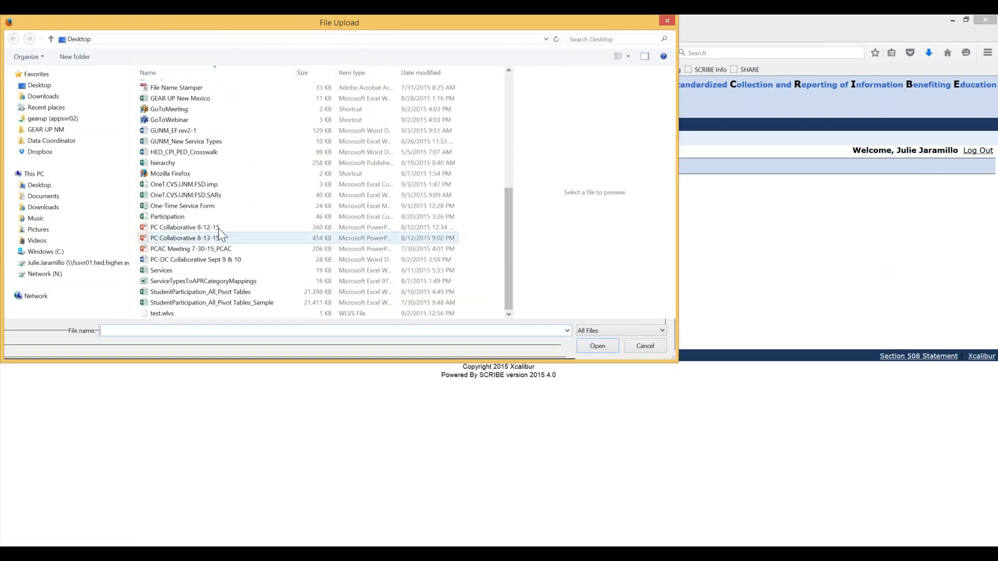
{"action": "double_click", "coordinate": [216, 187]}
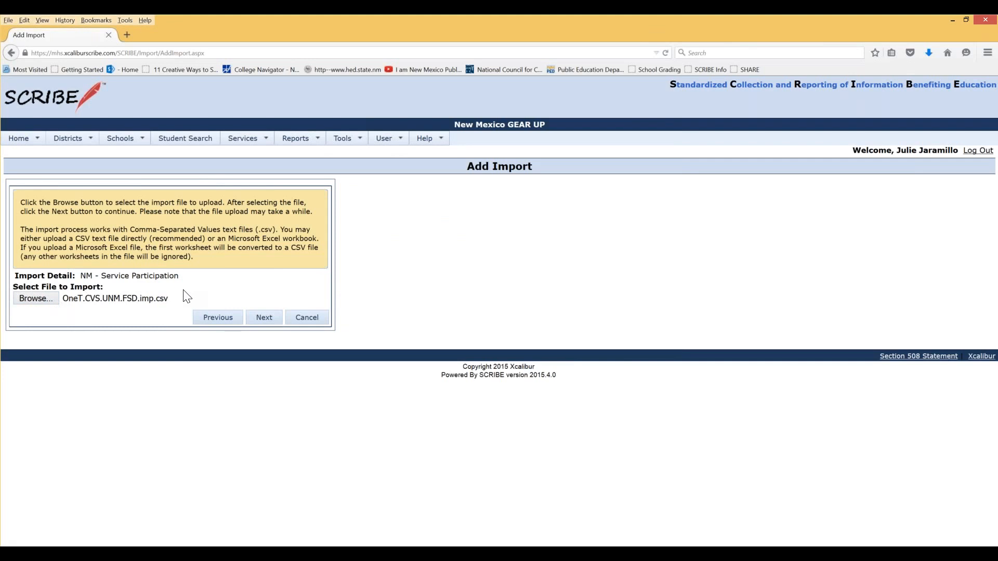
{"action": "left_click", "coordinate": [265, 319]}
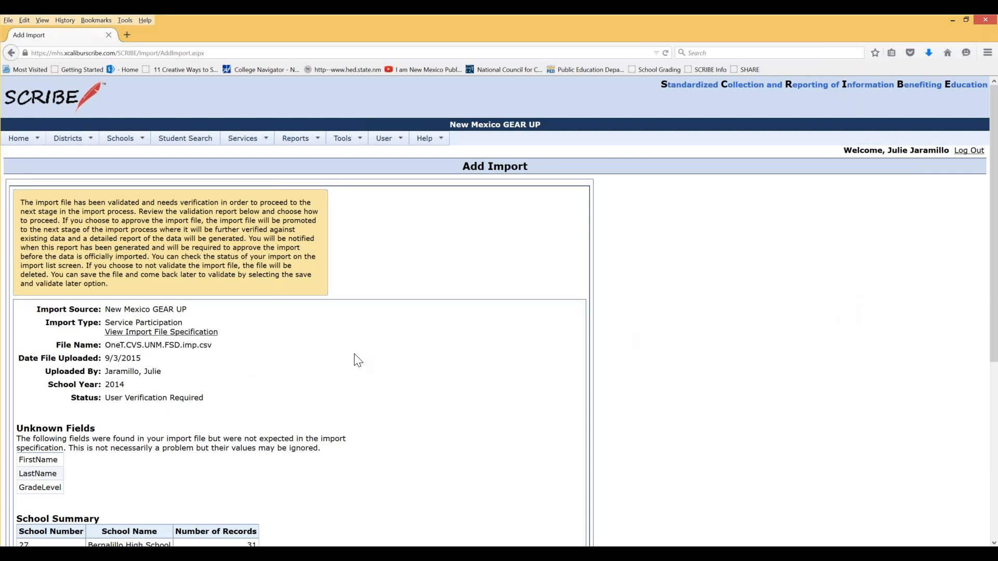
{"action": "scroll", "coordinate": [322, 363], "scroll_direction": "down", "scroll_amount": 3}
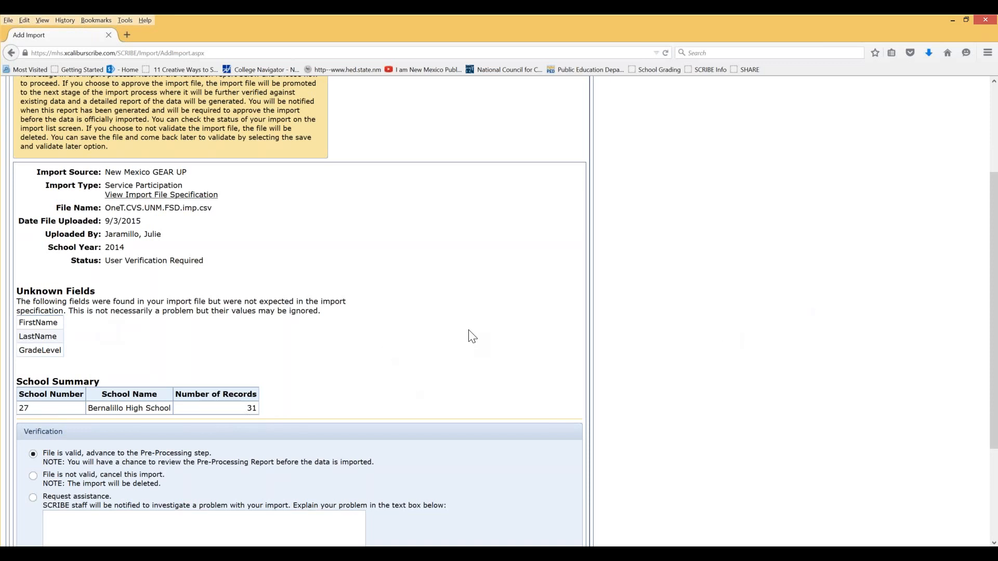
Step: Verify the uploaded file as valid, advancing it to the Pre-Processing step, and save the import
{"action": "scroll", "coordinate": [472, 340], "scroll_direction": "down", "scroll_amount": 3}
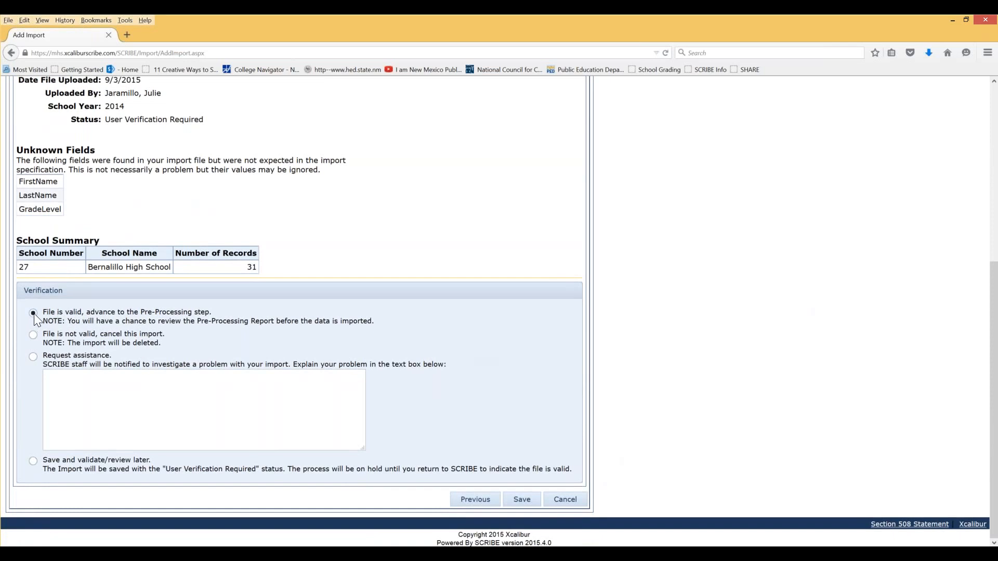
{"action": "left_click", "coordinate": [522, 501]}
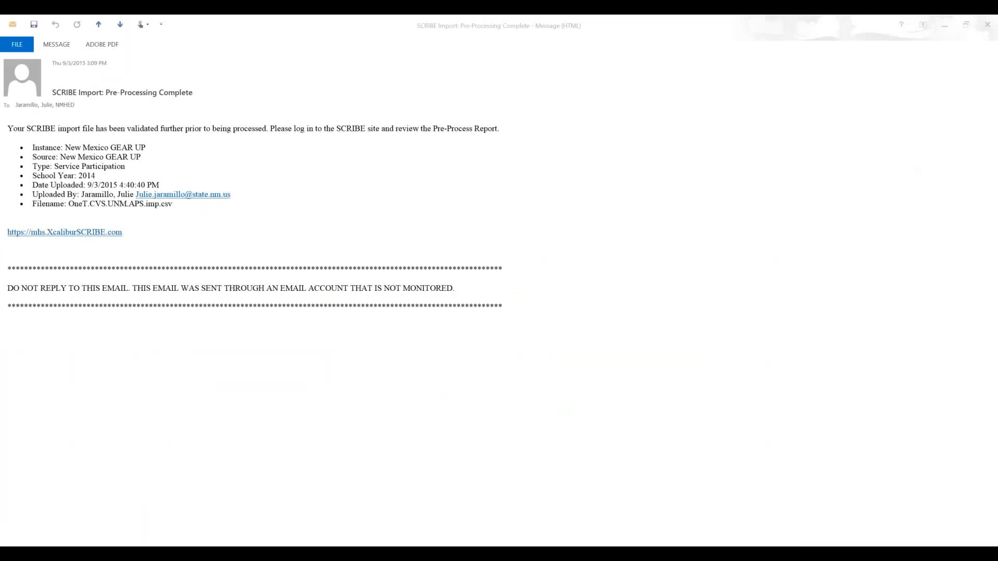
Step: Close the pre-processing notification e-mail and open the details of OneT.CVS.UNM.APS.imp.csv from SCRIBE's Import List
{"action": "left_click", "coordinate": [989, 26]}
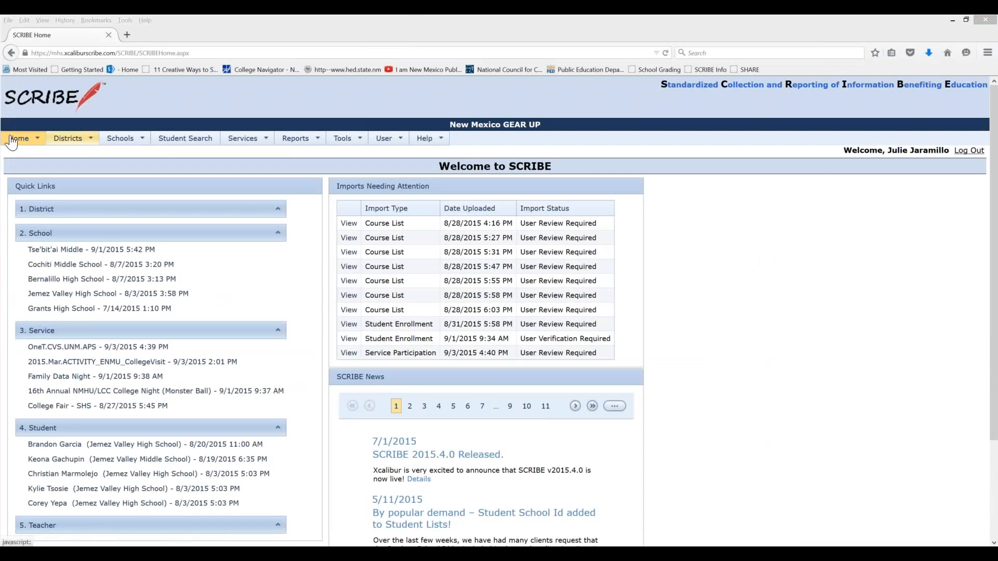
{"action": "mouse_move", "coordinate": [14, 143]}
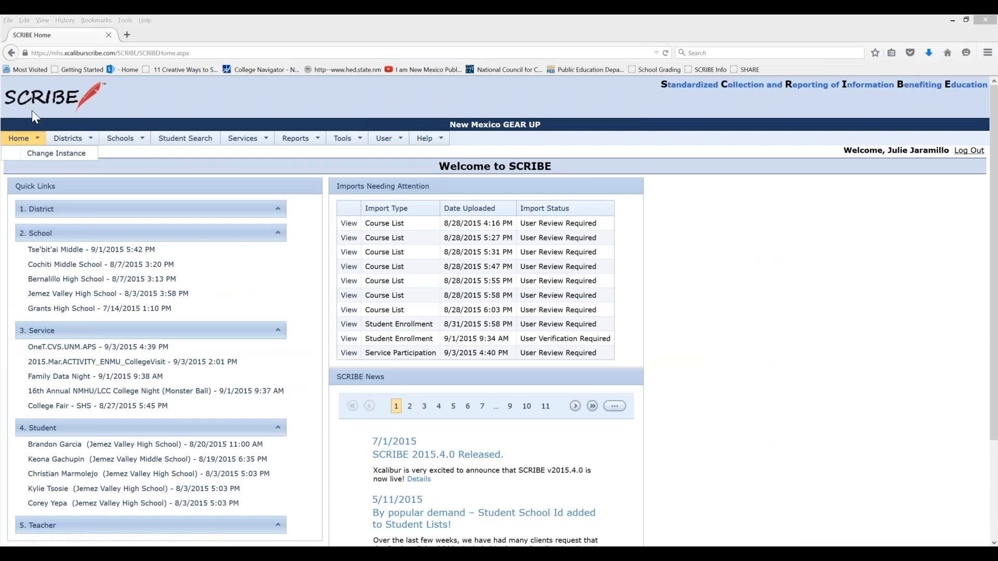
{"action": "mouse_move", "coordinate": [362, 143]}
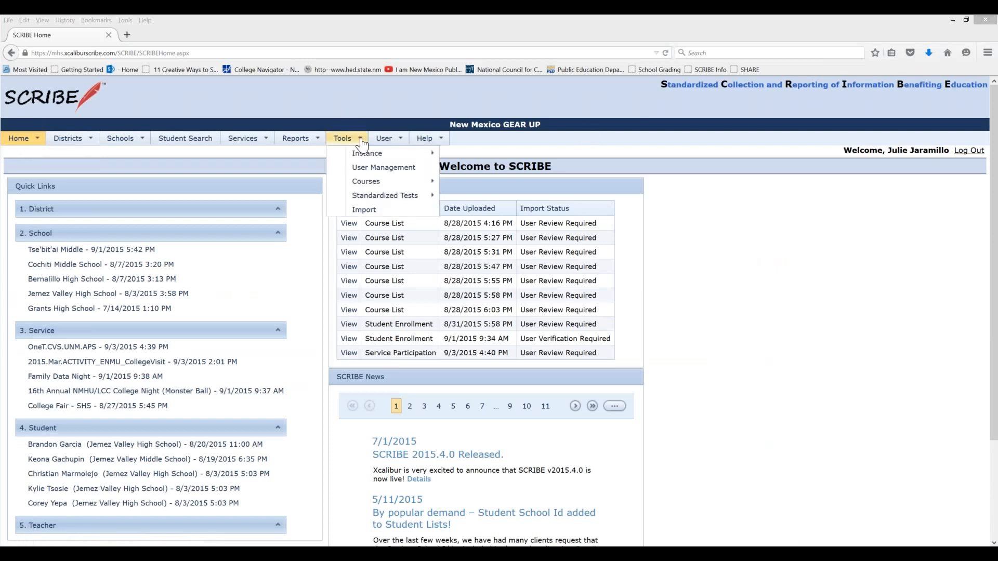
{"action": "left_click", "coordinate": [367, 212]}
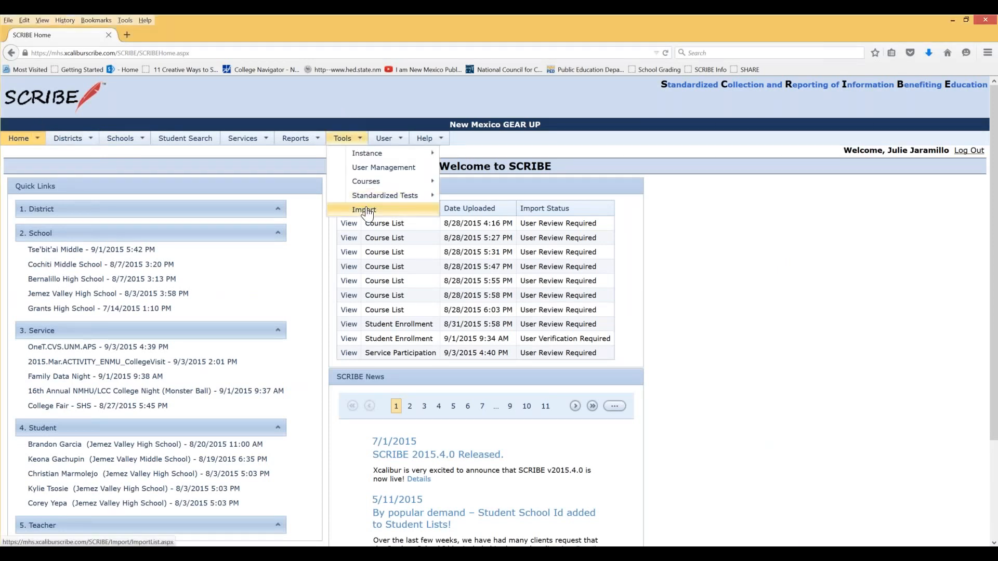
{"action": "left_click", "coordinate": [368, 212]}
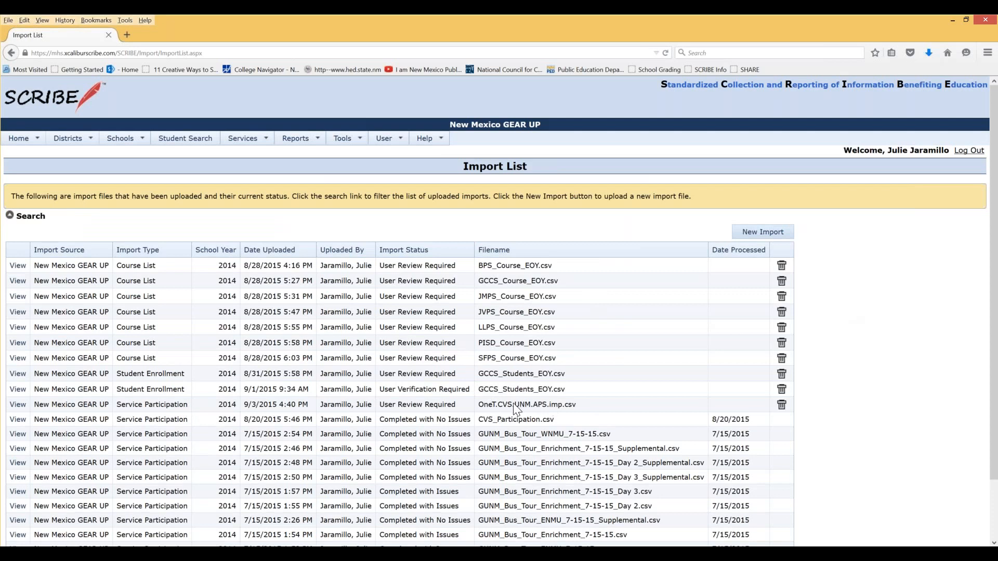
{"action": "scroll", "coordinate": [516, 409], "scroll_direction": "down", "scroll_amount": 2}
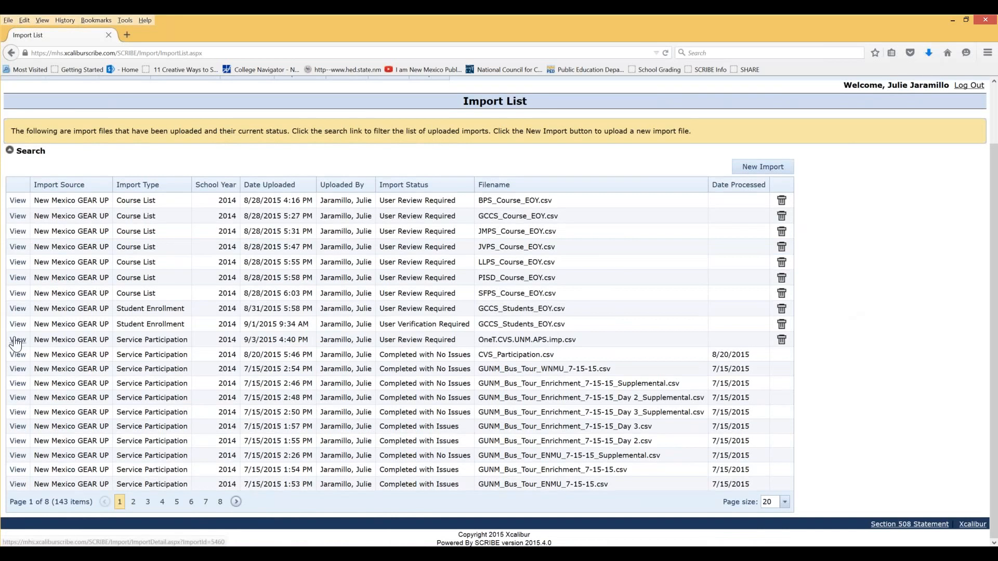
{"action": "left_click", "coordinate": [17, 341]}
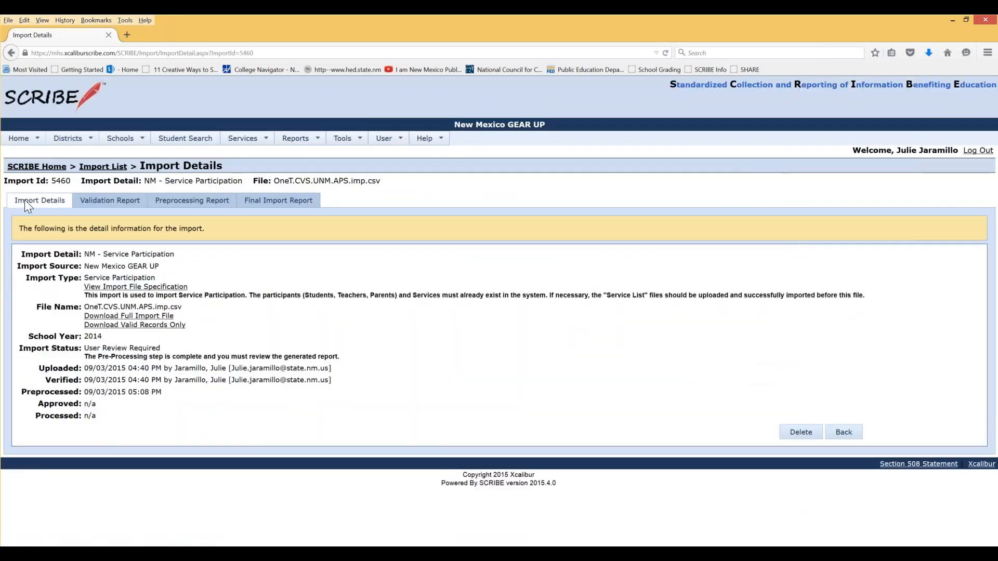
Step: Review the import's Validation Report and its Preprocessing Report, including the data summary and import summary
{"action": "left_click", "coordinate": [101, 201]}
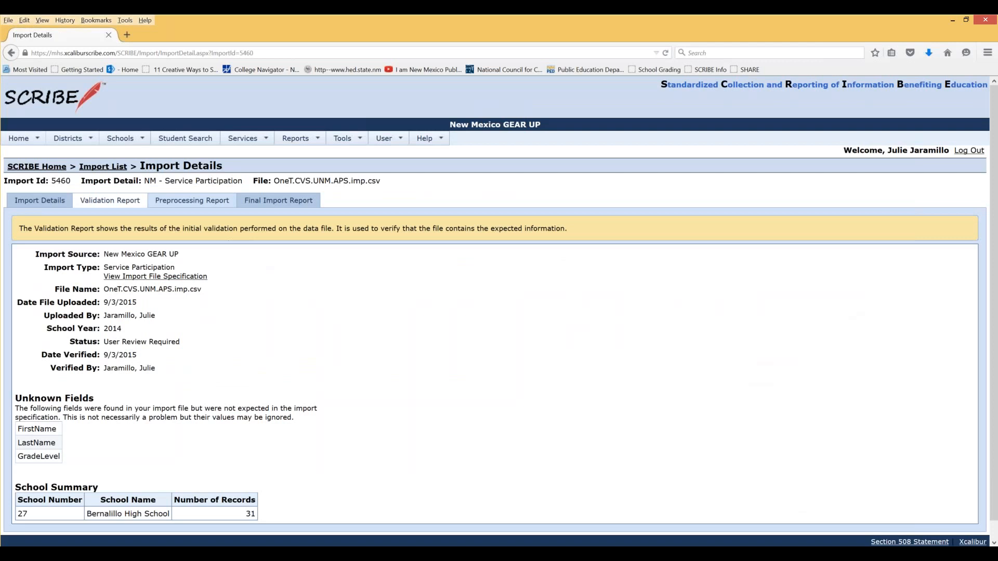
{"action": "left_click", "coordinate": [180, 203]}
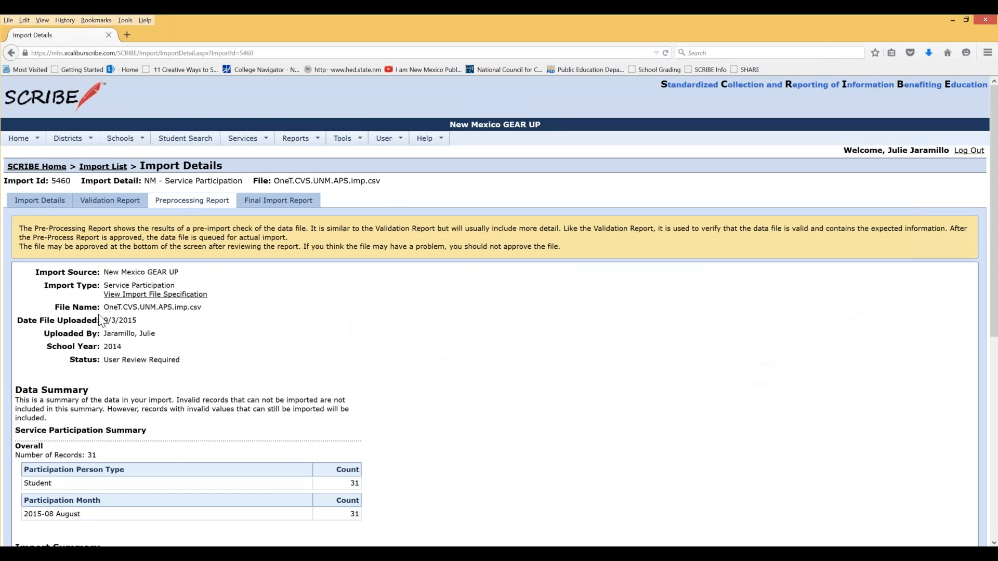
{"action": "middle_click", "coordinate": [507, 359]}
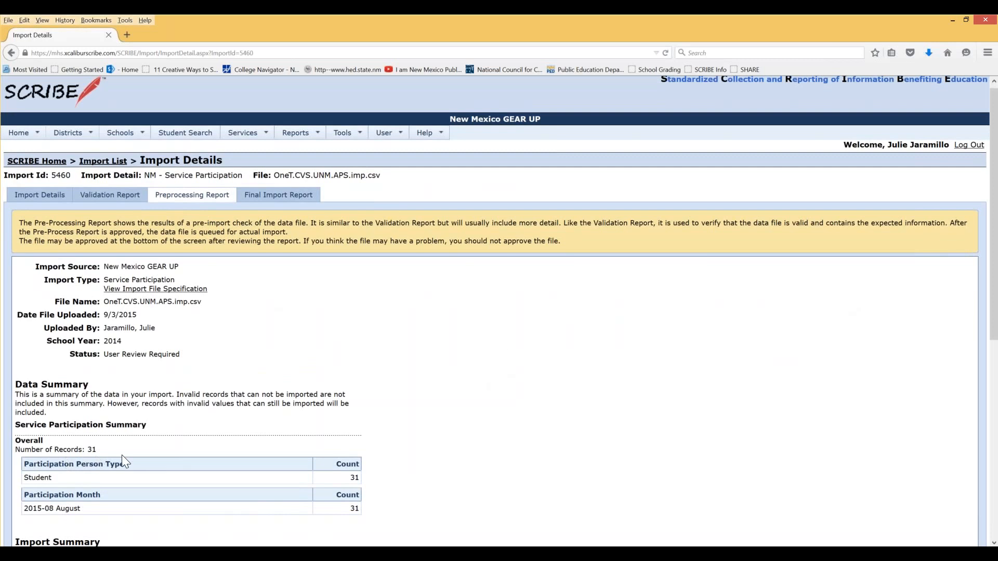
{"action": "scroll", "coordinate": [553, 423], "scroll_direction": "down", "scroll_amount": 1}
{"action": "scroll", "coordinate": [552, 423], "scroll_direction": "down", "scroll_amount": 2}
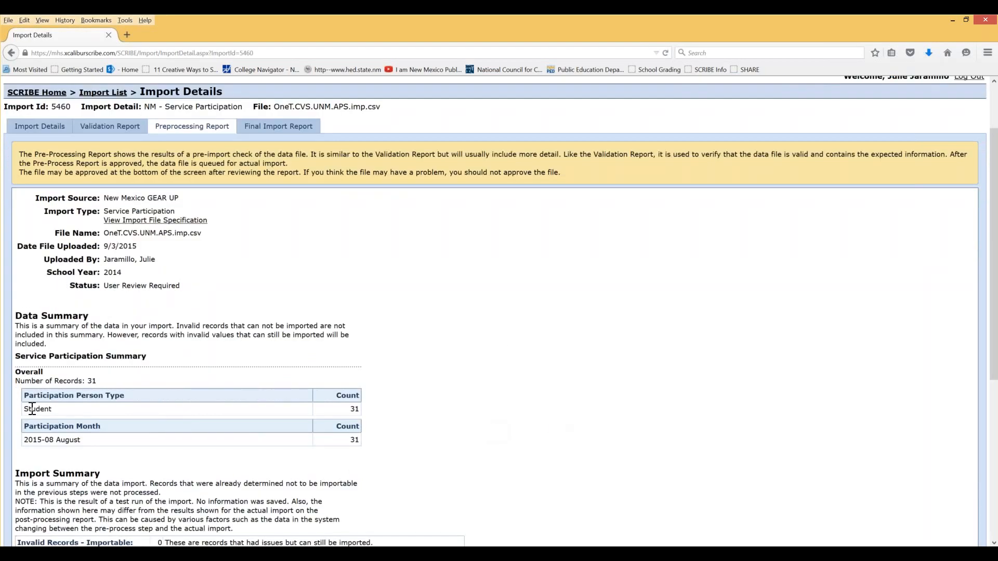
{"action": "scroll", "coordinate": [634, 367], "scroll_direction": "down", "scroll_amount": 2}
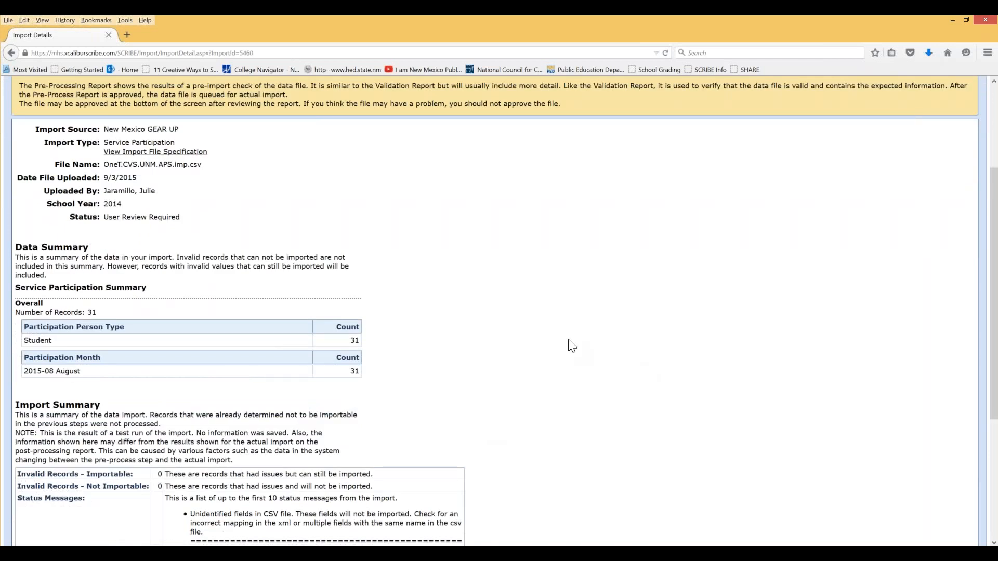
{"action": "scroll", "coordinate": [571, 346], "scroll_direction": "down", "scroll_amount": 6}
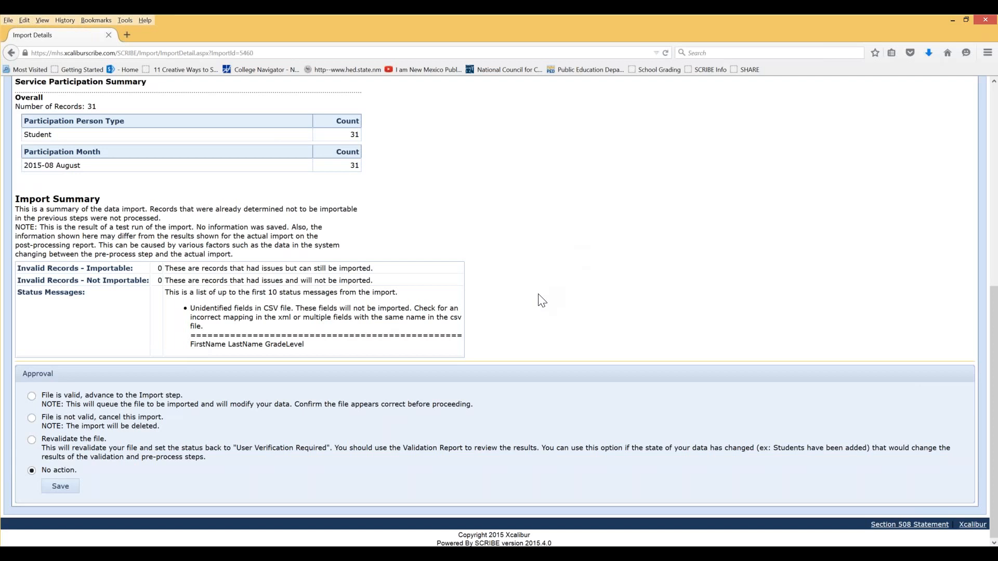
Step: Recheck the Preprocessing Report, approve the file as valid to advance to the Import step, and save
{"action": "scroll", "coordinate": [540, 300], "scroll_direction": "up", "scroll_amount": 2}
{"action": "scroll", "coordinate": [540, 301], "scroll_direction": "up", "scroll_amount": 2}
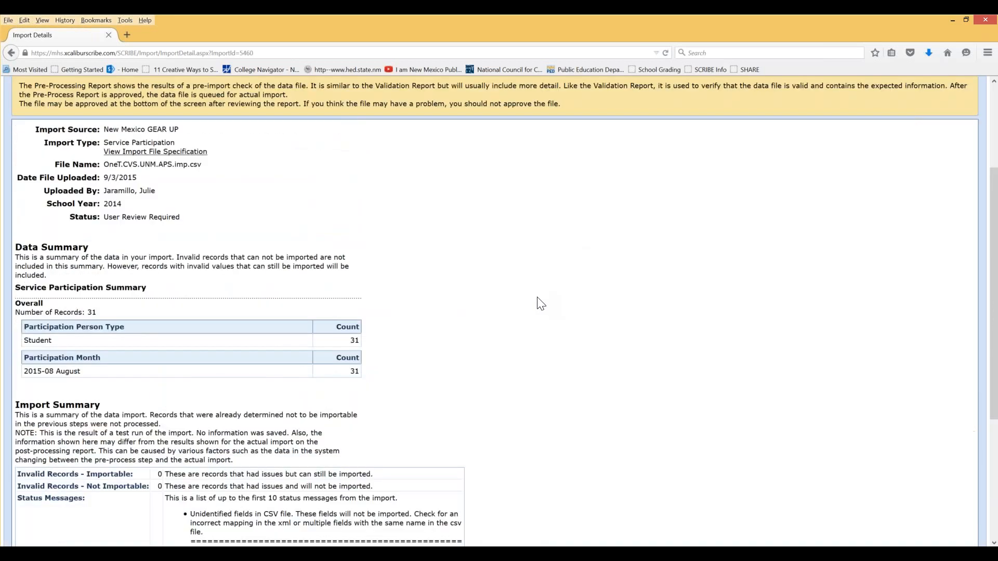
{"action": "scroll", "coordinate": [540, 301], "scroll_direction": "up", "scroll_amount": 6}
{"action": "scroll", "coordinate": [538, 299], "scroll_direction": "down", "scroll_amount": 6}
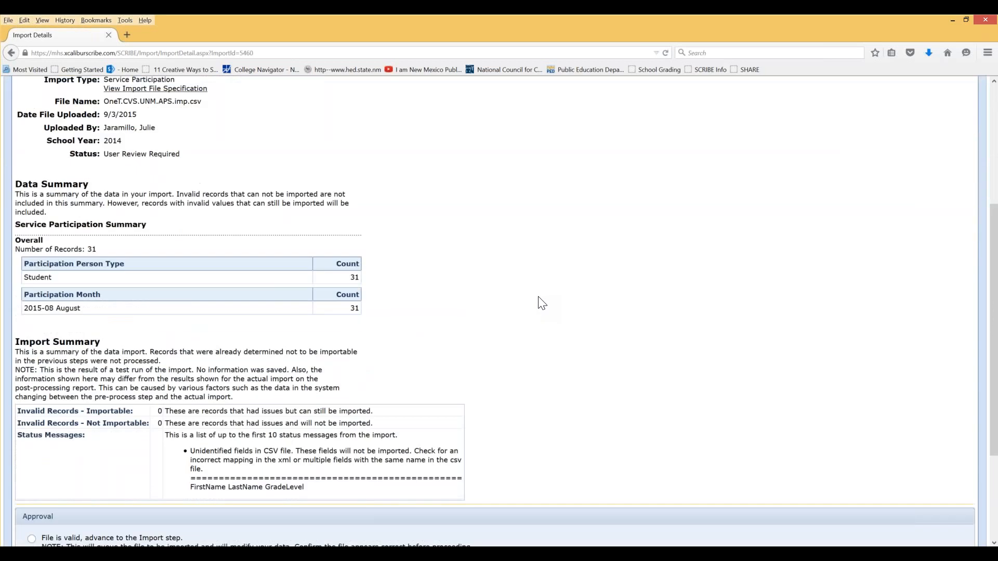
{"action": "scroll", "coordinate": [569, 299], "scroll_direction": "down", "scroll_amount": 3}
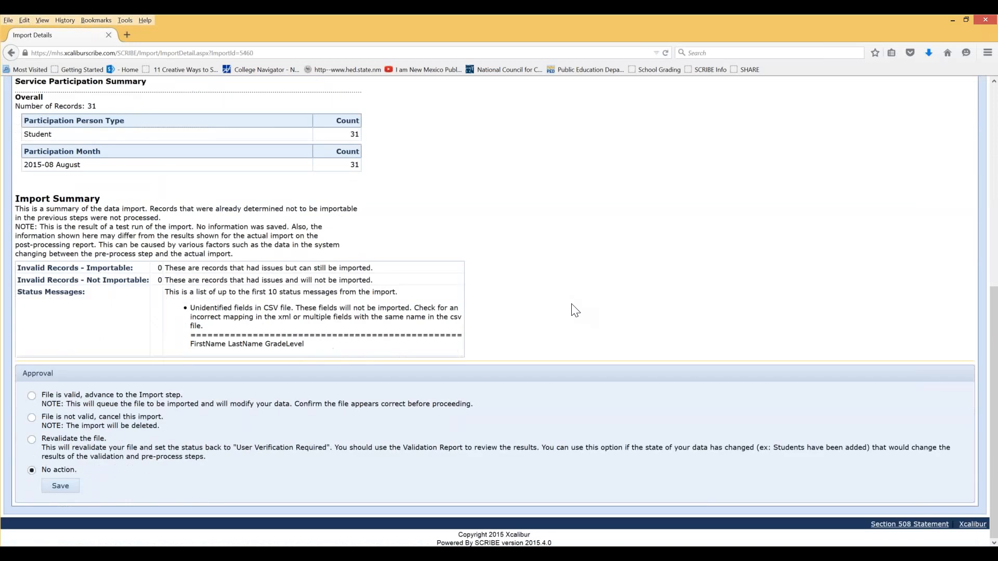
{"action": "left_click", "coordinate": [32, 396]}
{"action": "left_click", "coordinate": [63, 486]}
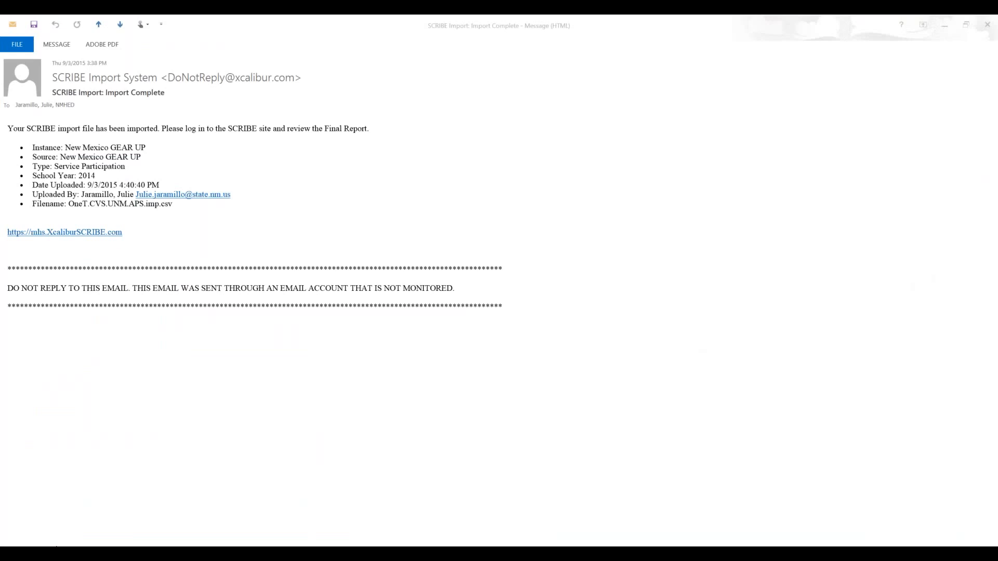
Step: Switch from the import-complete e-mail to SCRIBE and review the Final Import Report for OneT.CVS.UNM.APS.imp.csv
{"action": "mouse_move", "coordinate": [189, 553]}
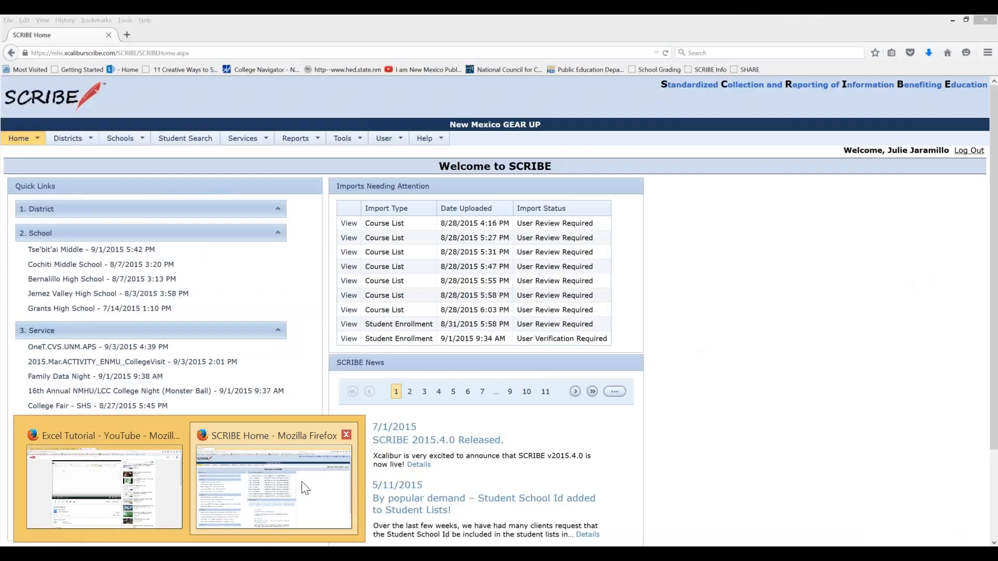
{"action": "left_click", "coordinate": [306, 488]}
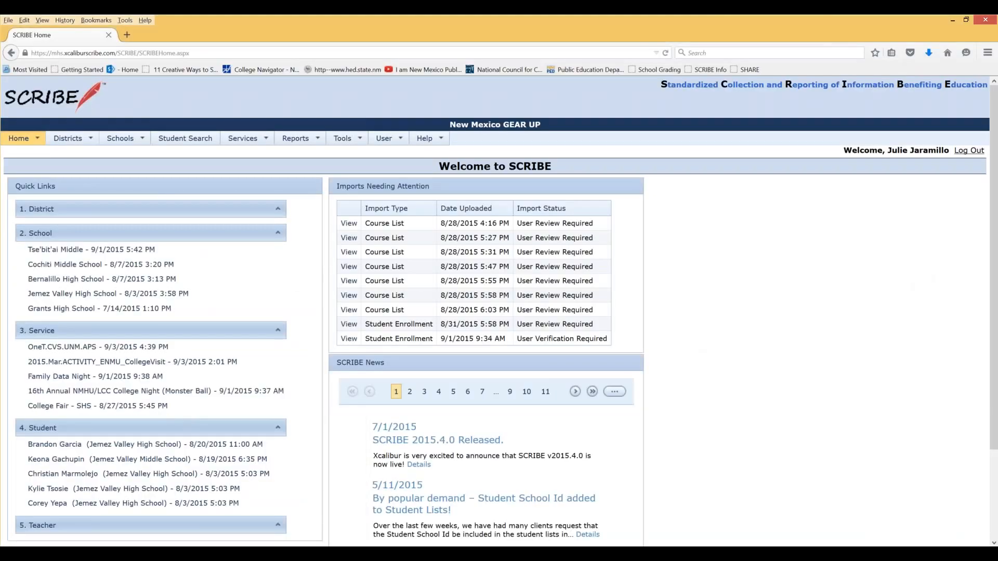
{"action": "left_click", "coordinate": [15, 138]}
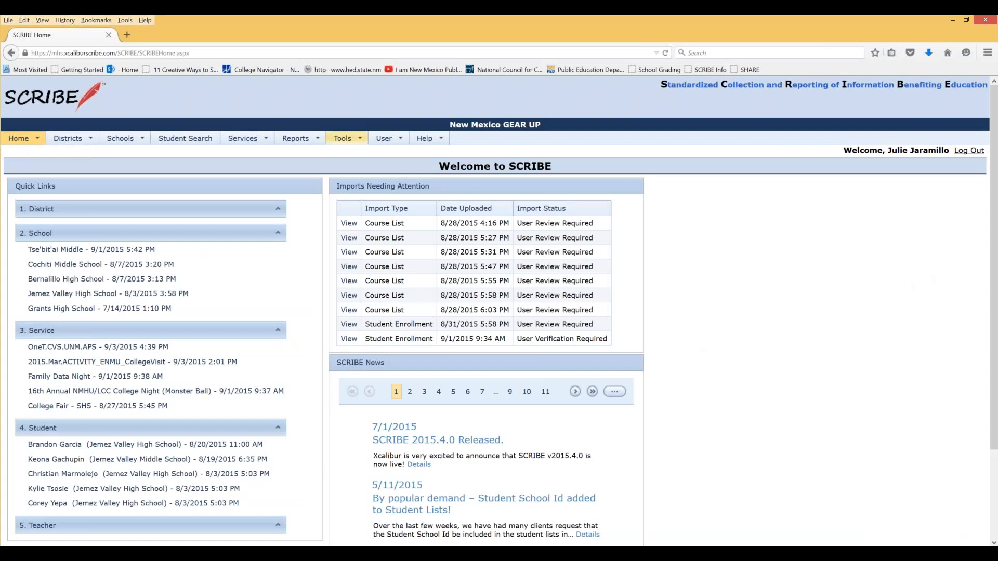
{"action": "left_click", "coordinate": [342, 138]}
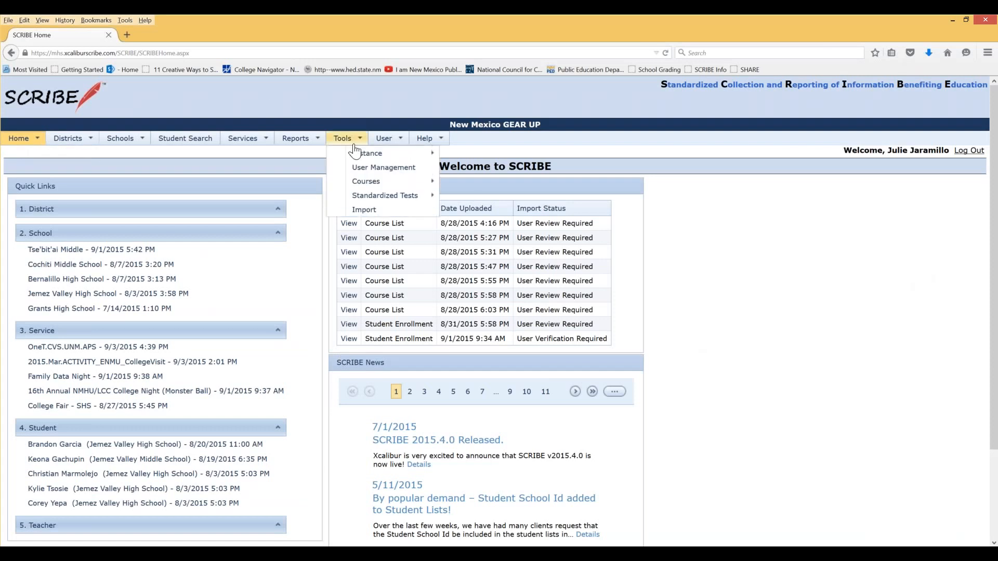
{"action": "left_click", "coordinate": [363, 210]}
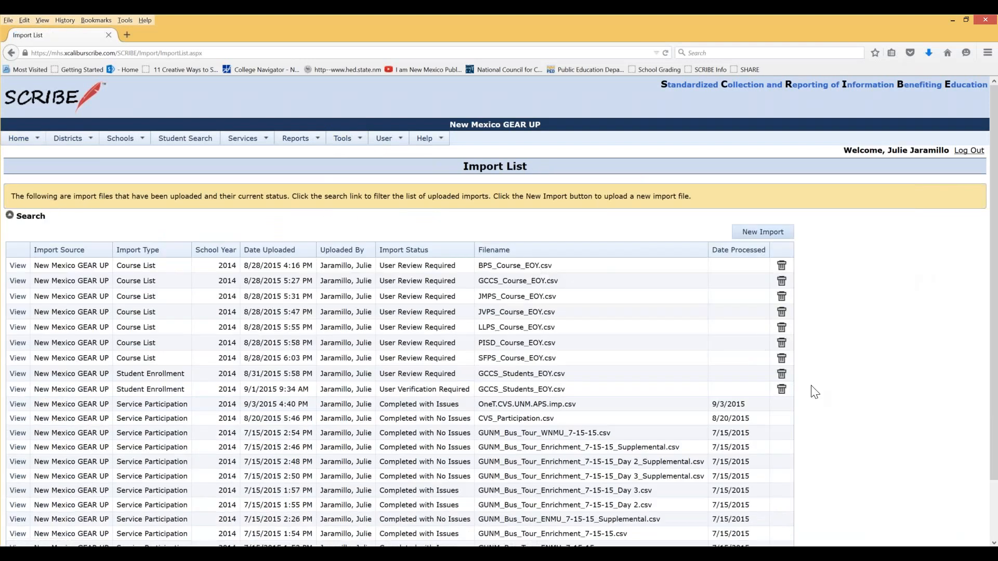
{"action": "left_click", "coordinate": [17, 406]}
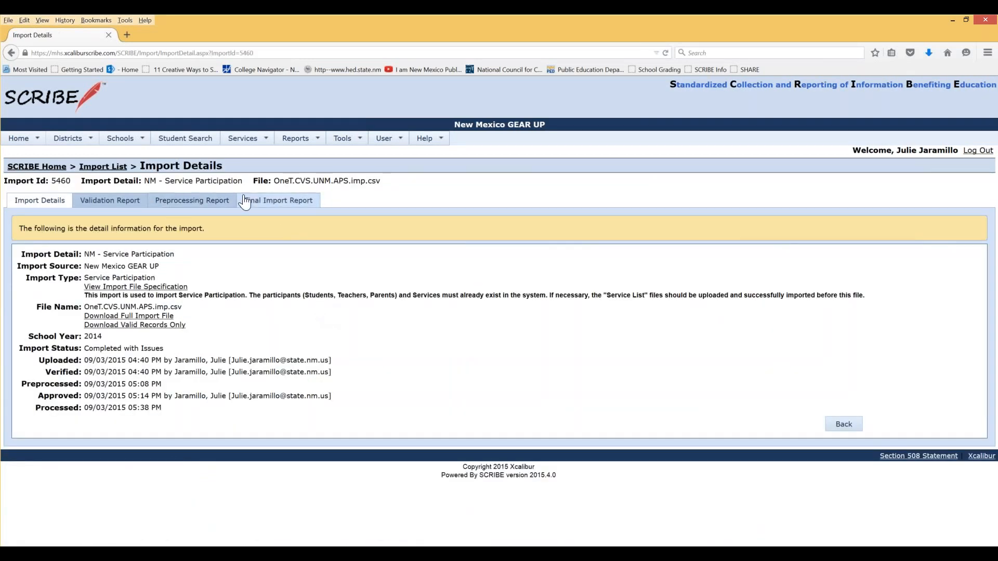
{"action": "left_click", "coordinate": [292, 205]}
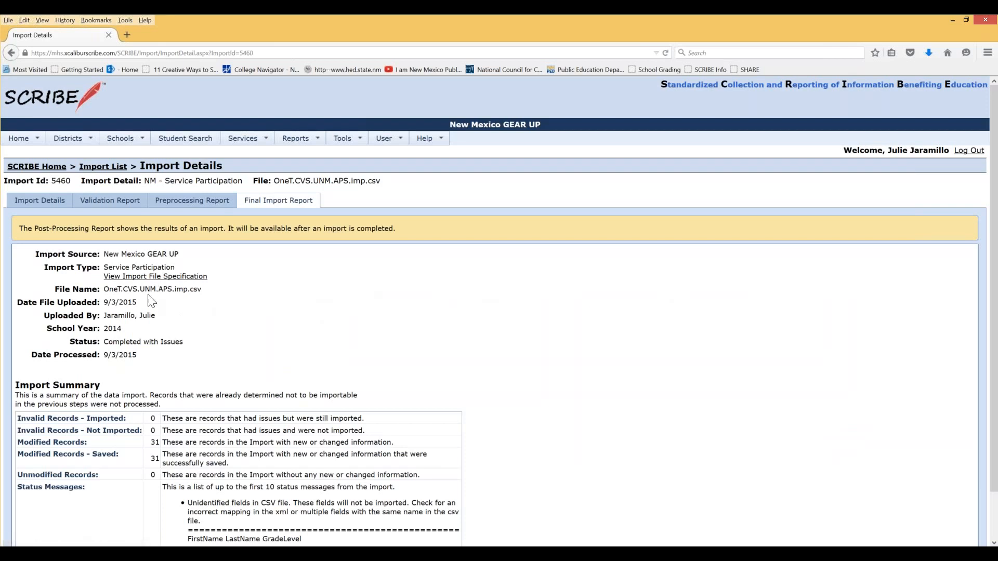
{"action": "scroll", "coordinate": [132, 350], "scroll_direction": "down", "scroll_amount": 2}
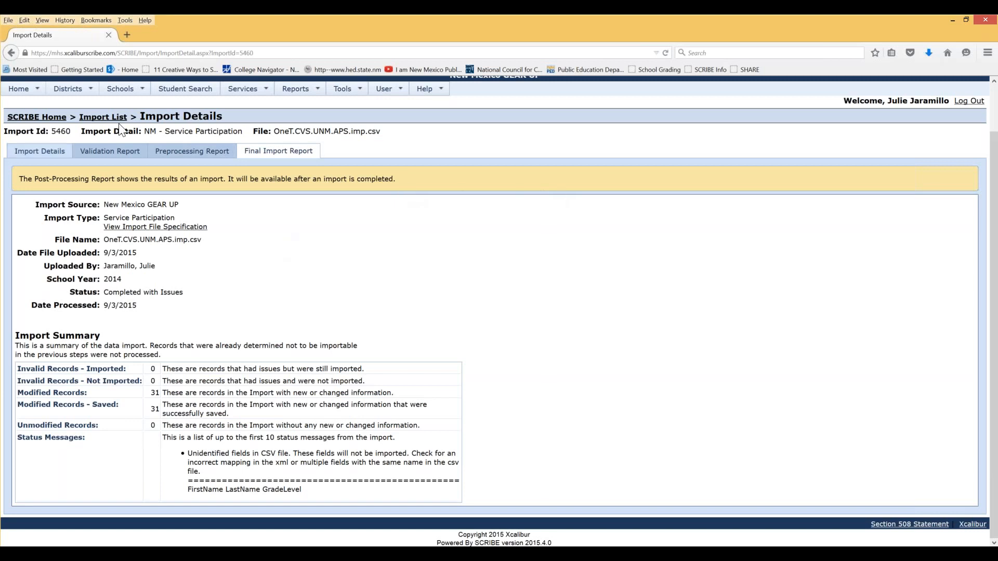
Step: Open the participation records of the OneT.CVS.UNM.APS service from the list of all services
{"action": "left_click", "coordinate": [253, 92]}
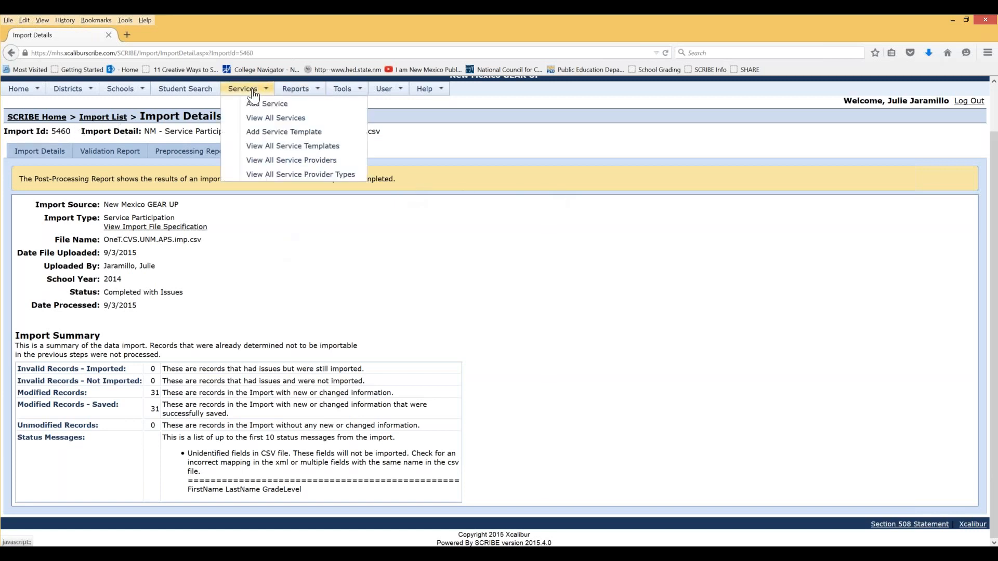
{"action": "left_click", "coordinate": [265, 118]}
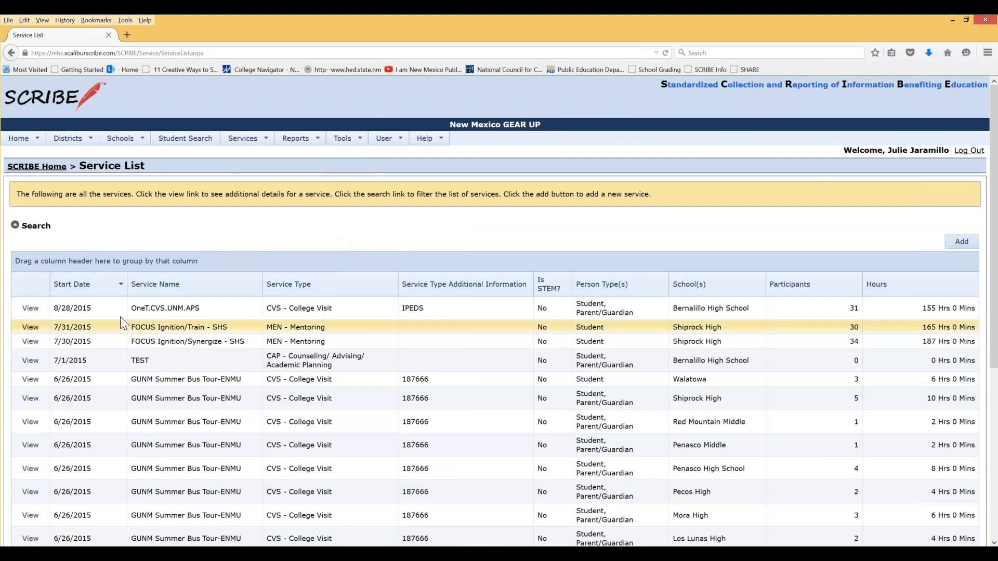
{"action": "left_click", "coordinate": [30, 308]}
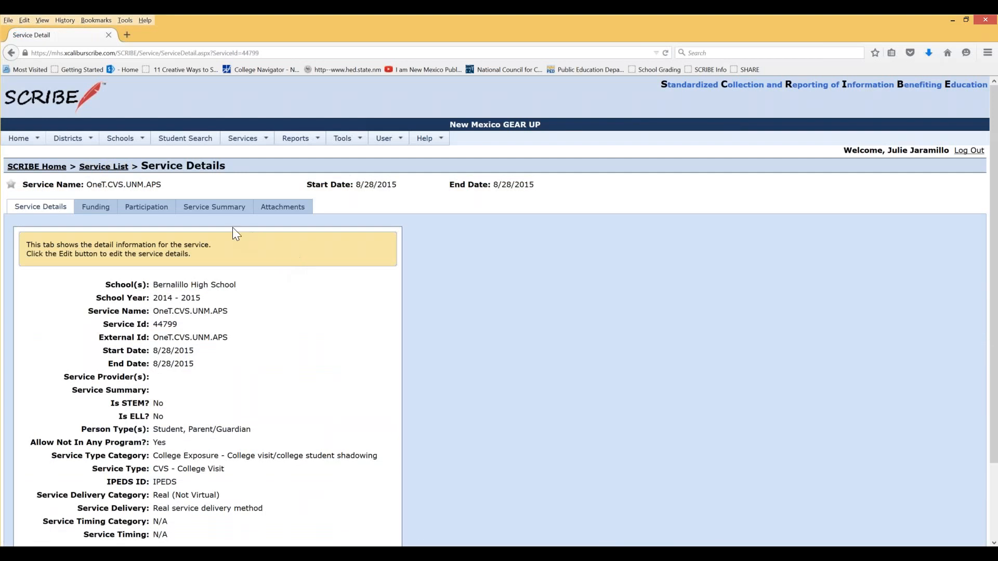
{"action": "left_click", "coordinate": [146, 208]}
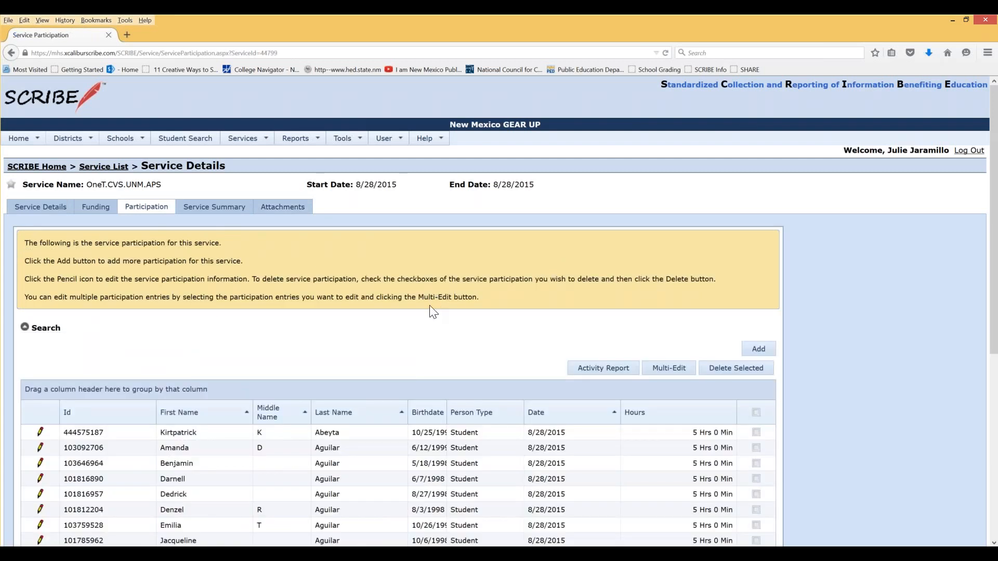
Step: Look over the service's participant list and request its Activity Report
{"action": "scroll", "coordinate": [432, 312], "scroll_direction": "down", "scroll_amount": 3}
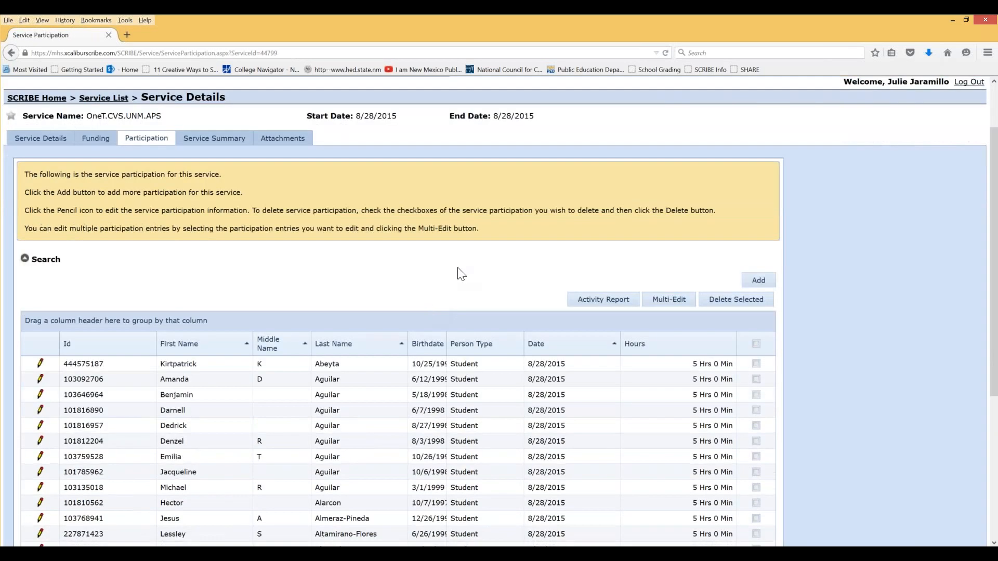
{"action": "scroll", "coordinate": [459, 273], "scroll_direction": "down", "scroll_amount": 5}
{"action": "scroll", "coordinate": [456, 271], "scroll_direction": "up", "scroll_amount": 8}
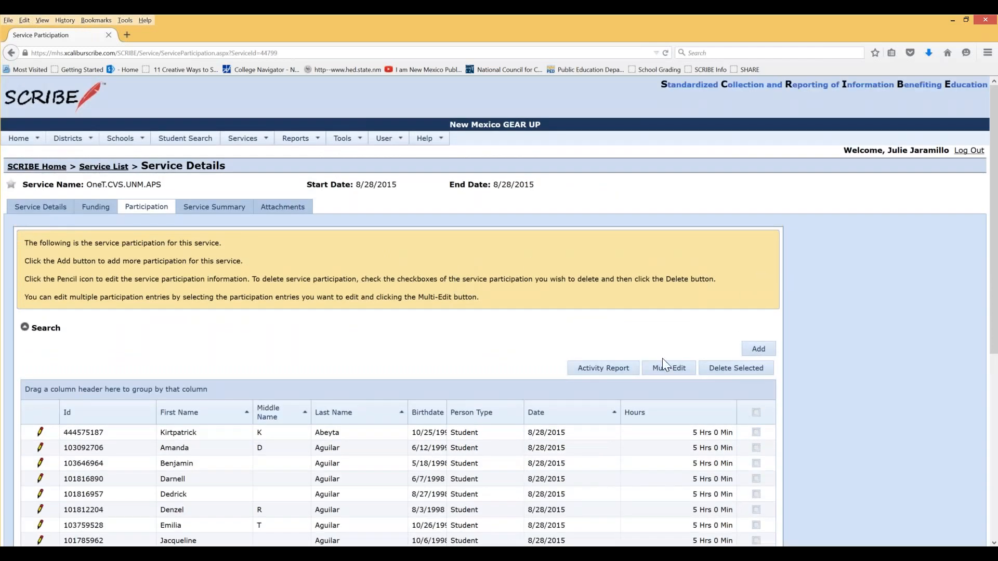
{"action": "left_click", "coordinate": [603, 368]}
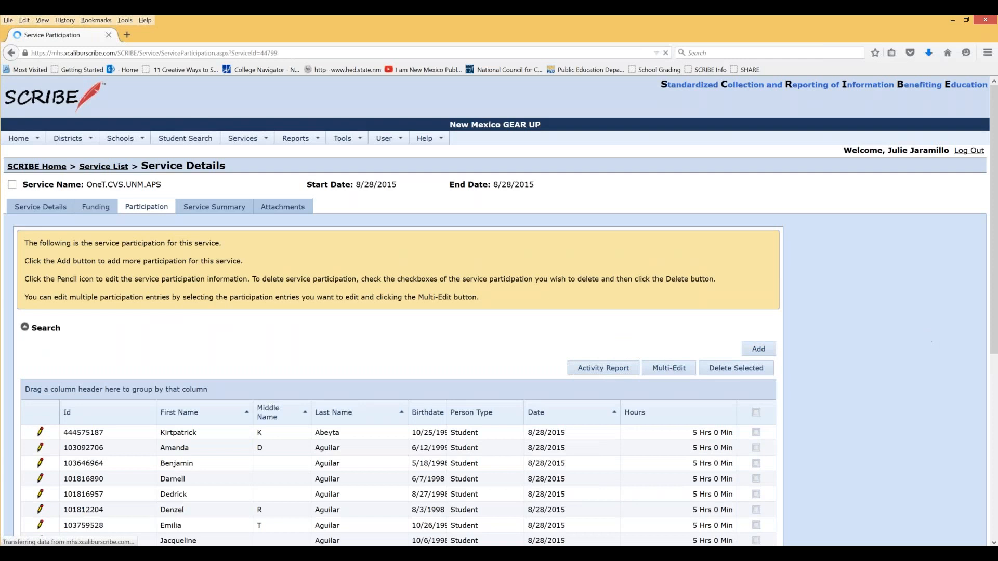